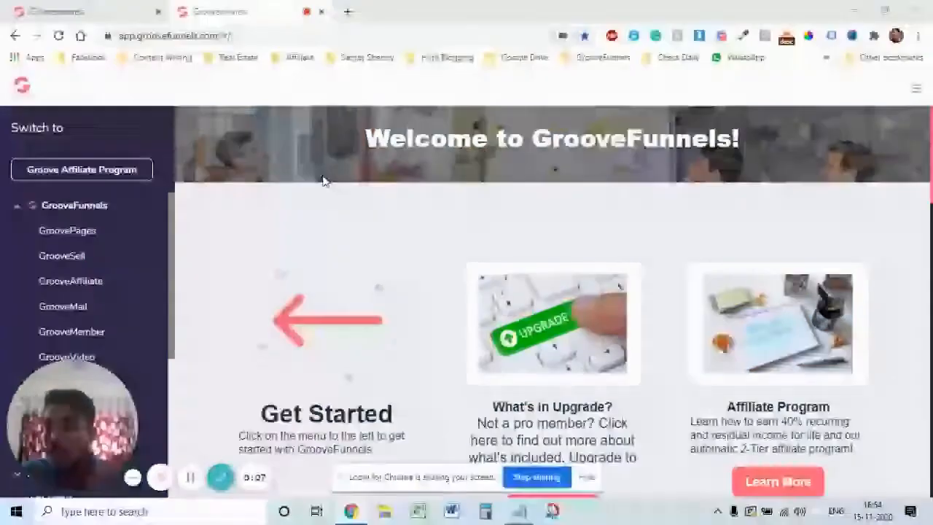
Step: Open the GrooveMail dashboard from the GrooveFunnels sidebar
drag(80, 427, 720, 423)
click(586, 477)
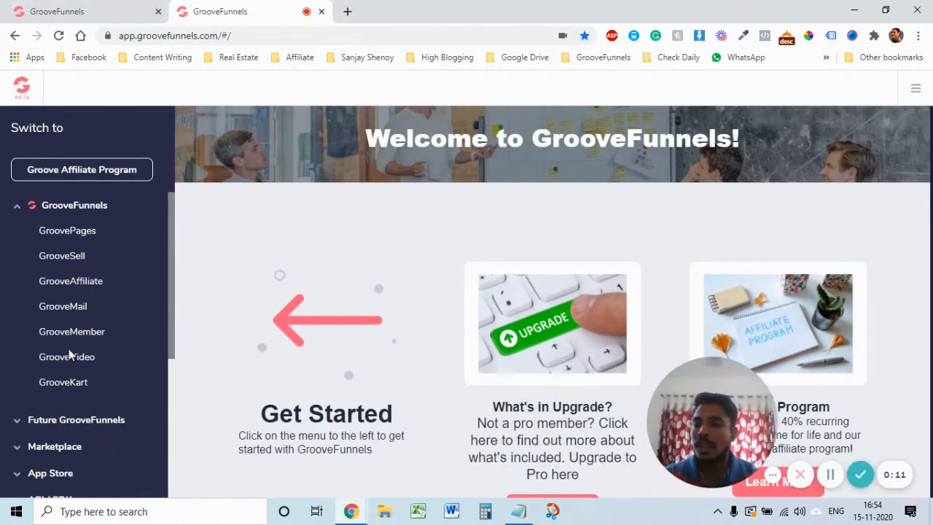
click(63, 306)
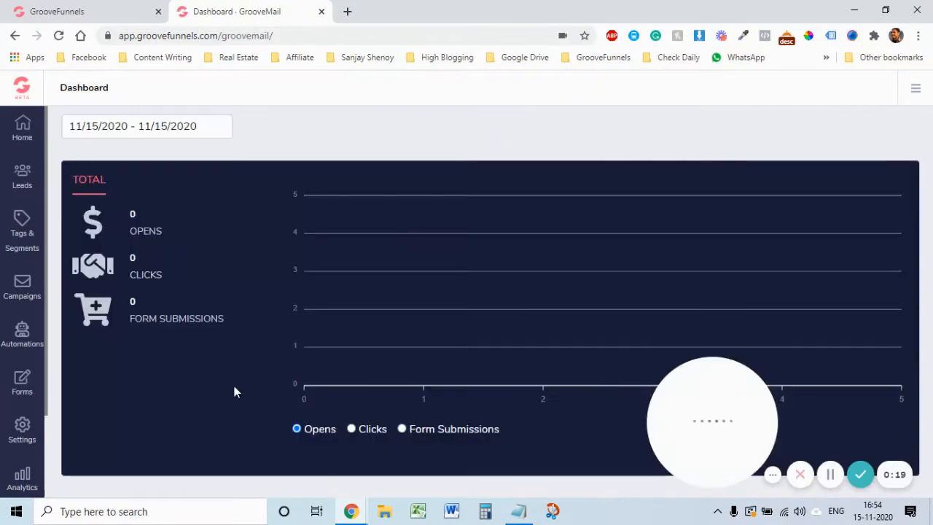
Step: Go to Settings > Senders and start creating a new sender
click(20, 434)
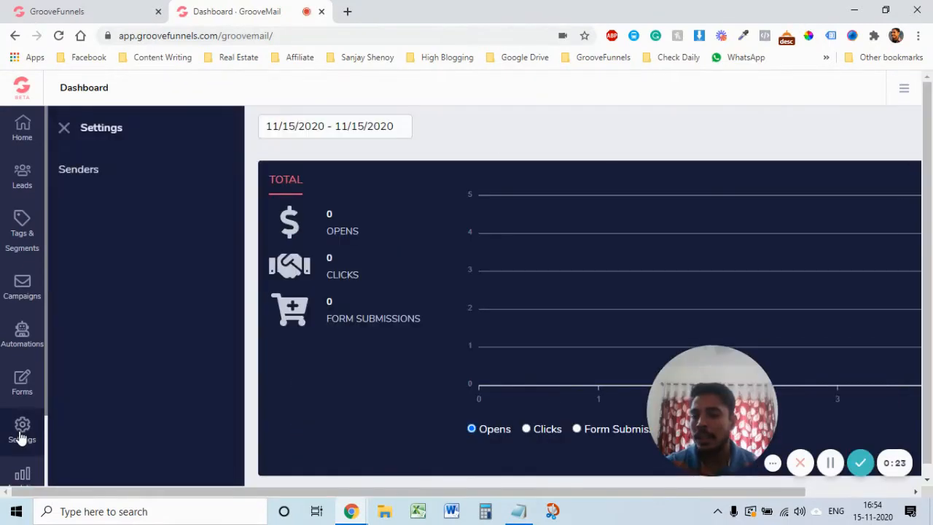
click(80, 170)
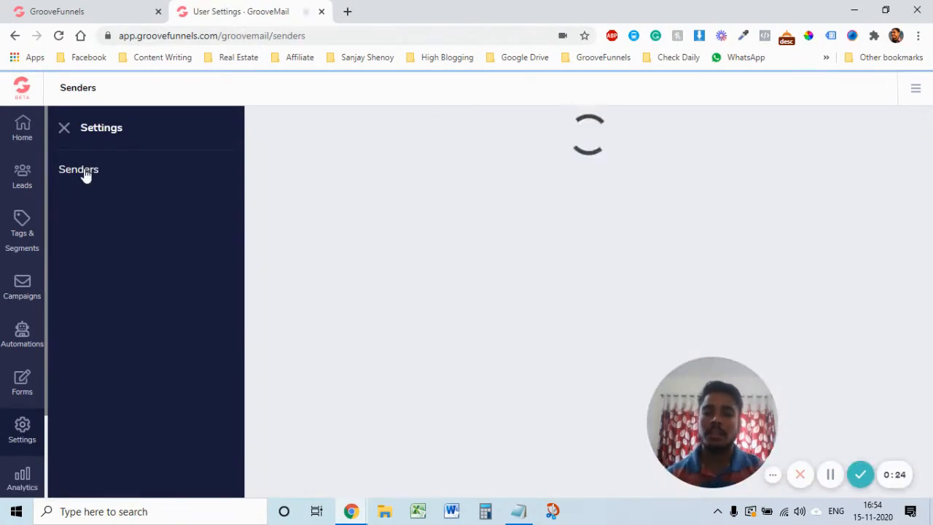
drag(708, 419, 64, 416)
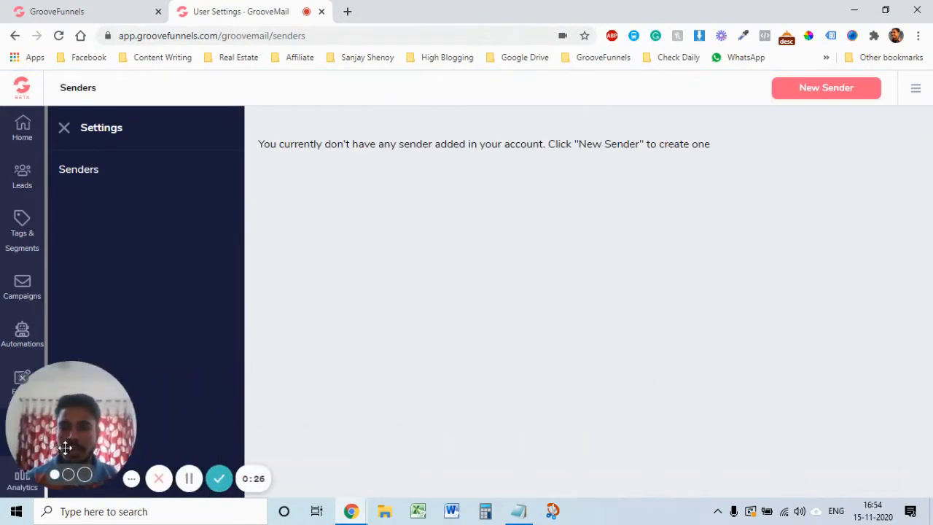
click(131, 478)
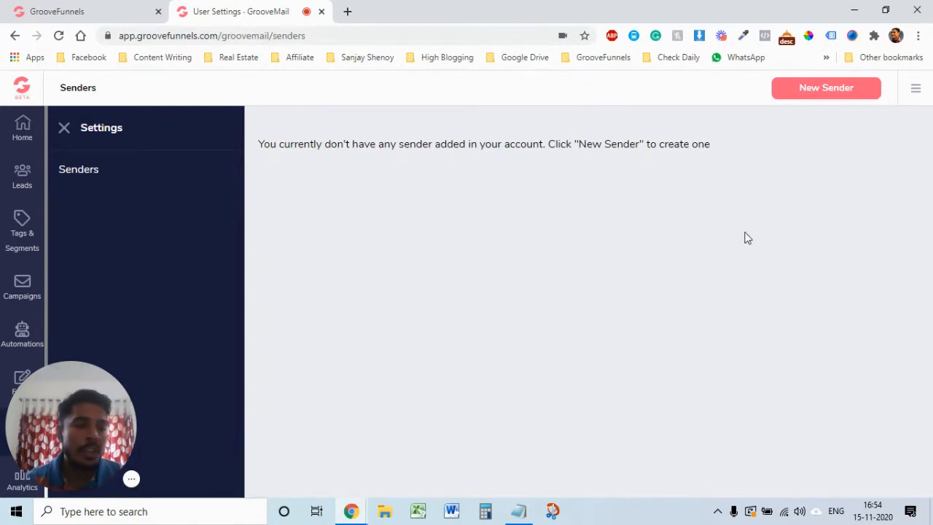
click(830, 95)
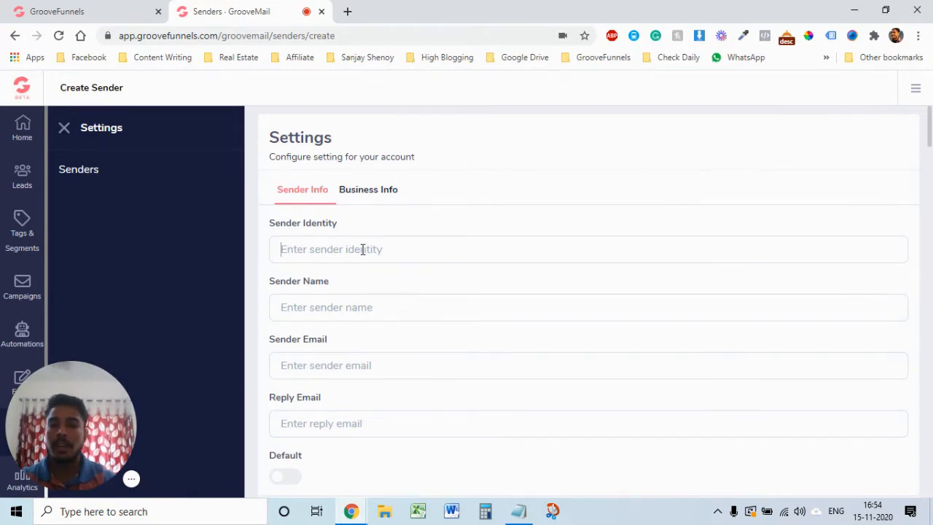
Step: Fill in the sender identity, name and e-mail, reusing the sender address as reply e-mail
text(Nathalie)
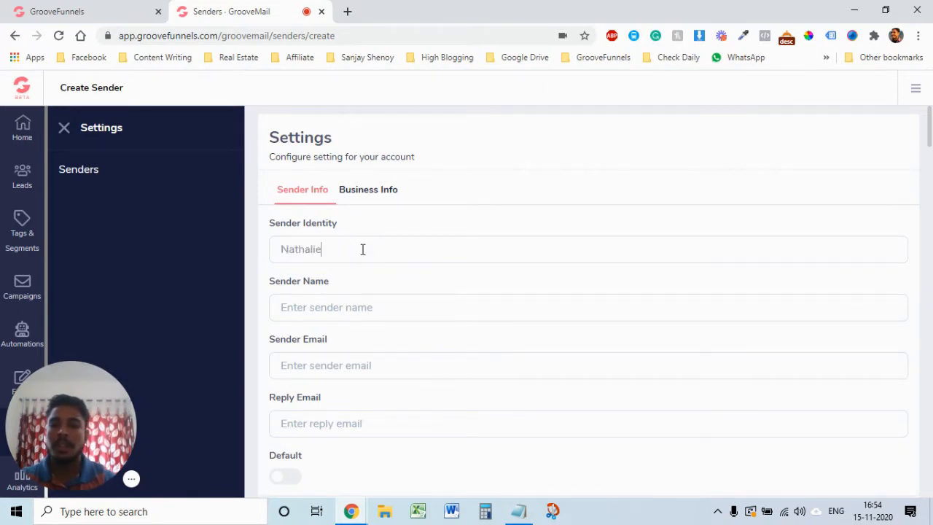
key(Tab)
text(N)
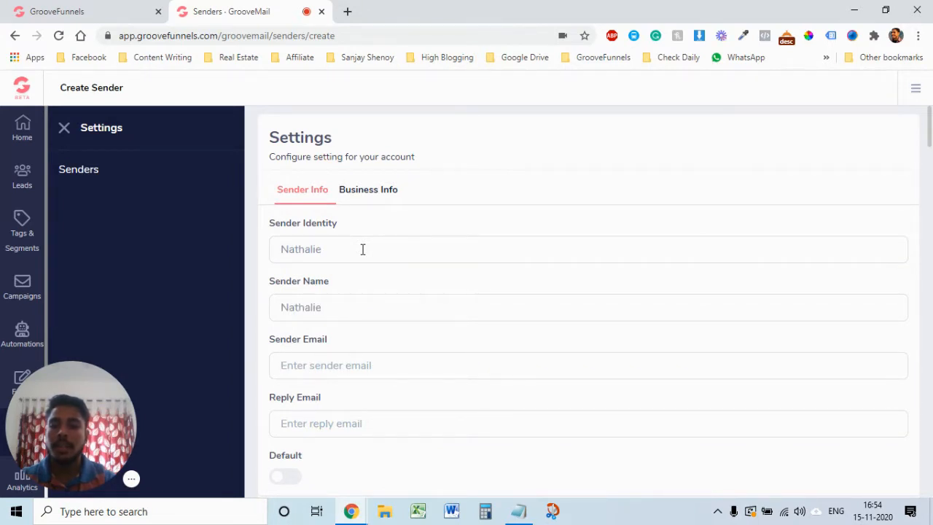
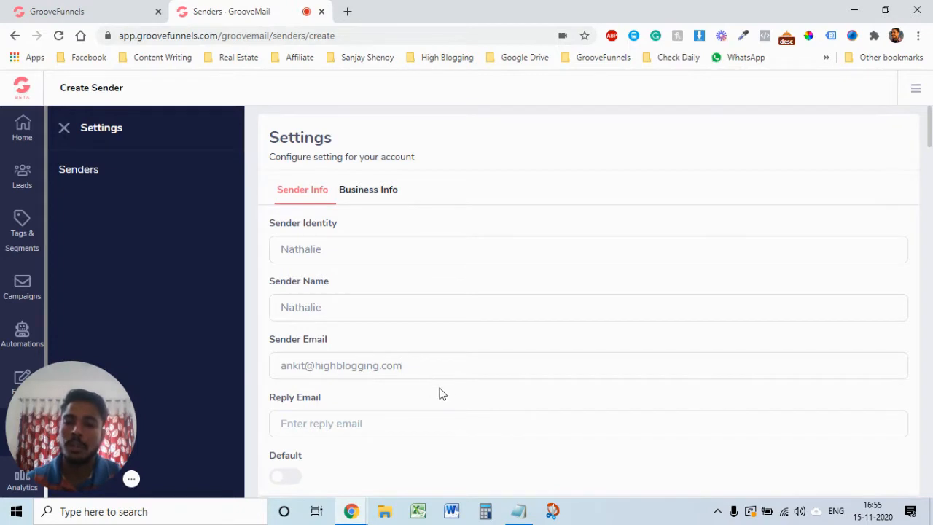
scroll(488, 400, down, 1)
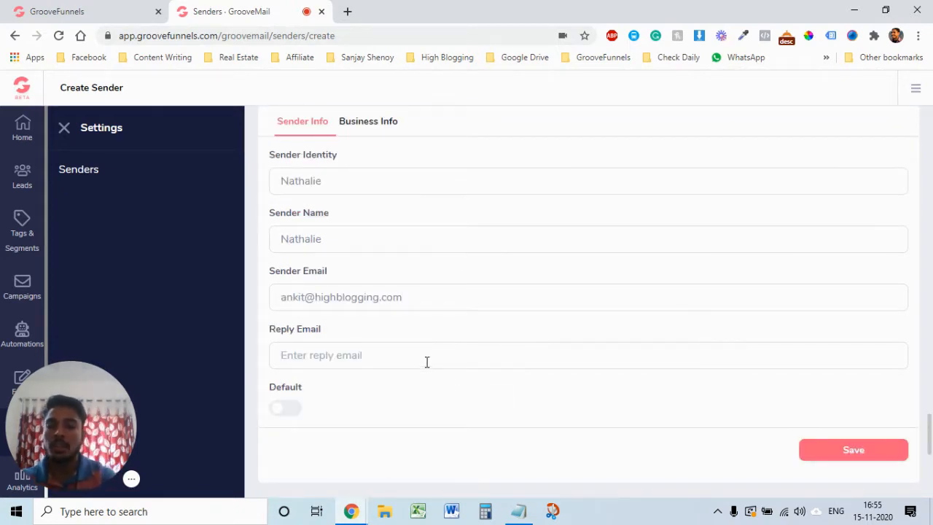
triple_click(427, 300)
key(ctrl+c)
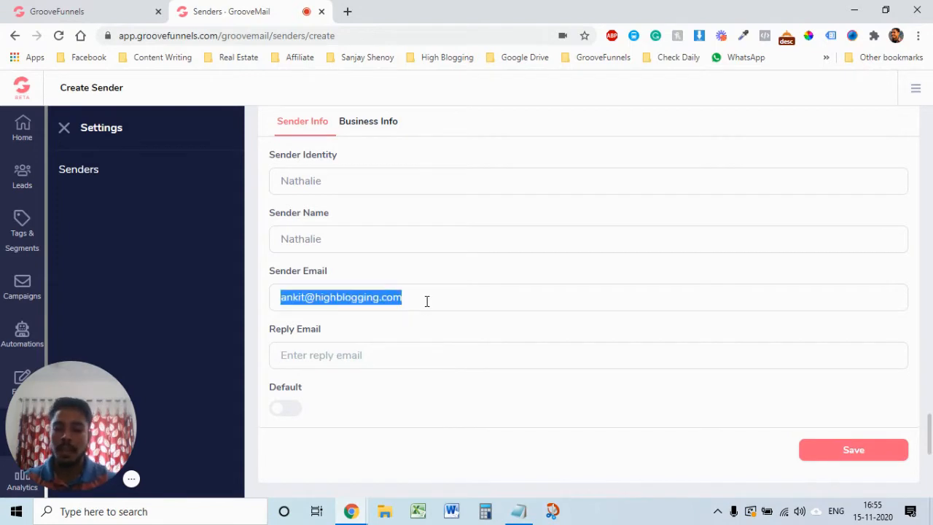
click(381, 355)
key(ctrl+v)
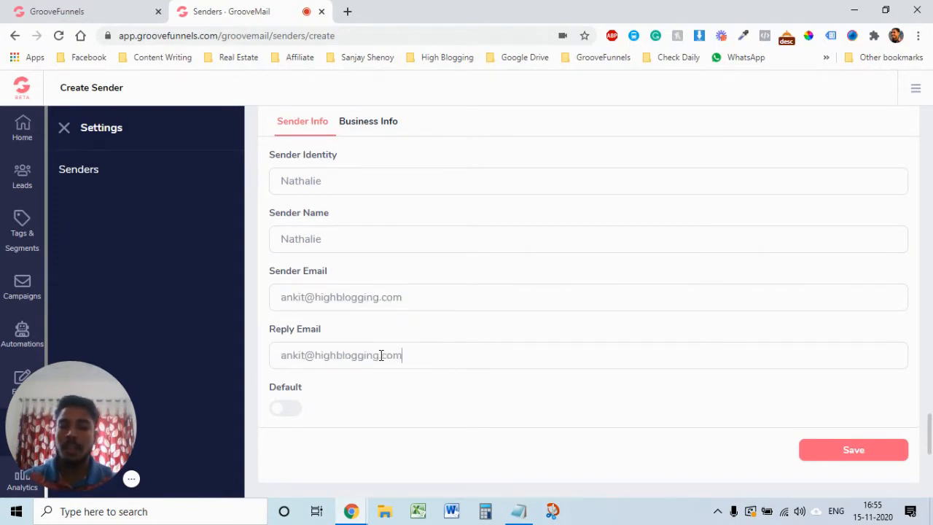
Step: Switch Default on for this sender and save it
click(292, 409)
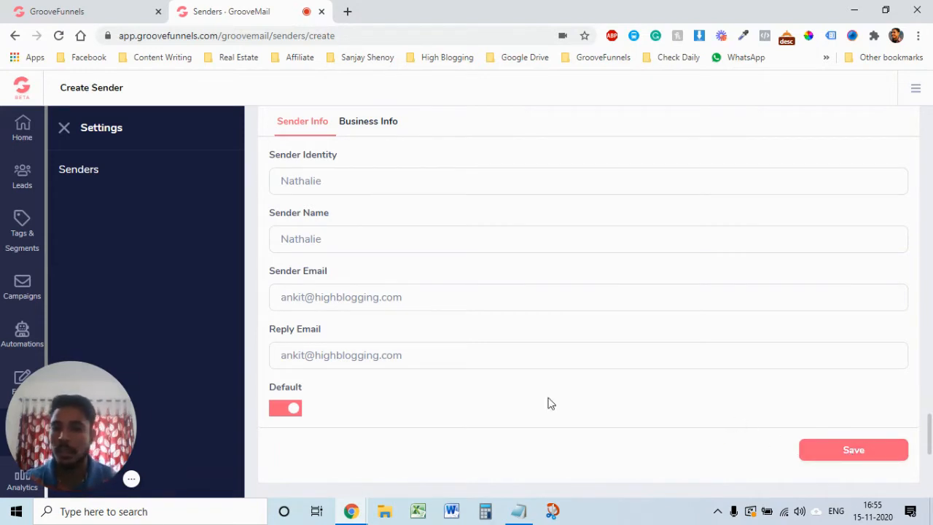
click(283, 412)
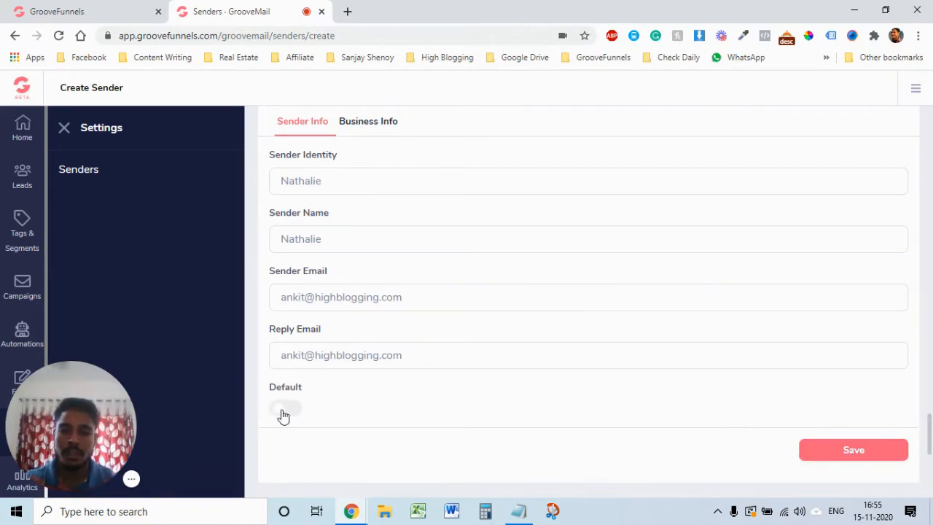
click(298, 414)
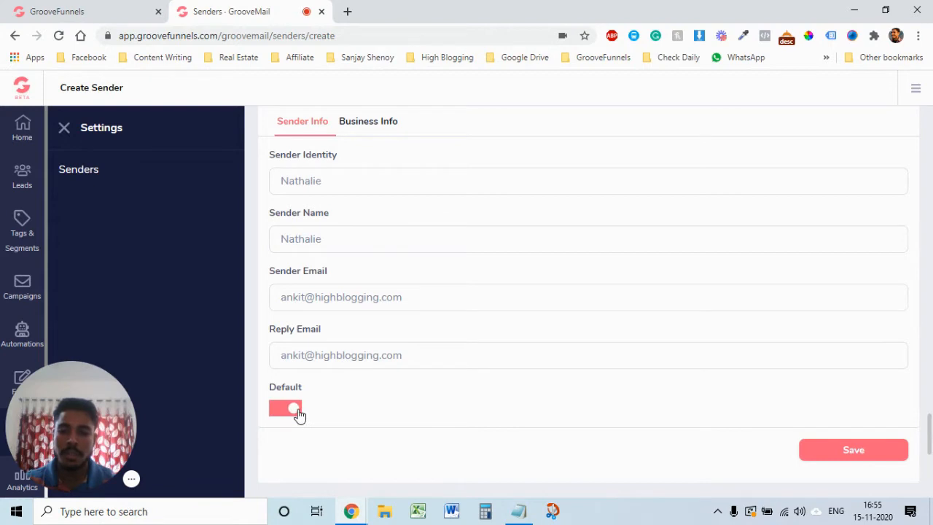
click(838, 452)
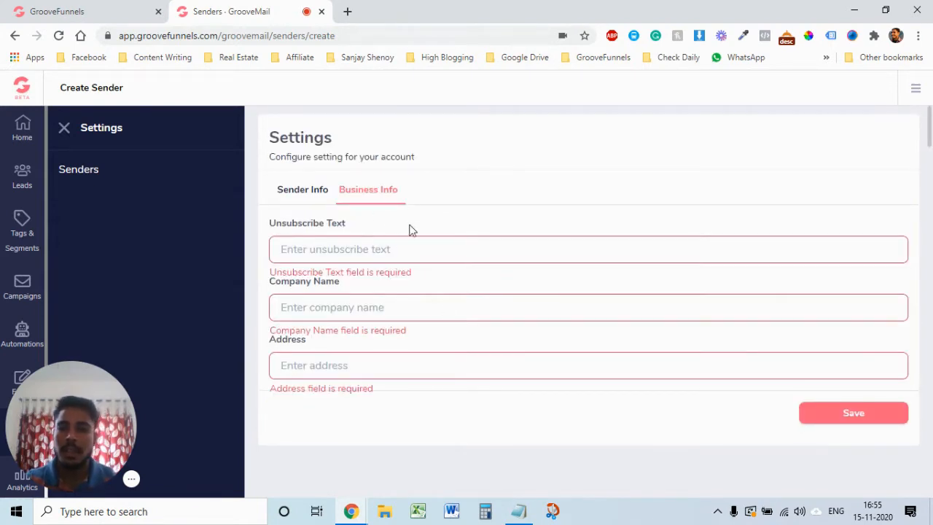
Step: On the Business Info tab, set the unsubscribe text to 'Sorre in future'
click(309, 191)
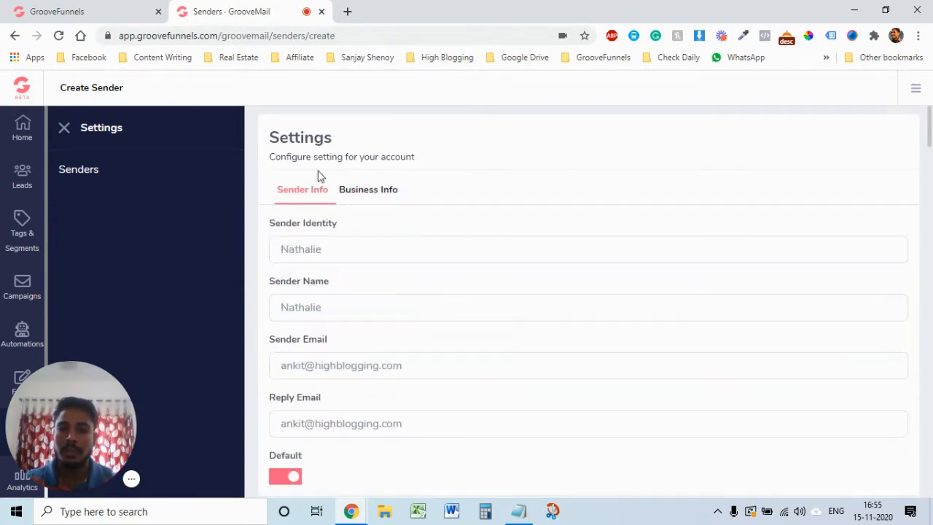
click(364, 191)
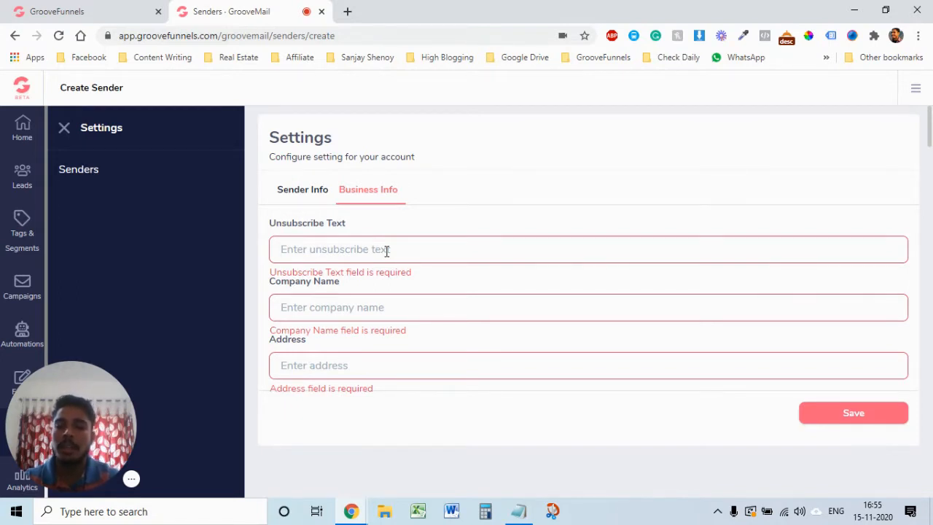
text(Thank you)
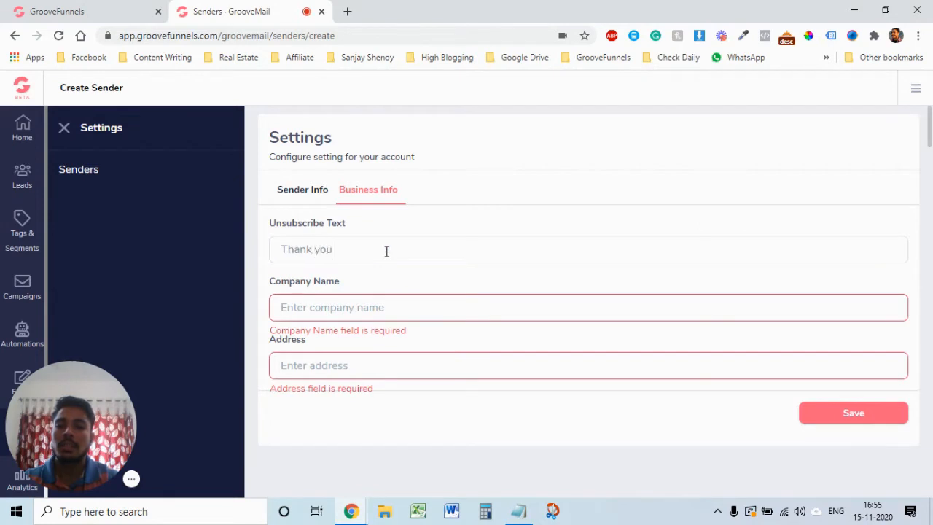
key(BackSpace)
key(BackSpace)
key(BackSpace)
key(BackSpace)
key(BackSpace)
key(BackSpace)
key(BackSpace)
key(BackSpace)
key(BackSpace)
key(BackSpace)
key(BackSpace)
key(BackSpace)
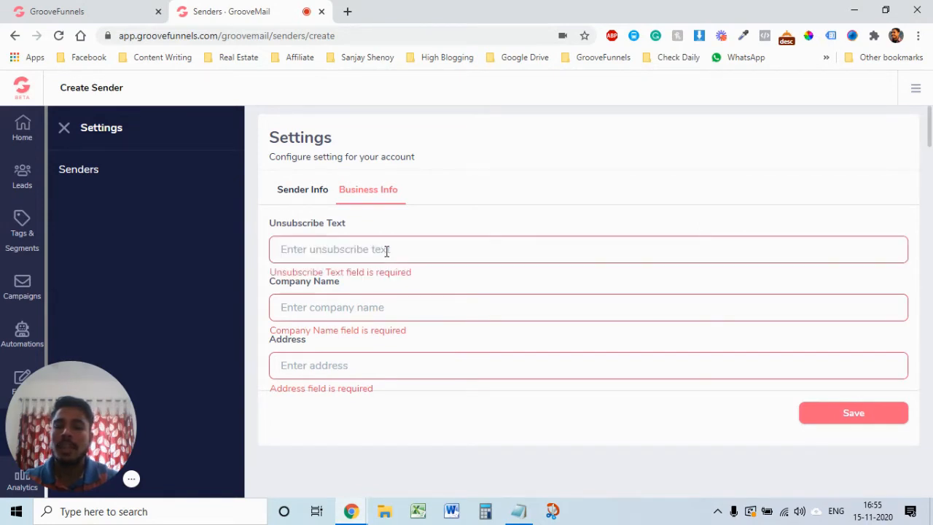
text(Sorry to let you go, we will impr)
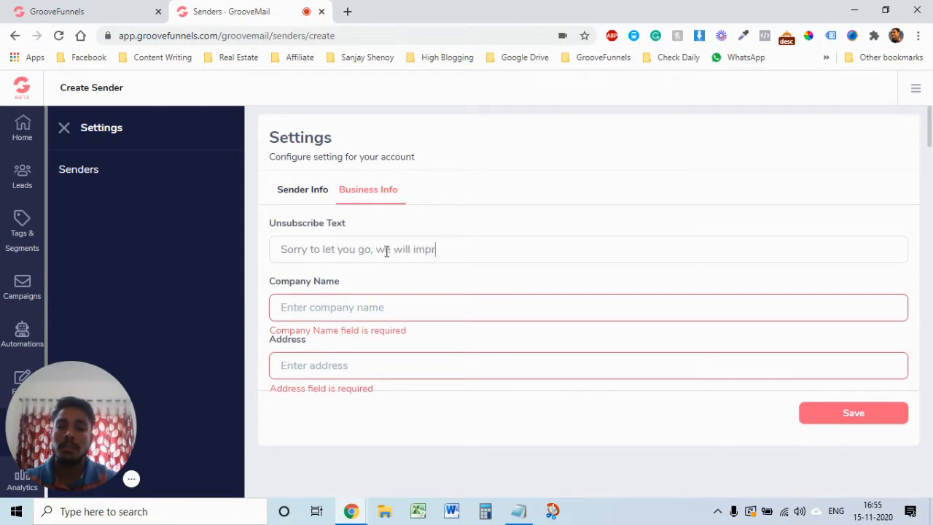
text(e in fu)
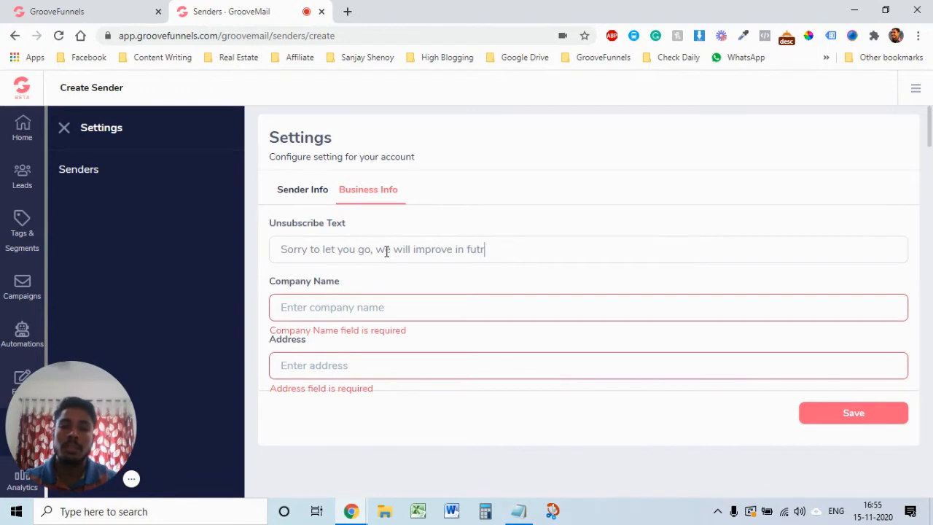
text(ture)
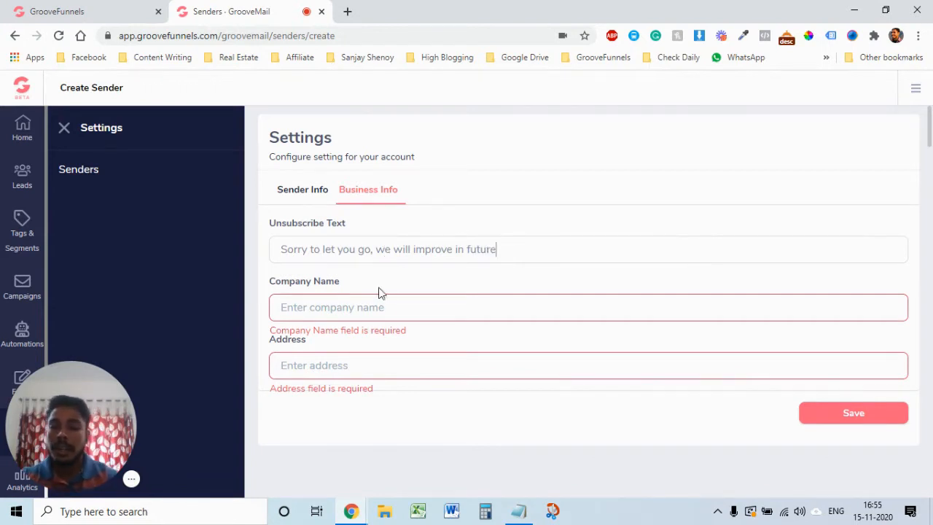
Step: Enter company name HighBlogging and the business address, then save the sender
click(381, 300)
text(HighBlogging)
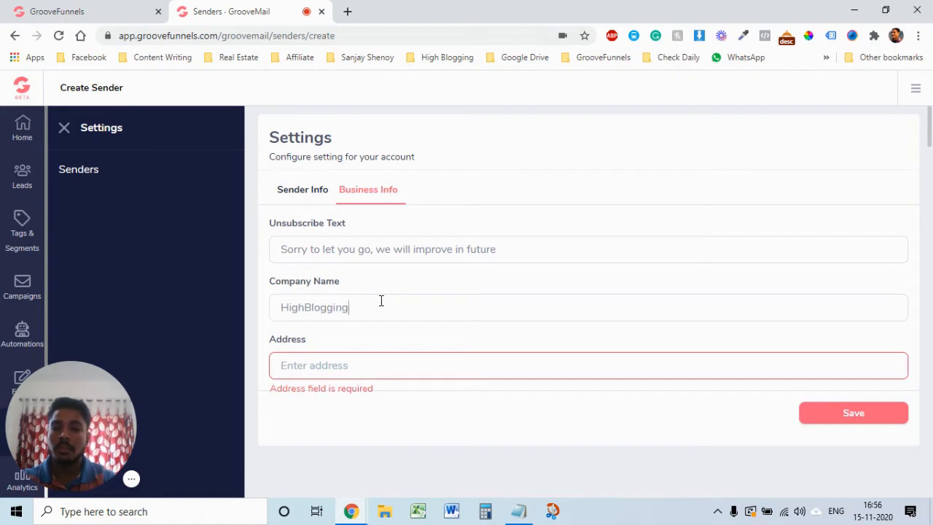
key(Tab)
text(Mumbai, Ind)
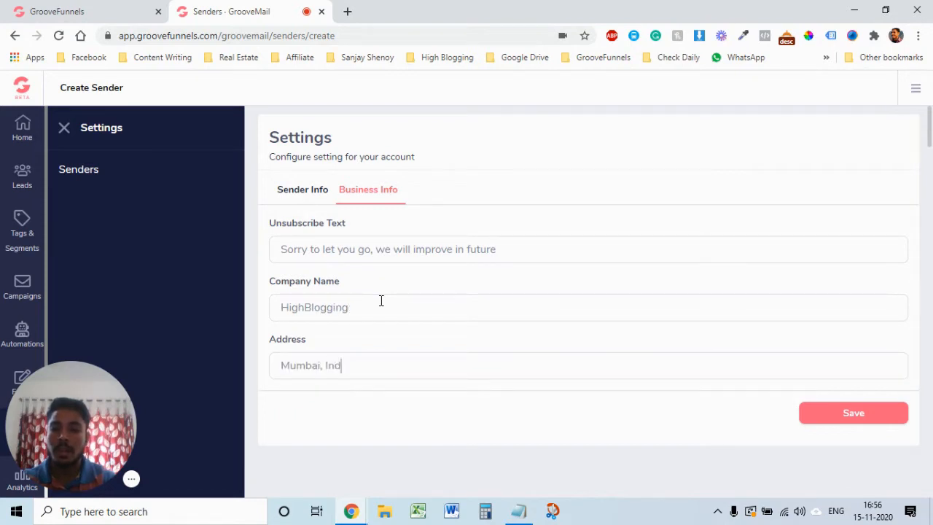
text(ia)
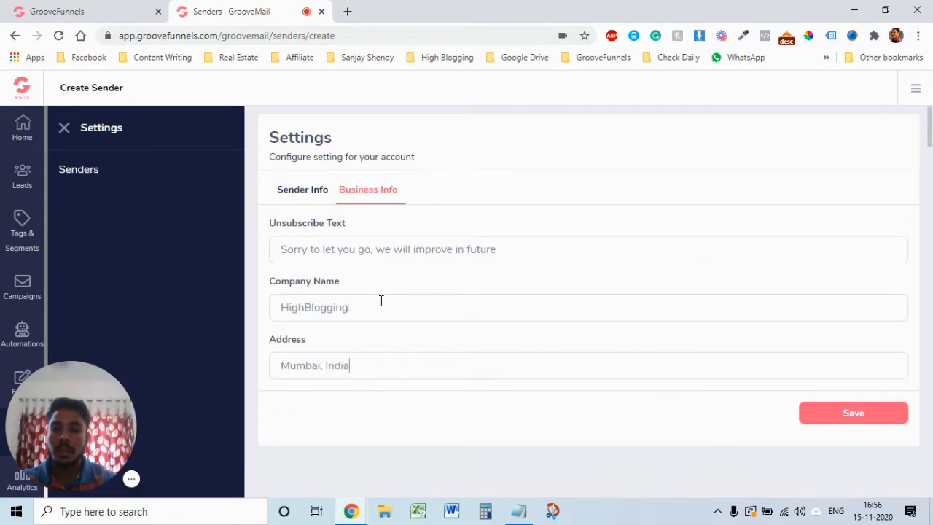
click(838, 413)
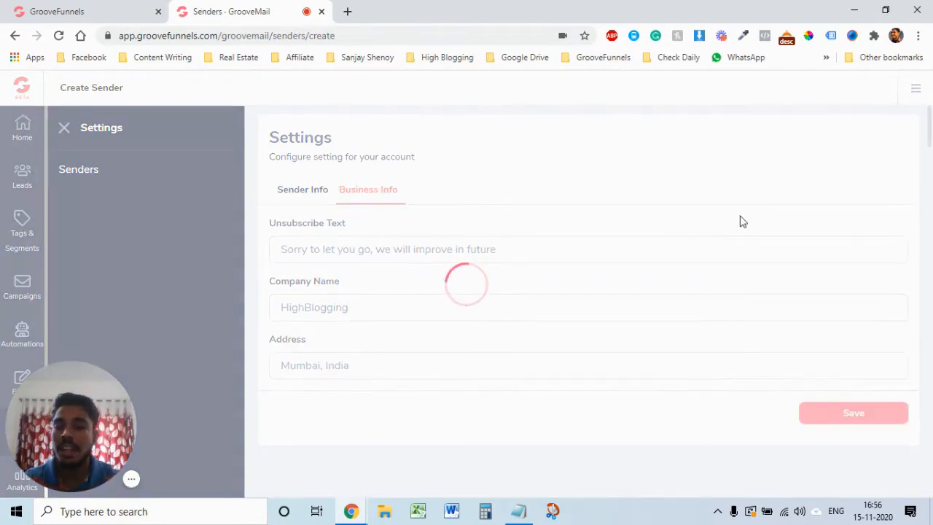
mouse_move(98, 414)
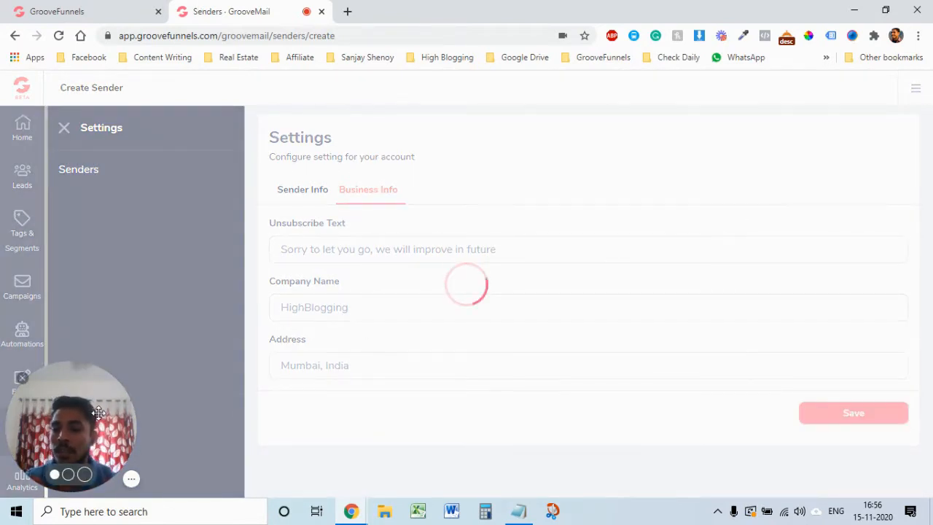
drag(73, 456, 396, 456)
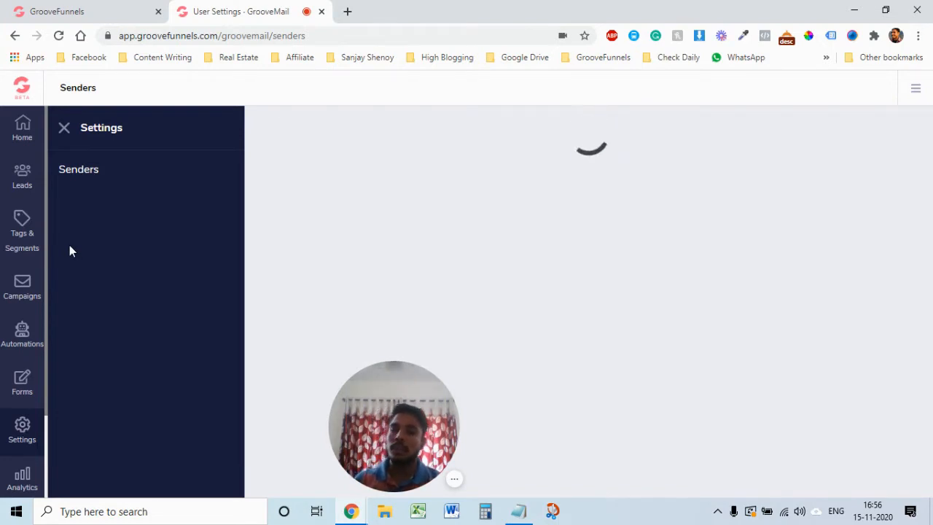
Step: Go to Leads > Lists and start a new list
click(22, 183)
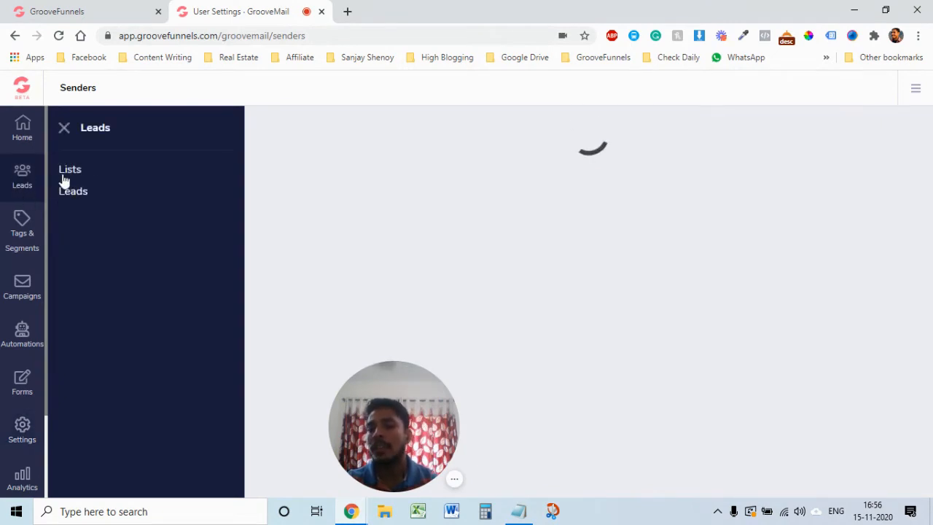
click(72, 172)
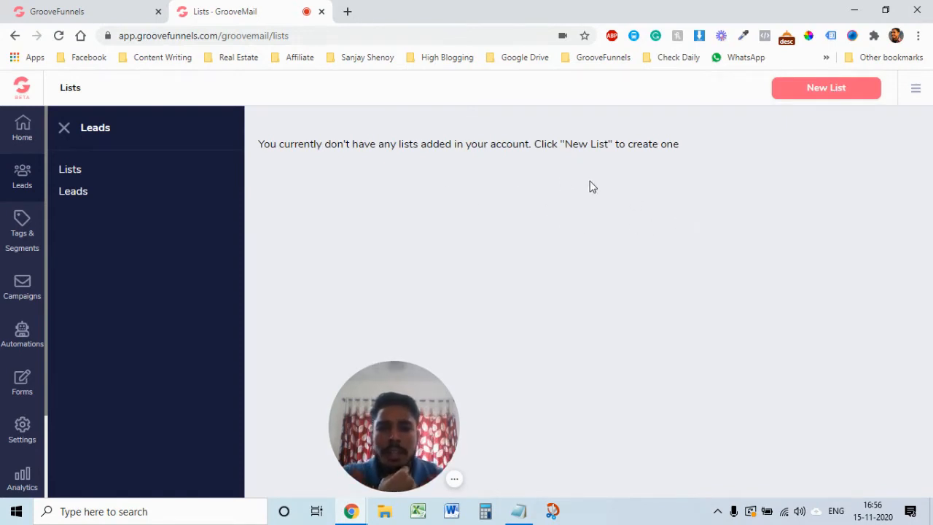
click(832, 92)
drag(409, 406, 156, 407)
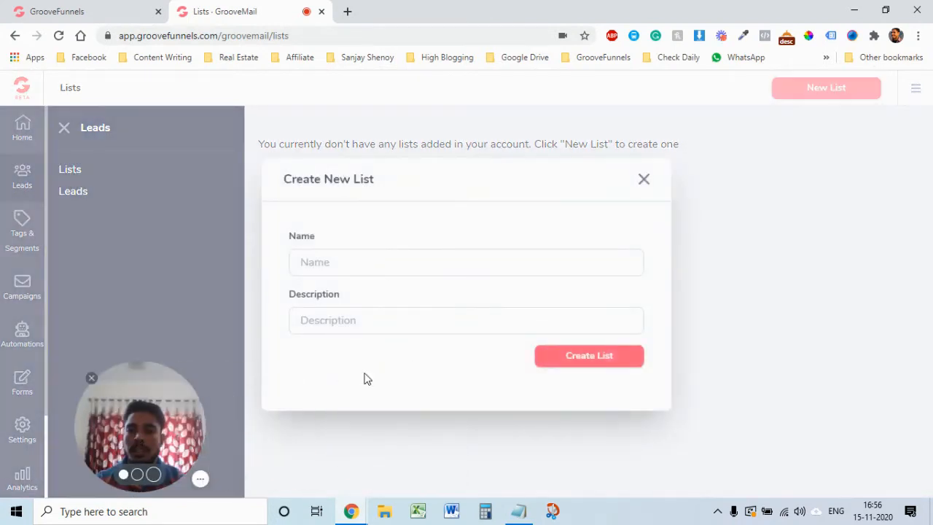
Step: Name the demo list, describe it as 'this is a demo account', and create it
click(390, 268)
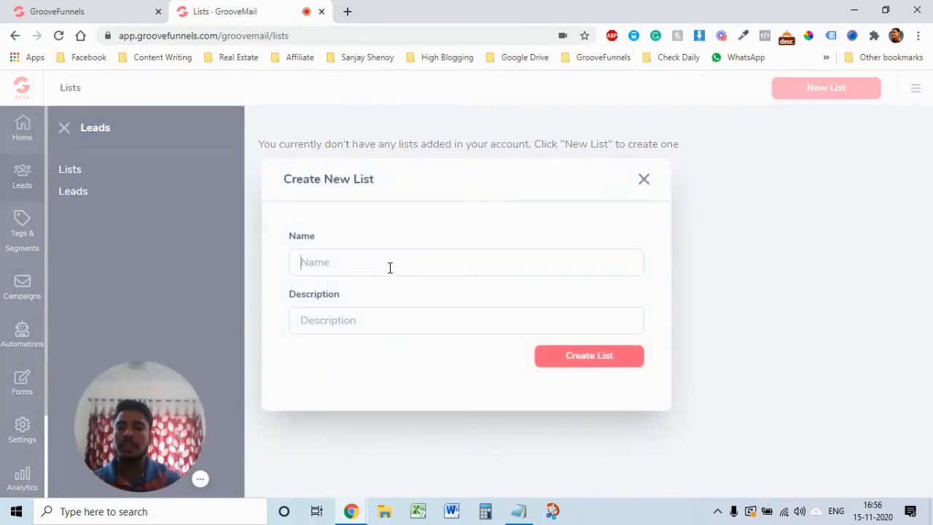
text(Nat)
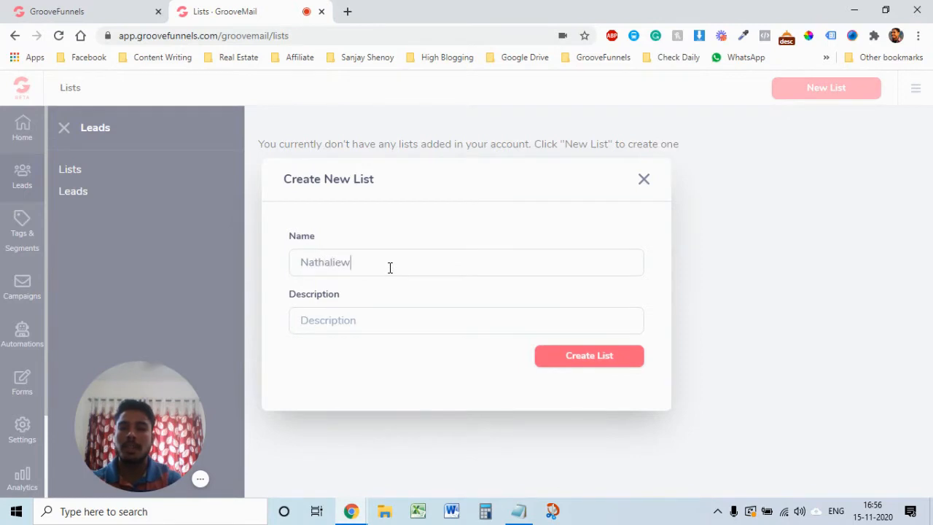
text(haliew)
key(BackSpace)
text(E)
key(BackSpace)
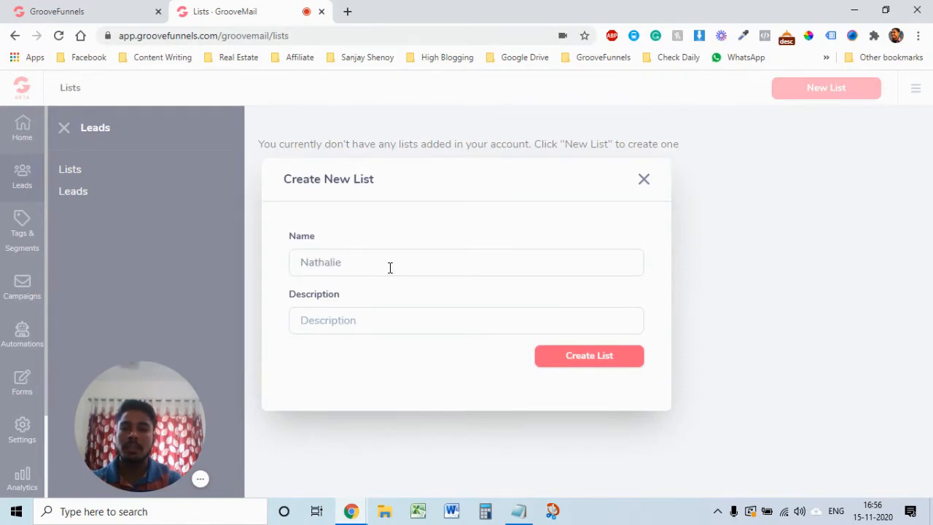
text(Demo)
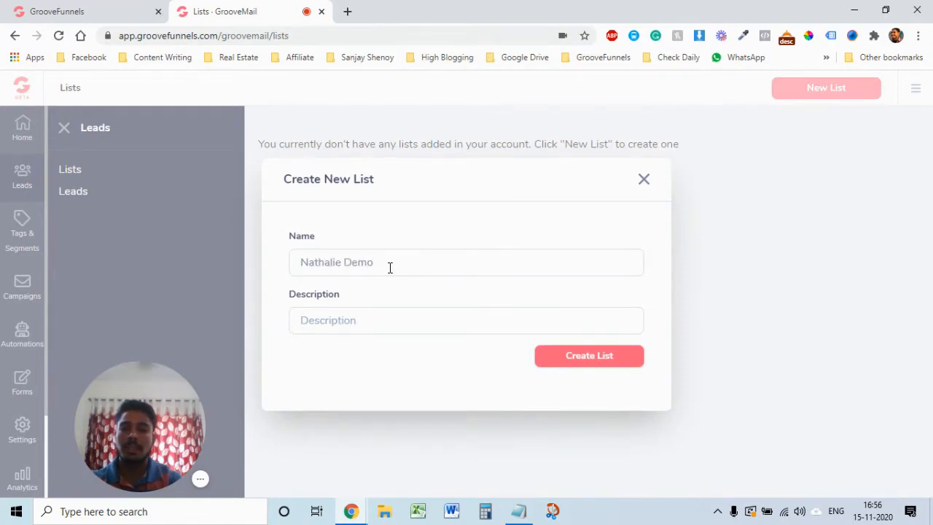
key(Tab)
text(ths i)
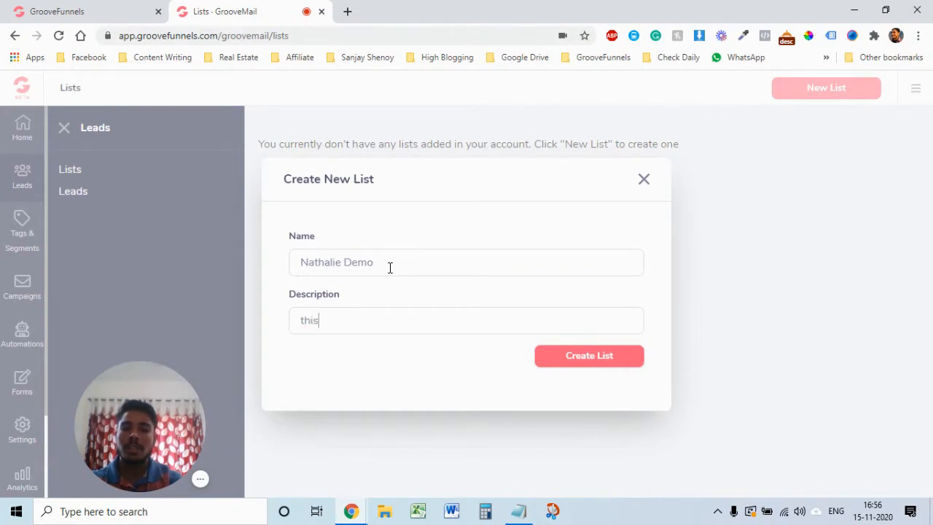
text( is a demo account)
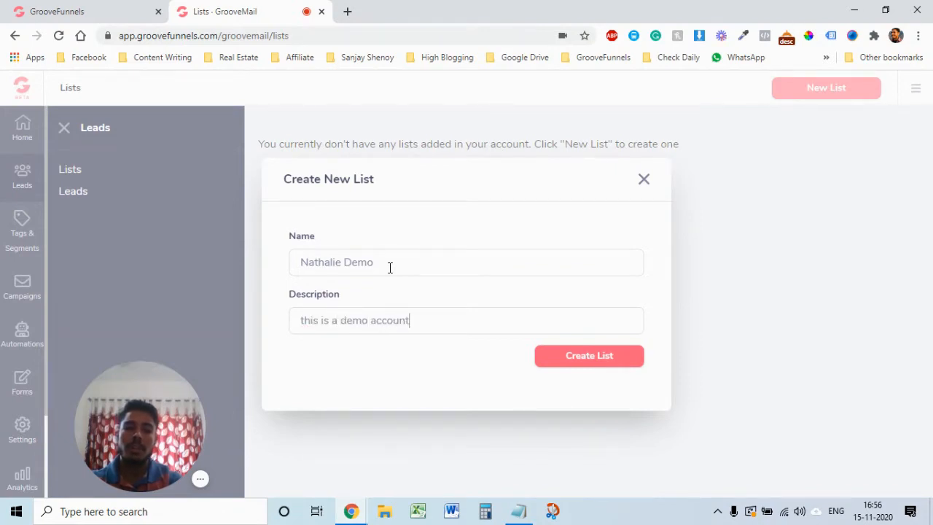
click(604, 364)
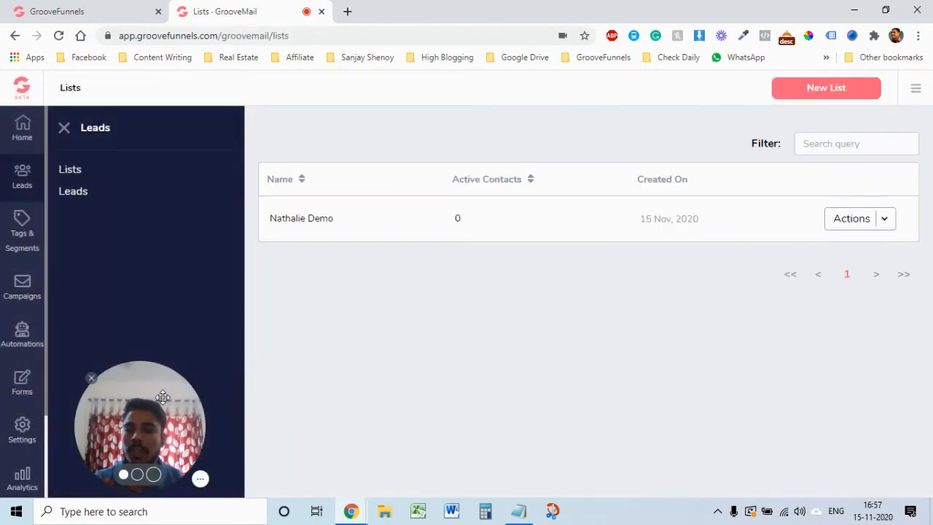
Step: Go to the Automations page and open a blank New Automation form
drag(123, 417, 564, 417)
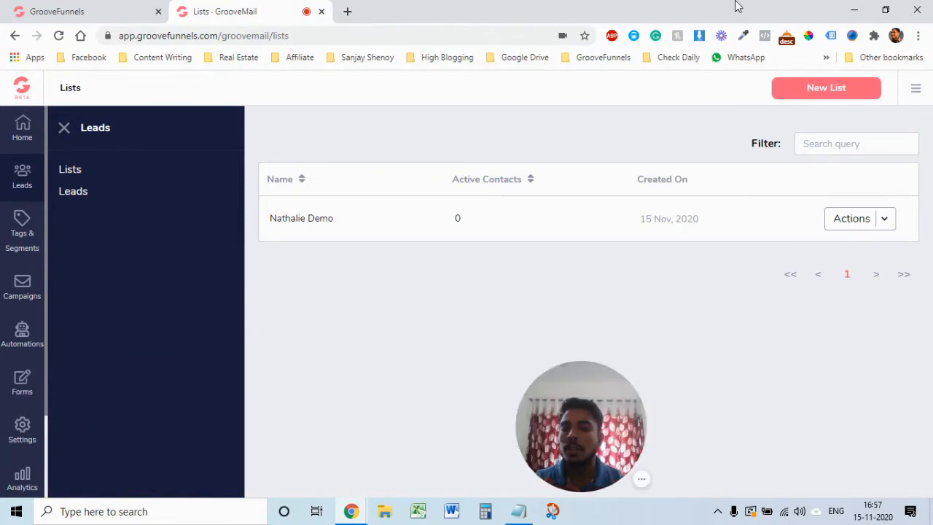
click(18, 342)
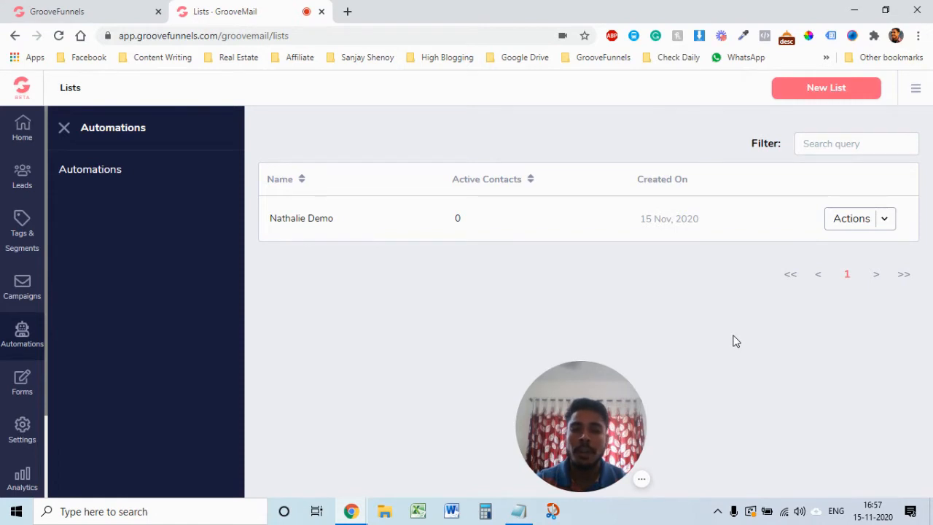
click(78, 178)
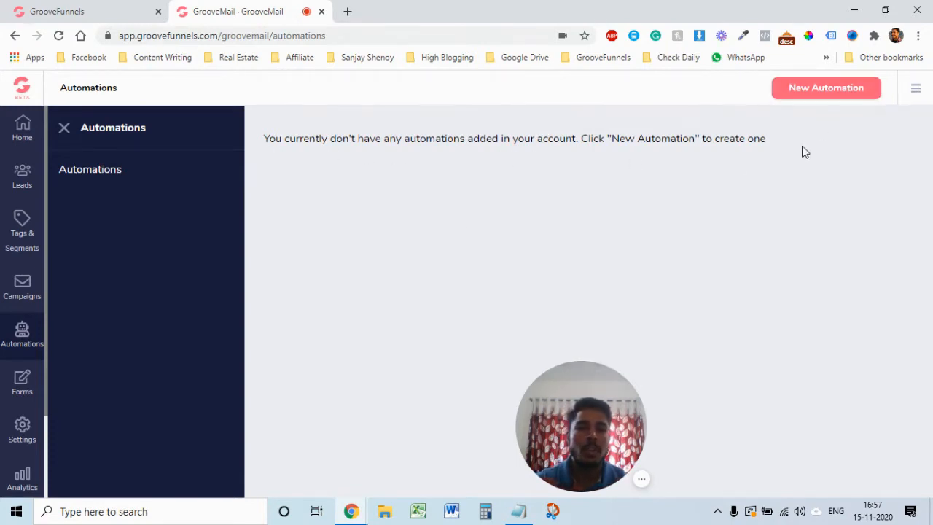
click(824, 92)
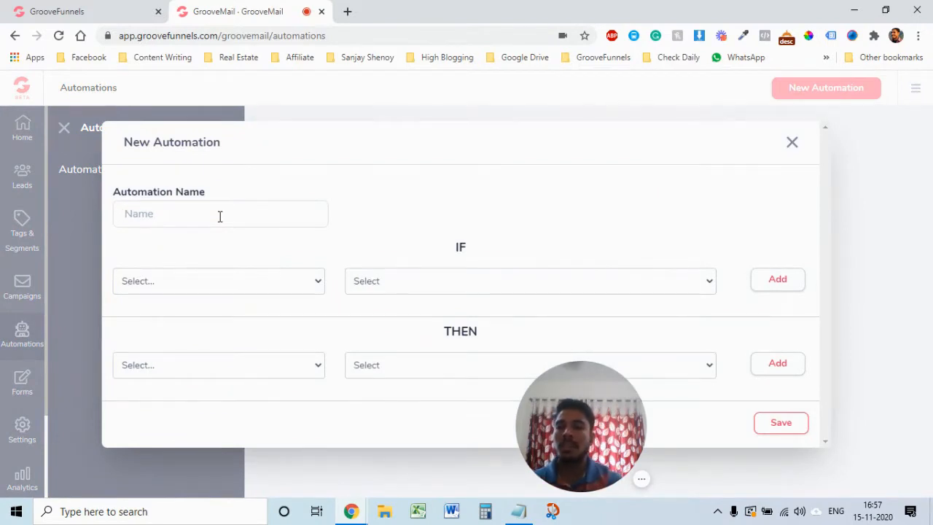
Step: Name the demo automation and add an IF trigger 'Lead subscribes to list' for the demo list
text(Natha)
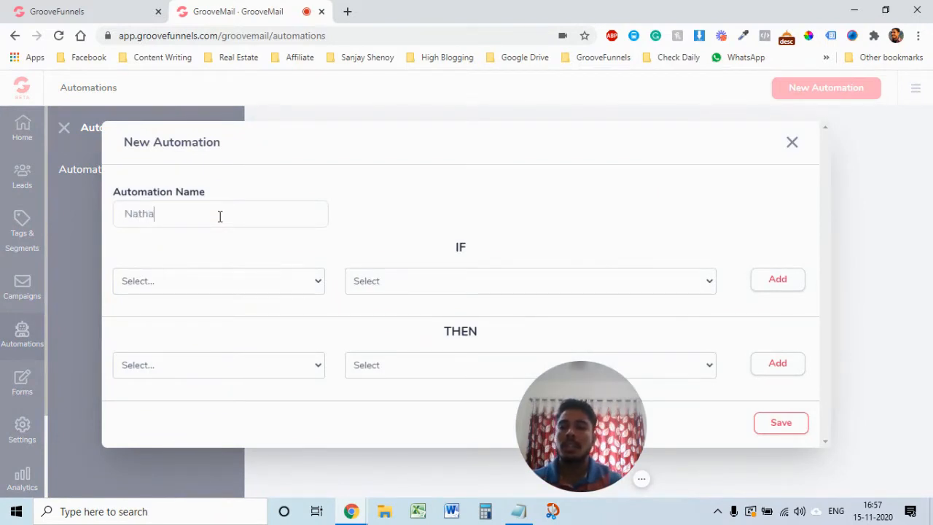
text(lie demo au)
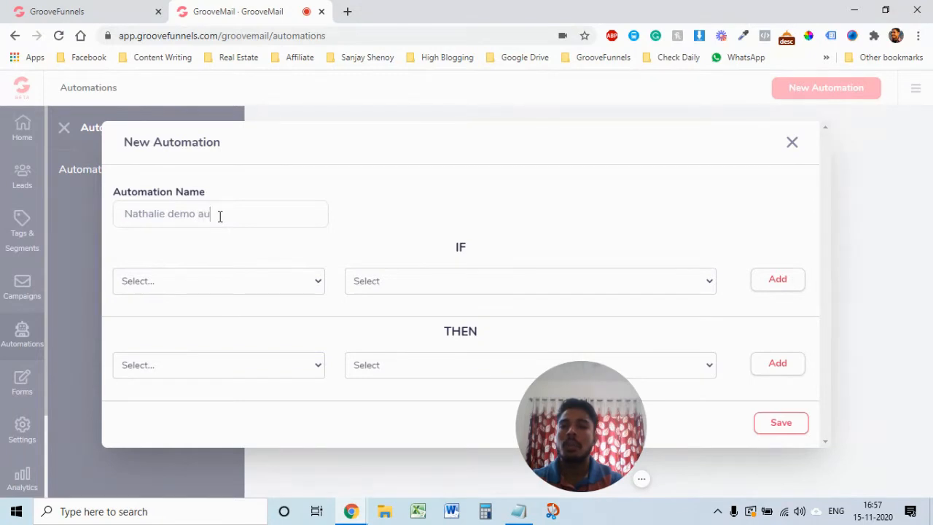
text(tomation)
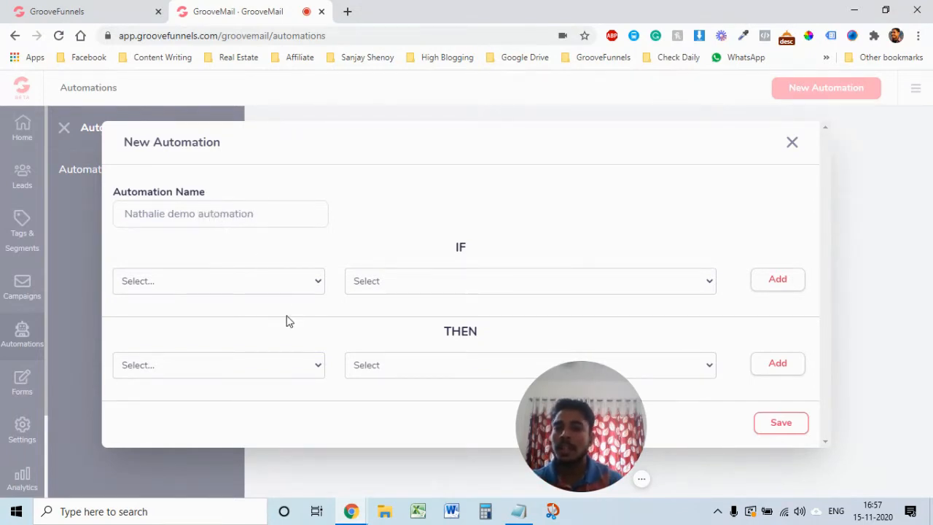
drag(566, 416, 848, 417)
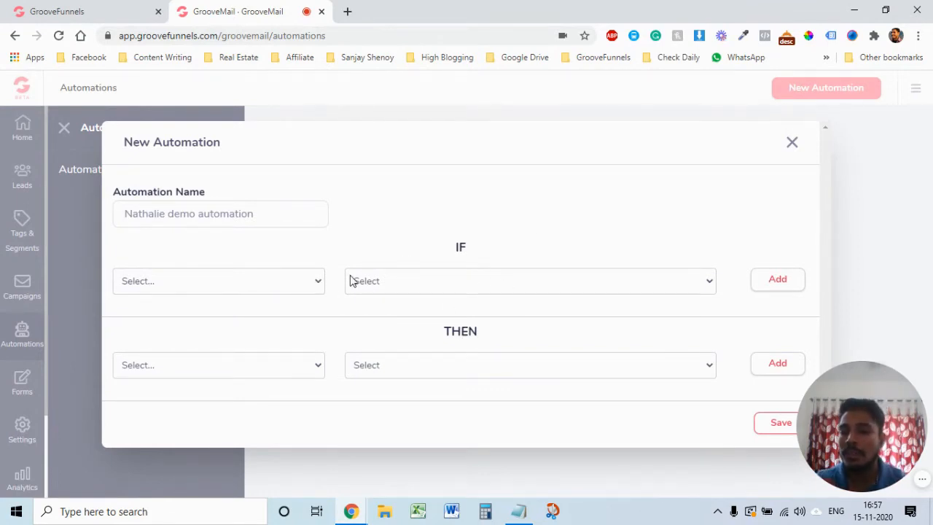
click(313, 280)
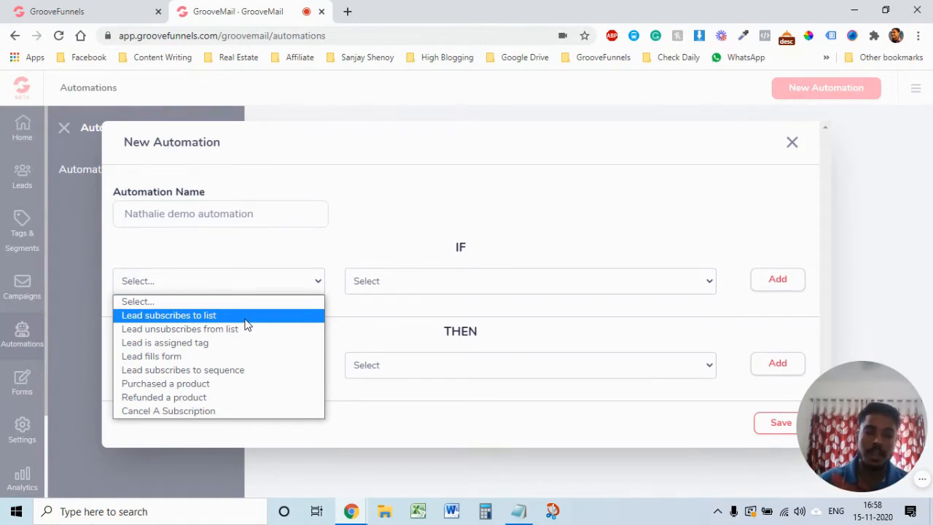
click(201, 316)
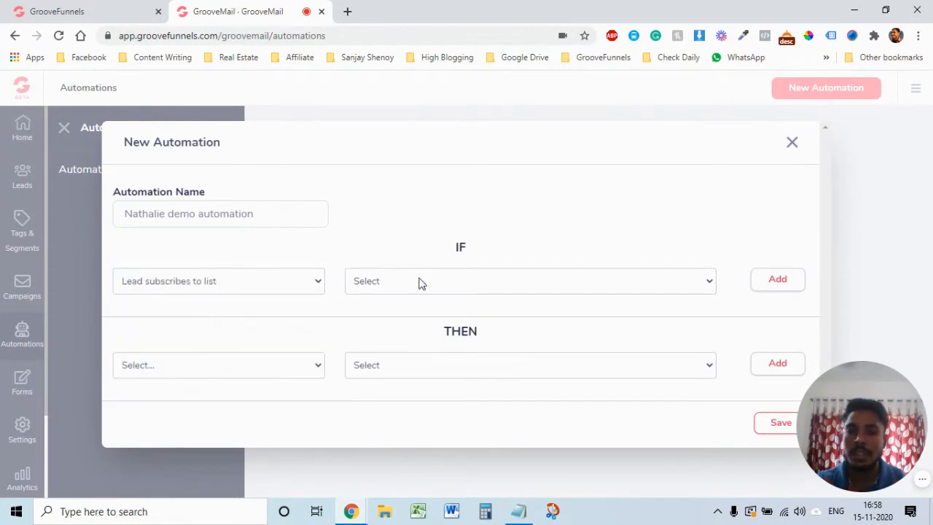
click(585, 286)
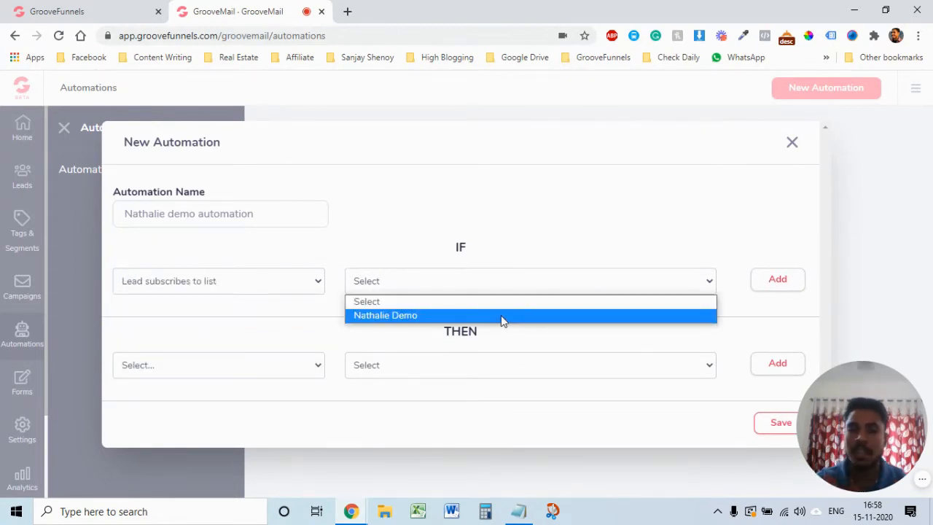
click(501, 316)
click(776, 285)
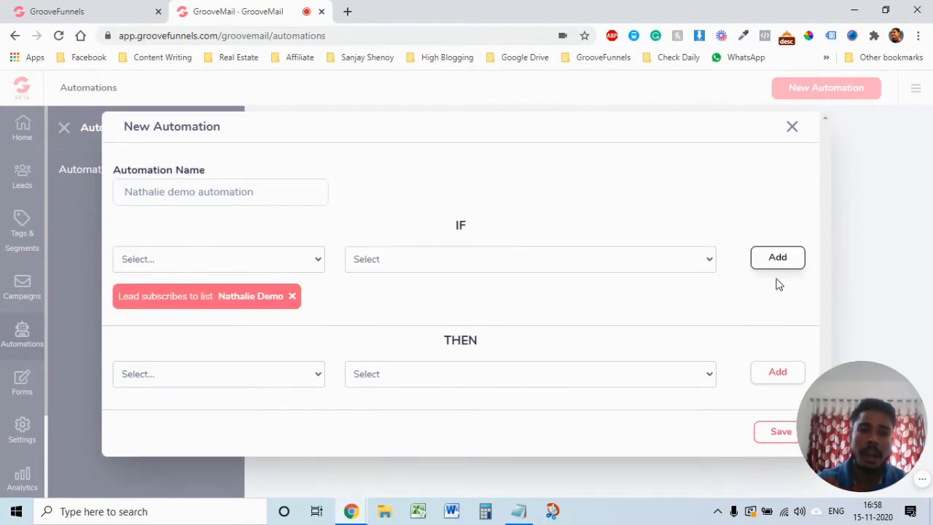
Step: Choose 'Subscribe to sequence' as the THEN action, find no sequences, and close the form unsaved
click(310, 375)
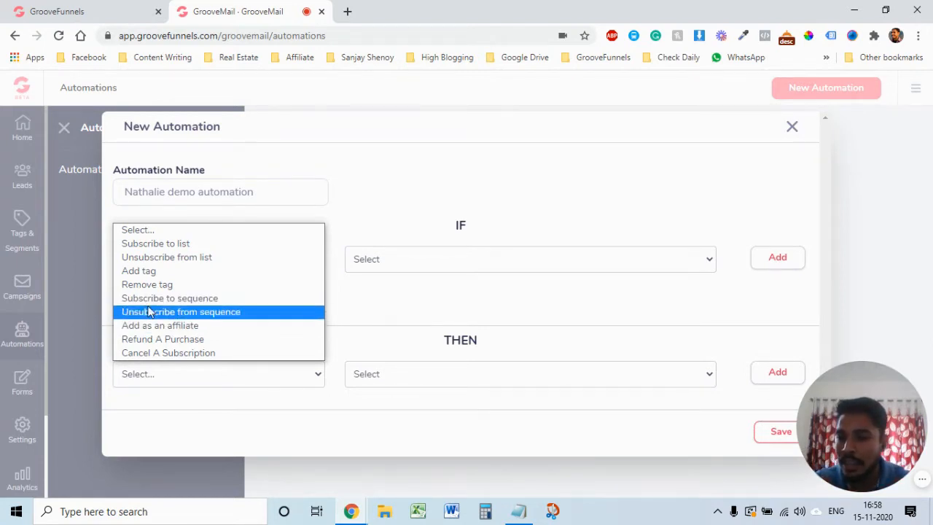
click(231, 298)
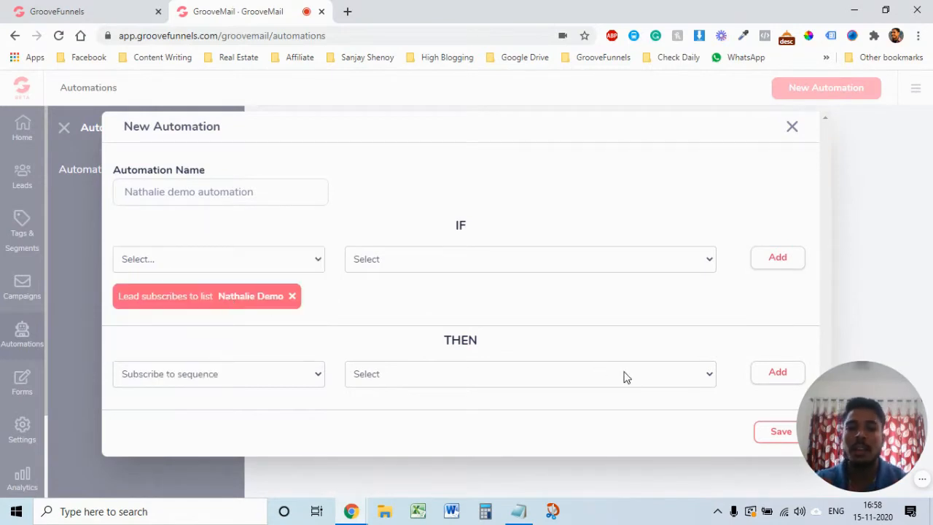
click(631, 382)
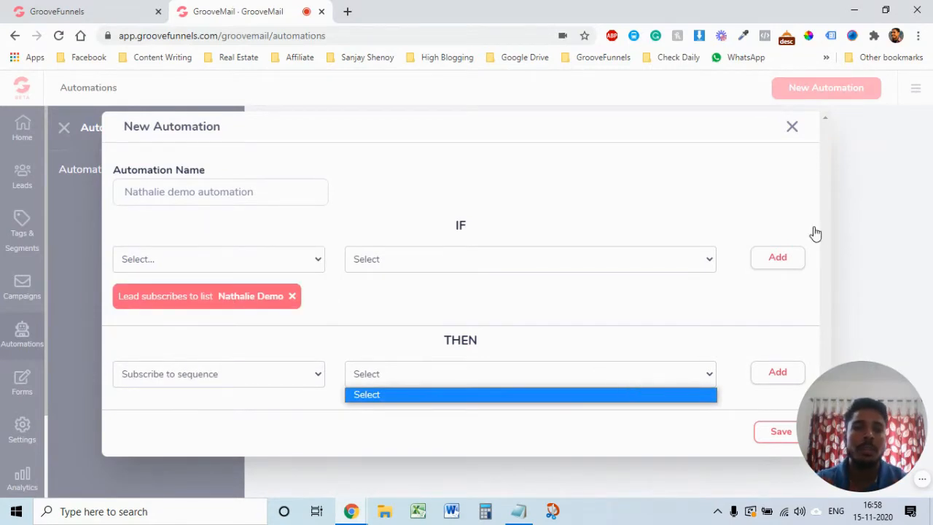
click(792, 129)
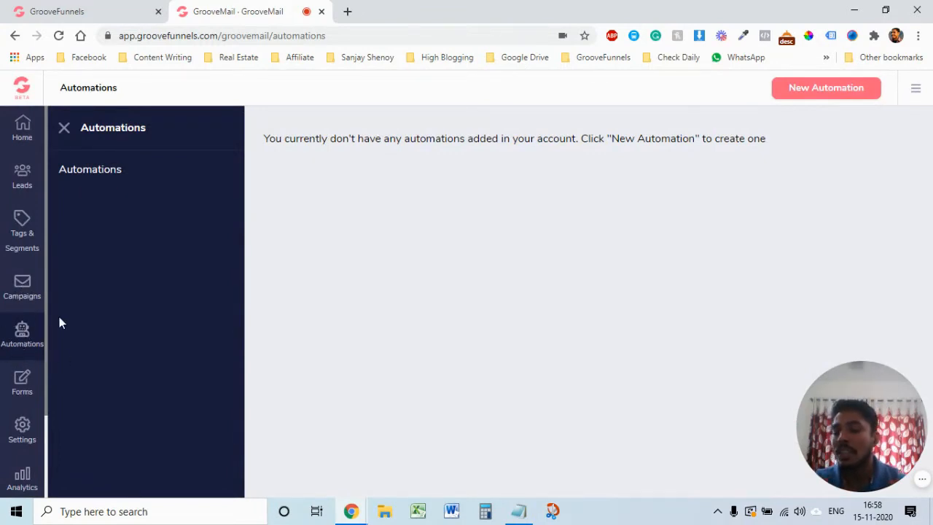
Step: Check Campaigns > Sequences, view the unverified sender under Settings > Senders, and open a new tab
click(24, 294)
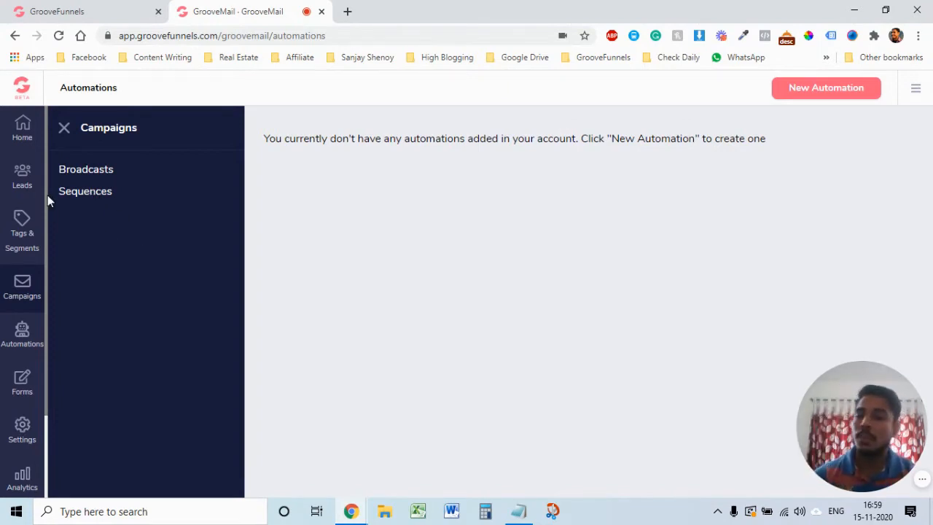
click(87, 193)
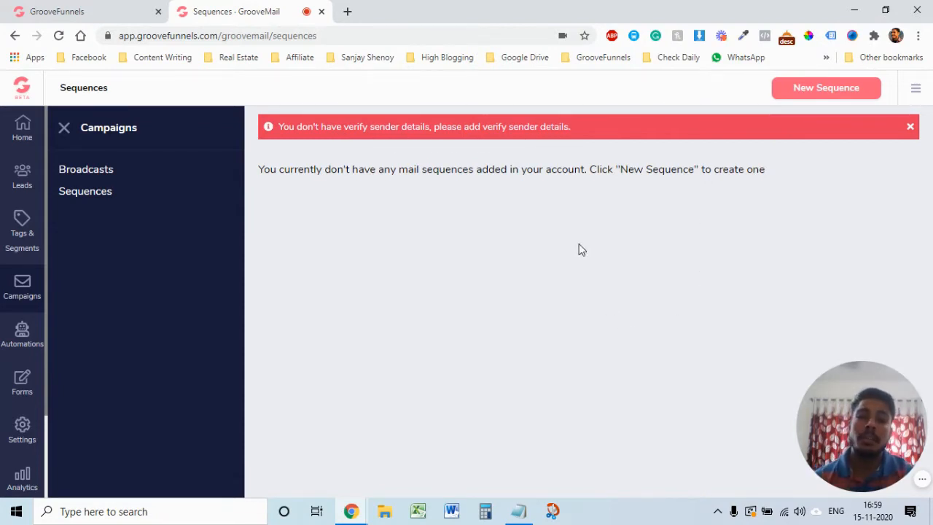
click(22, 431)
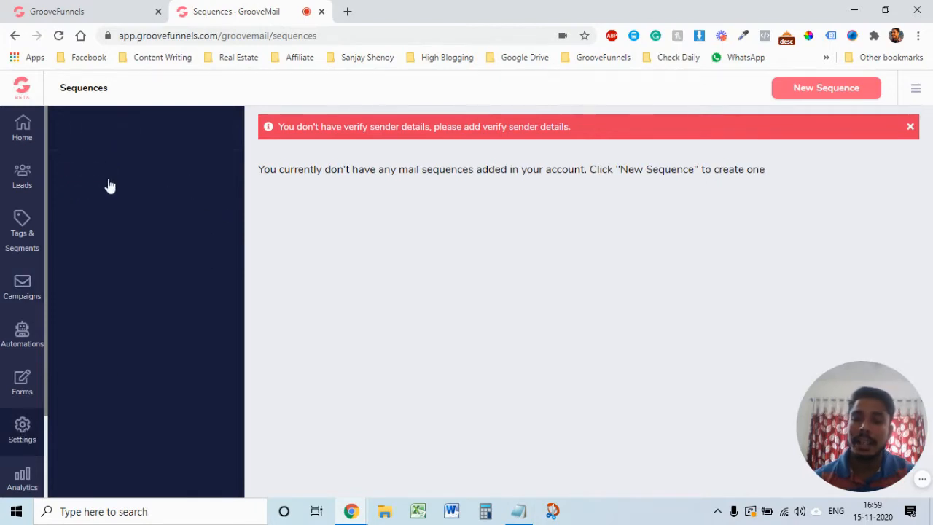
click(95, 173)
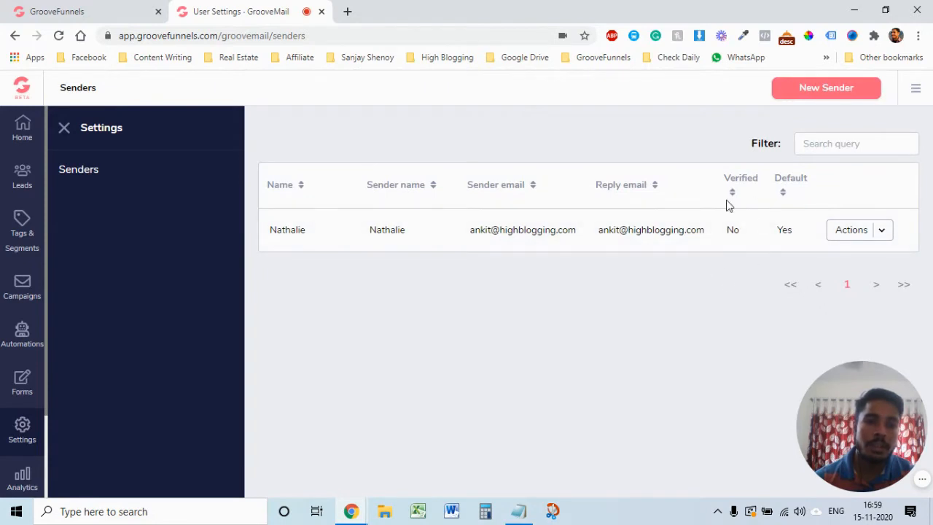
click(349, 11)
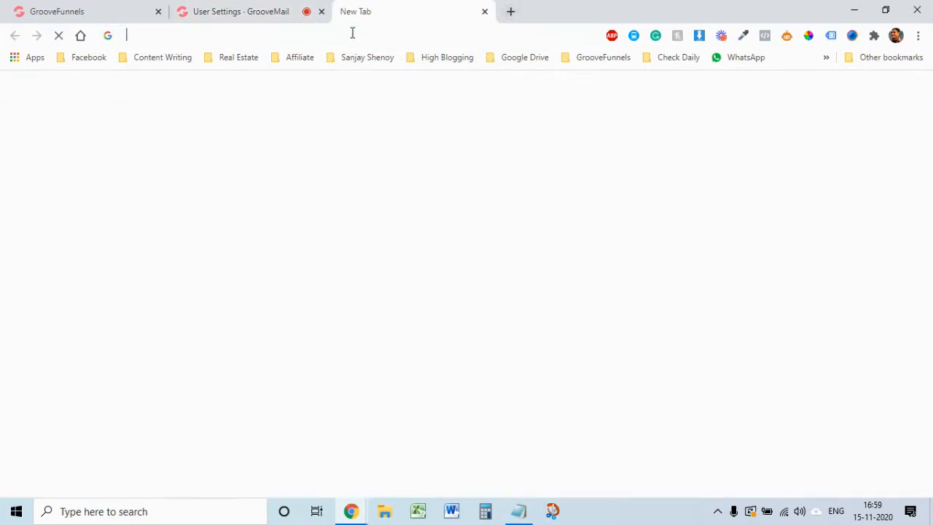
Step: In Gmail, verify the sender via GrooveFunnels' Email verification message and close the result page
text(gmail)
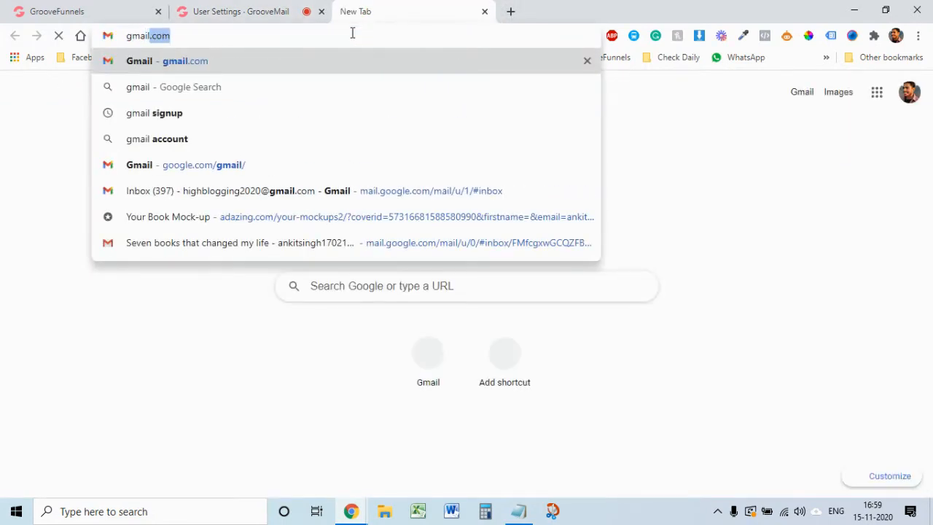
key(Return)
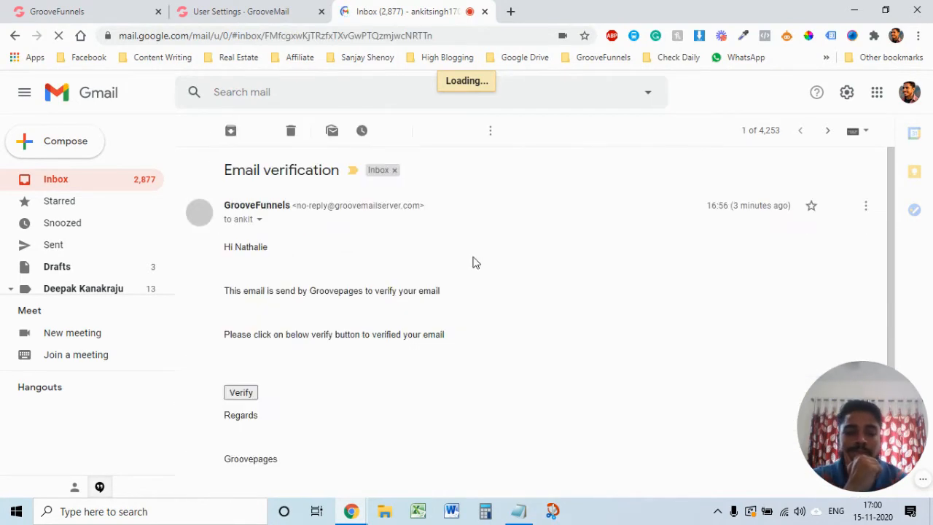
click(245, 395)
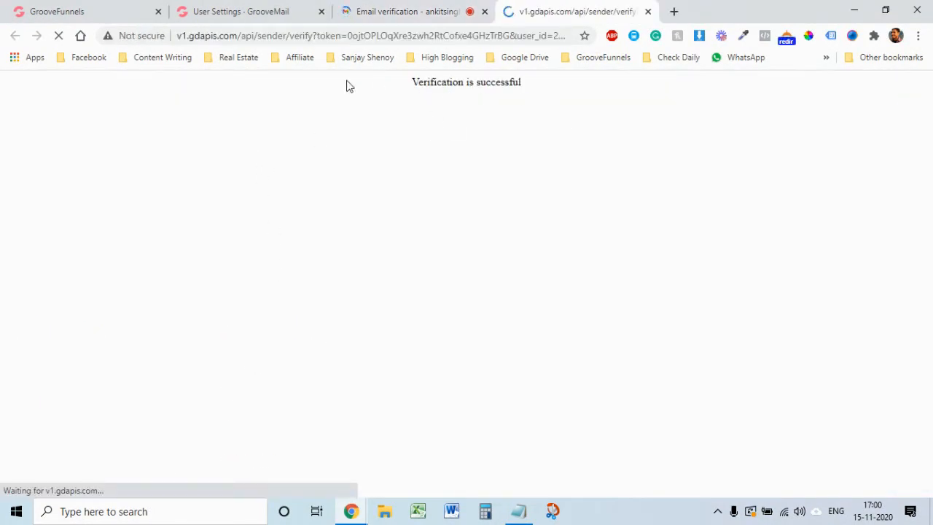
click(647, 11)
click(103, 11)
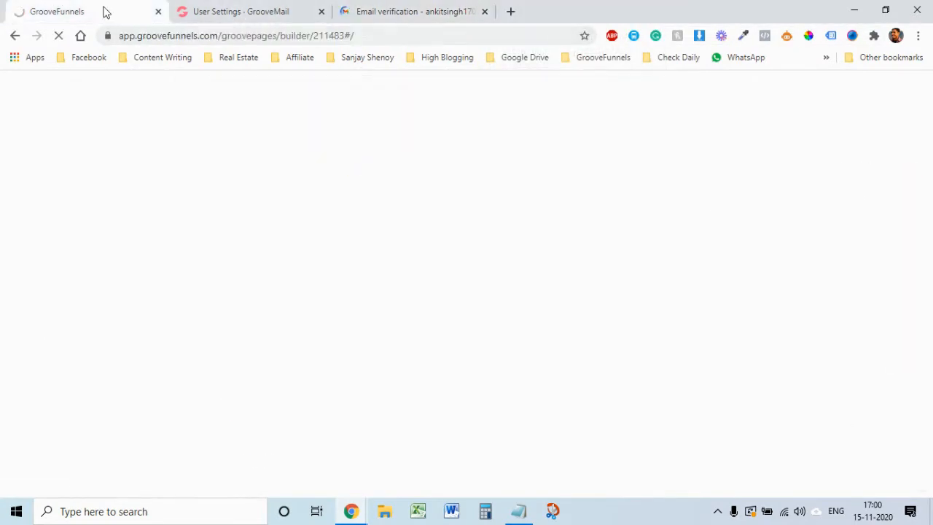
Step: Reload the Senders page to confirm Verified is Yes, then go to Campaigns > Sequences
click(228, 11)
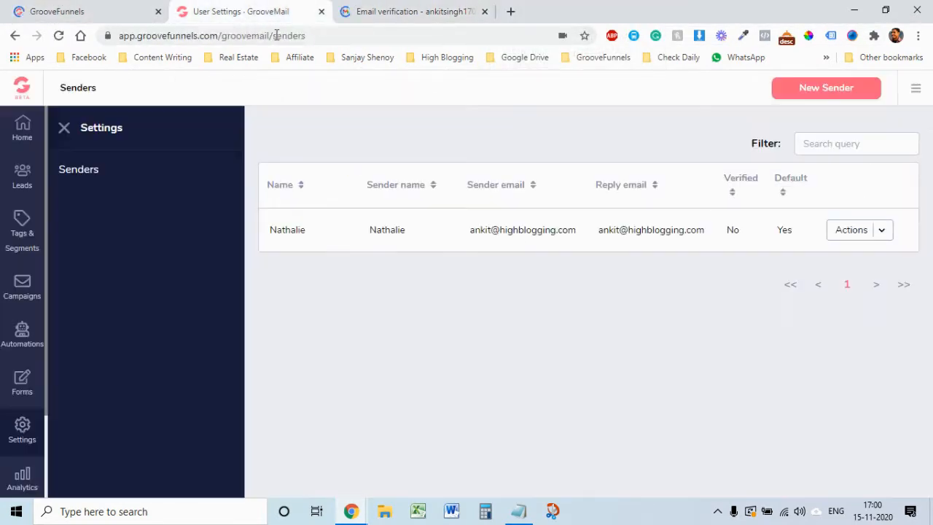
click(59, 36)
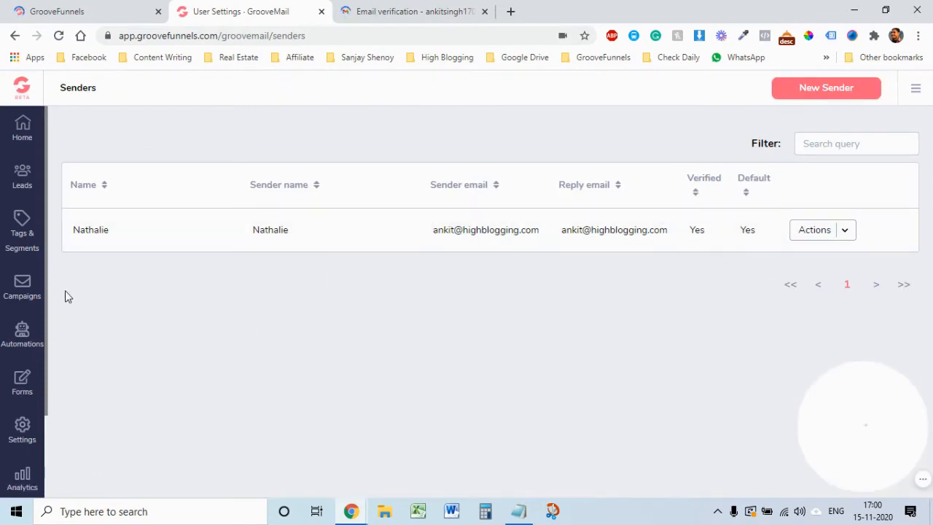
click(20, 294)
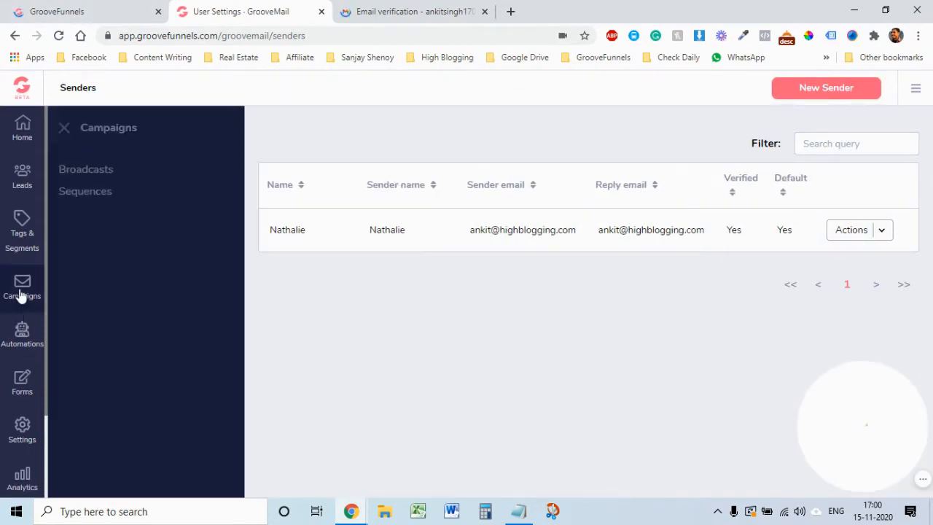
click(89, 194)
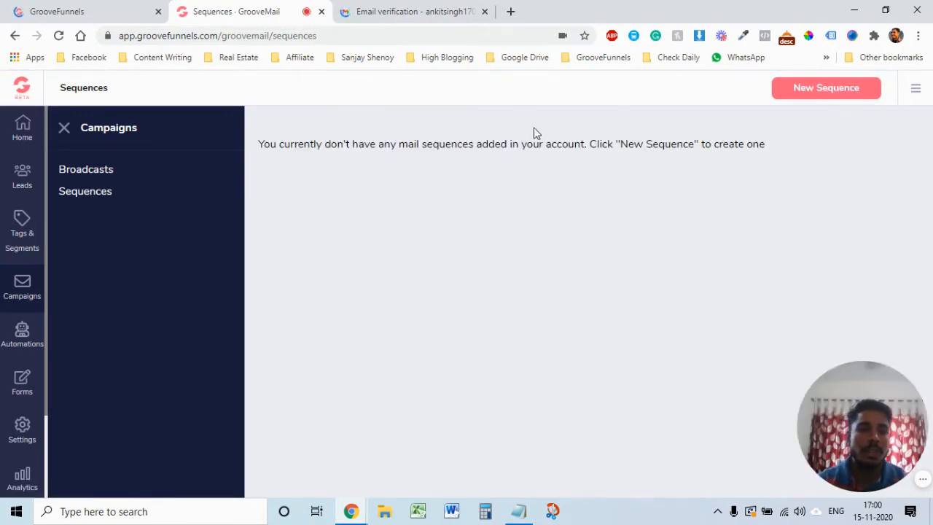
Step: Create a sequence with a demo name and description 'this is a demo account'
click(827, 94)
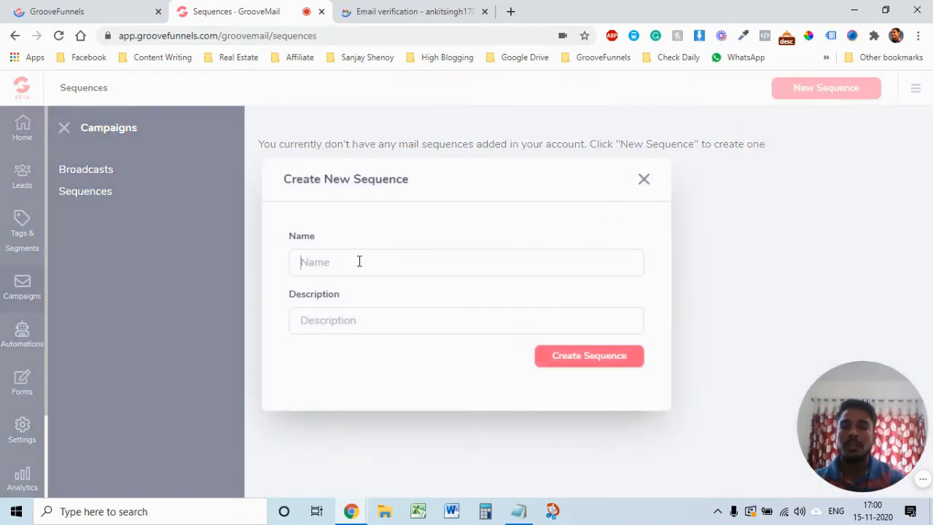
text(Nathalie Demo Sequence)
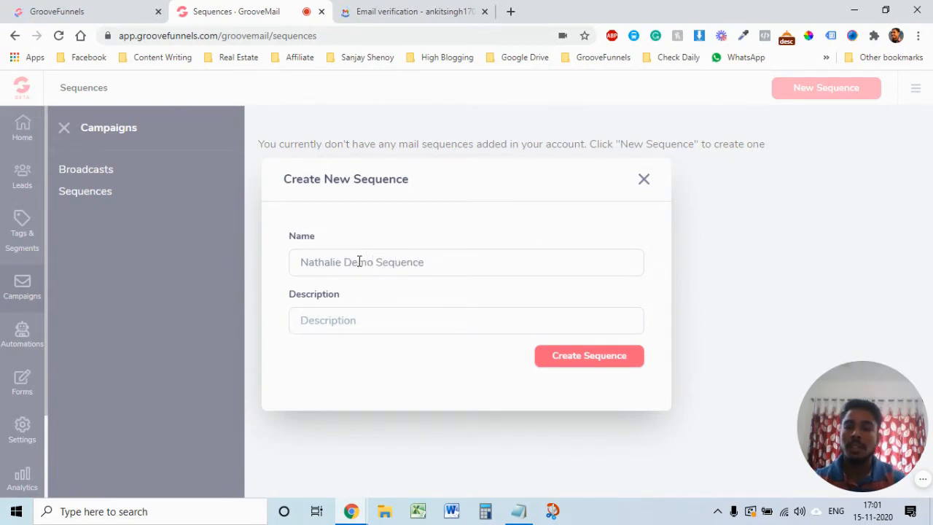
text(thi si)
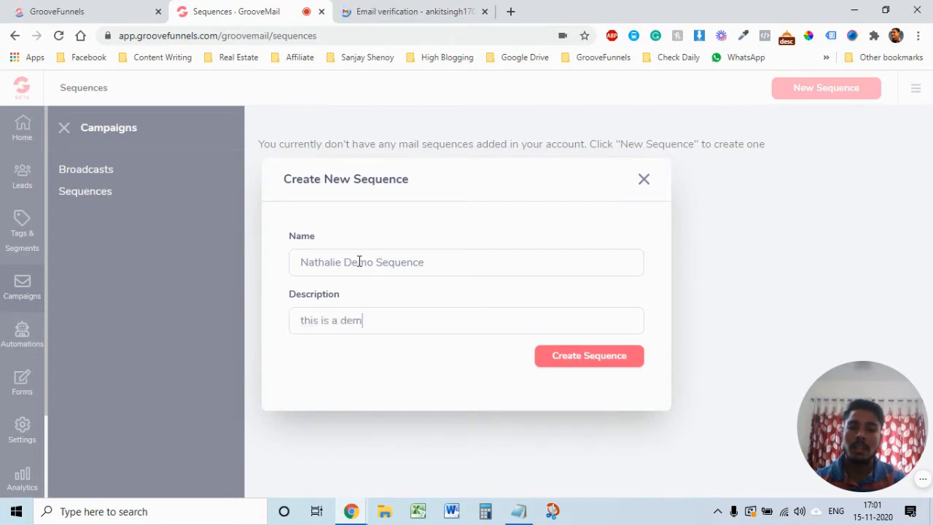
text(nt)
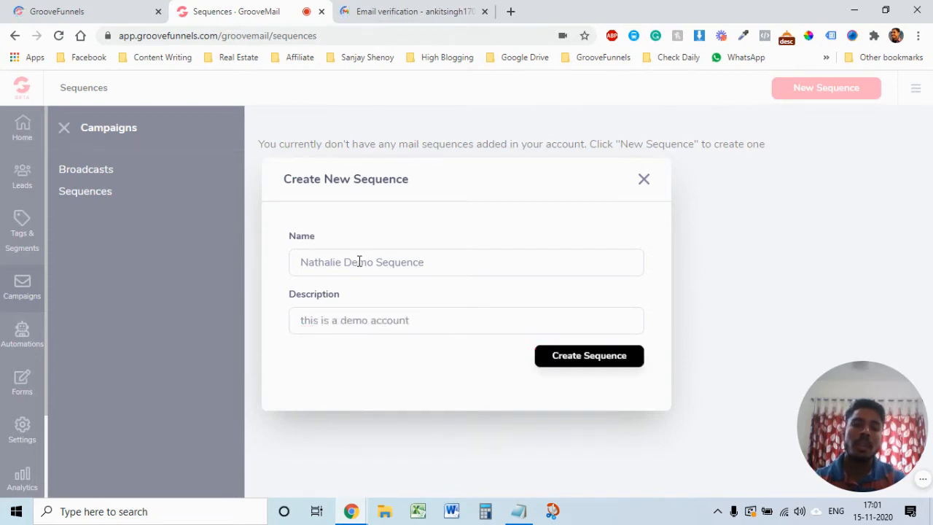
click(568, 354)
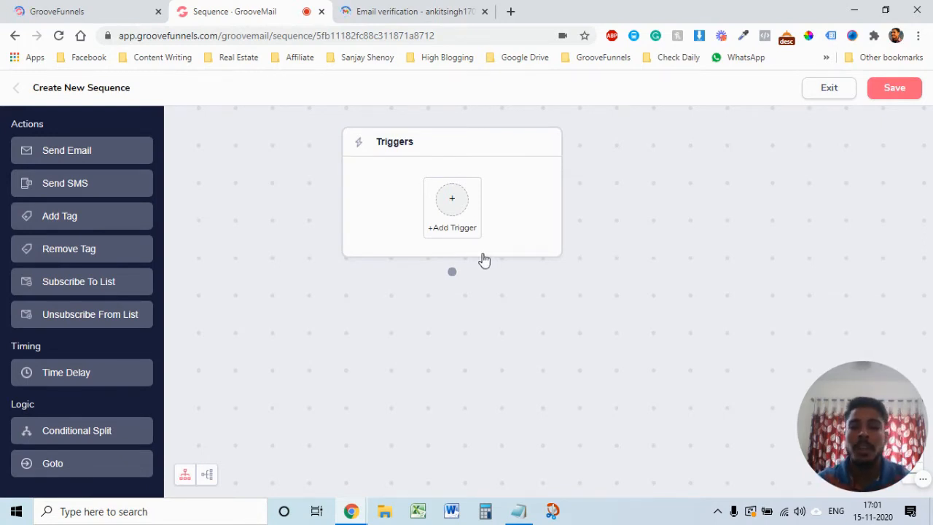
Step: Add a 'Lead subscribes to list' trigger for the demo list, showing List count 1
click(452, 211)
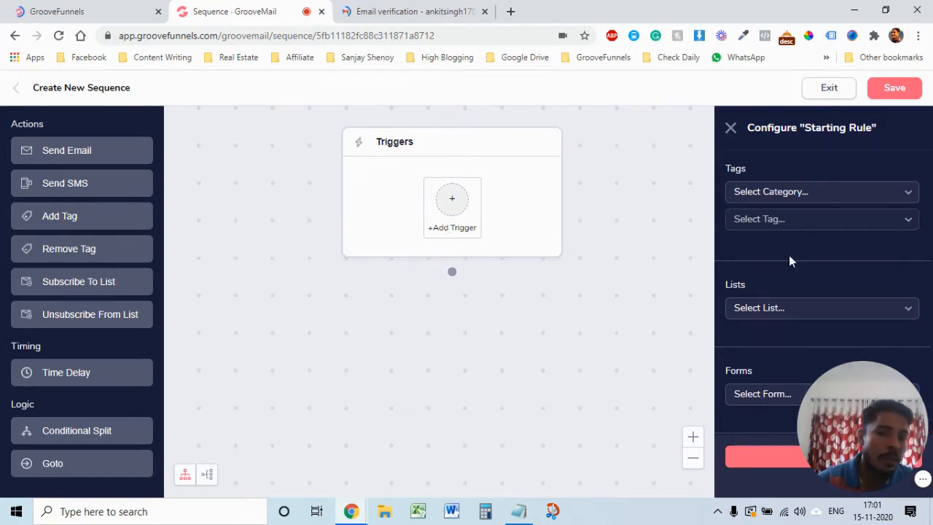
click(904, 312)
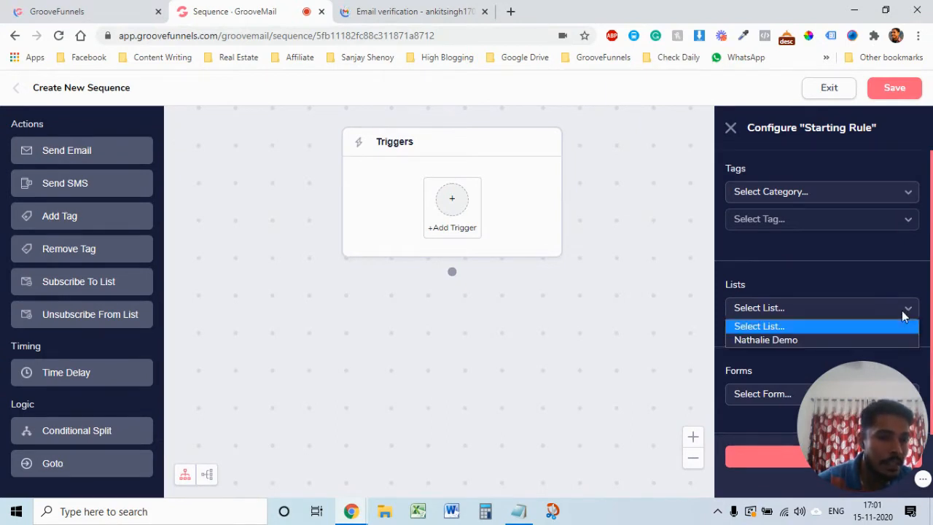
click(829, 325)
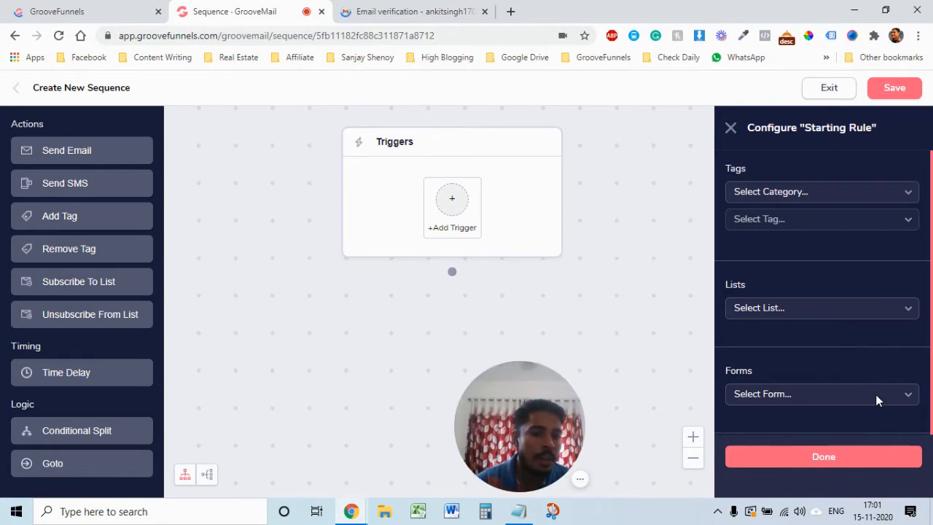
click(877, 394)
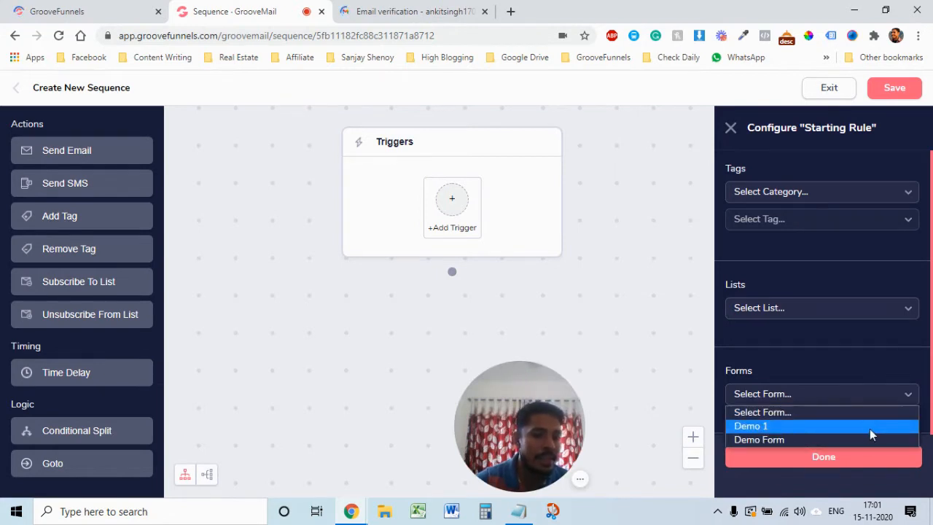
click(869, 396)
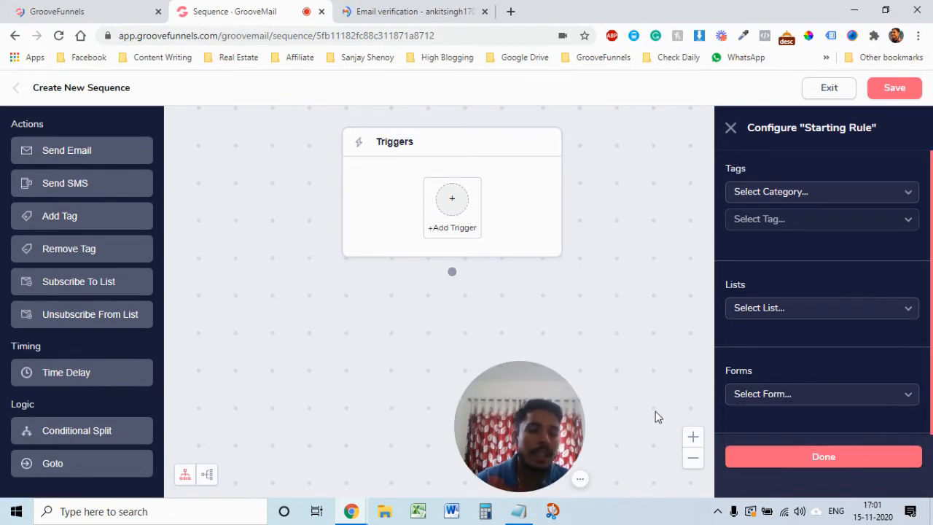
click(884, 309)
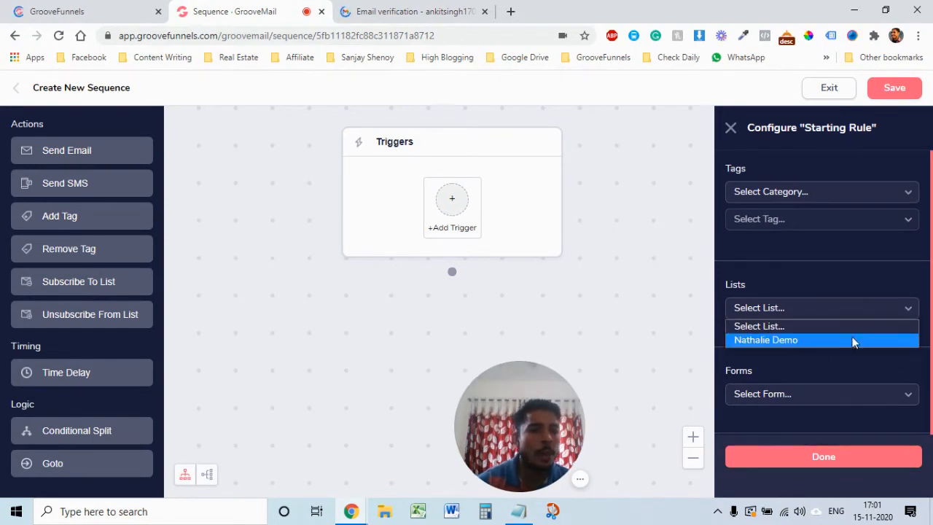
click(786, 340)
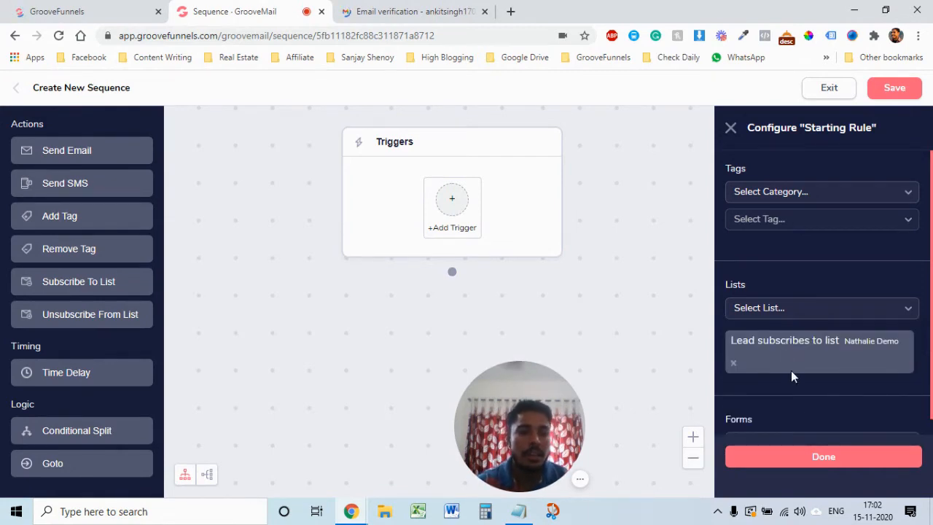
scroll(823, 401, down, 3)
click(842, 459)
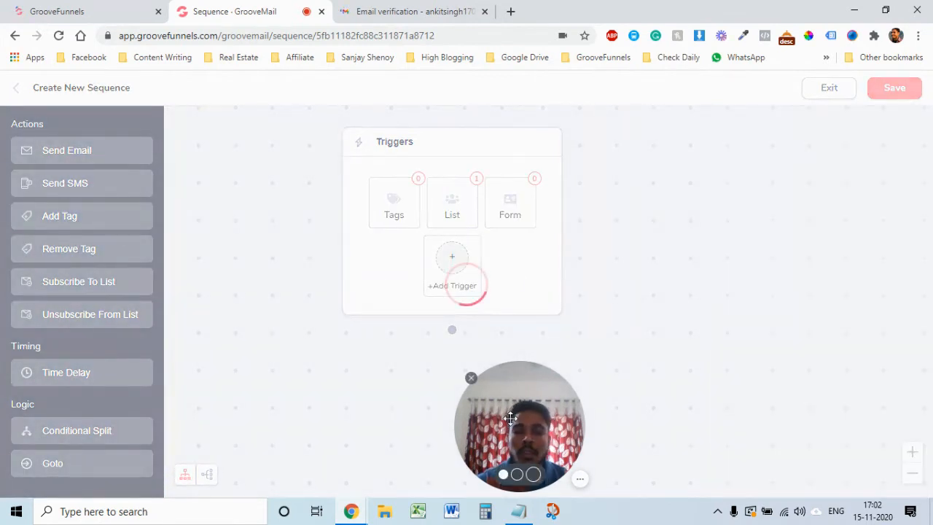
drag(512, 418, 830, 396)
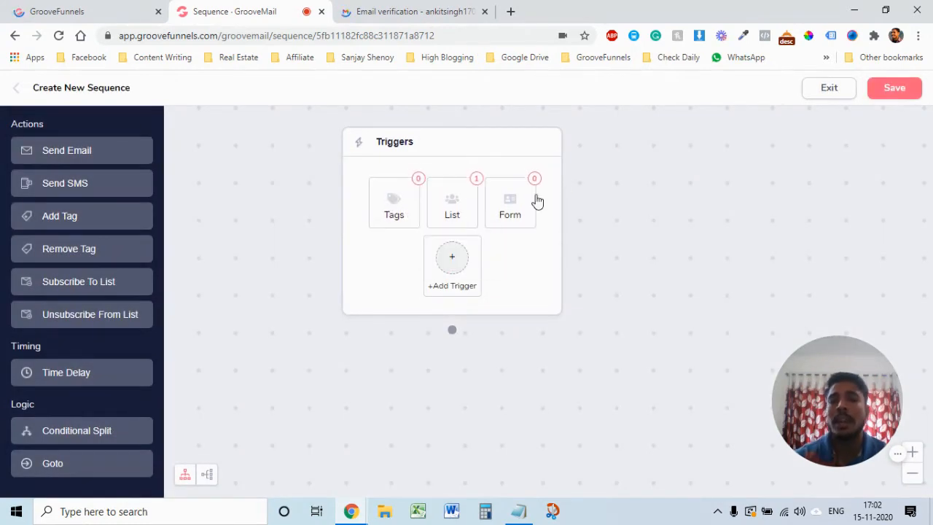
mouse_move(473, 237)
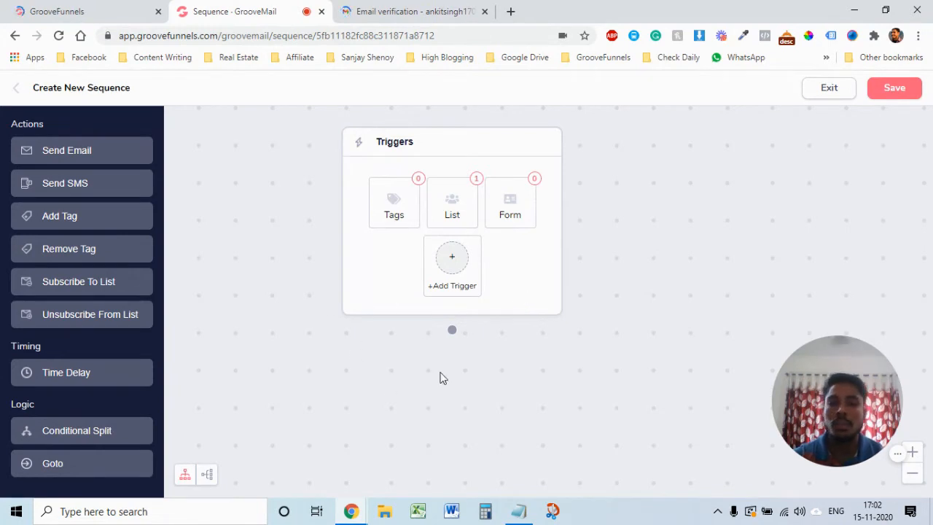
Step: Add a Send Email step with preview 'this is a demo course' and message 'this is the first email'
click(67, 153)
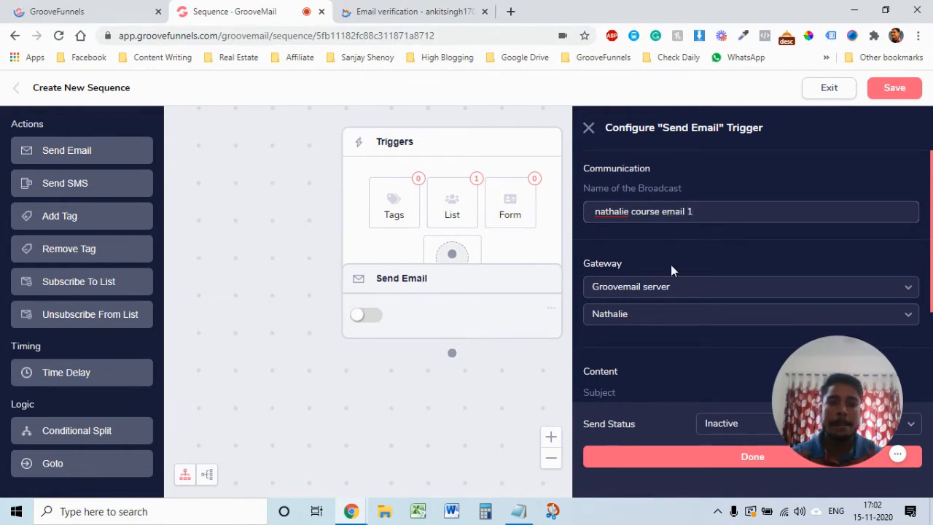
triple_click(691, 211)
key(ctrl+c)
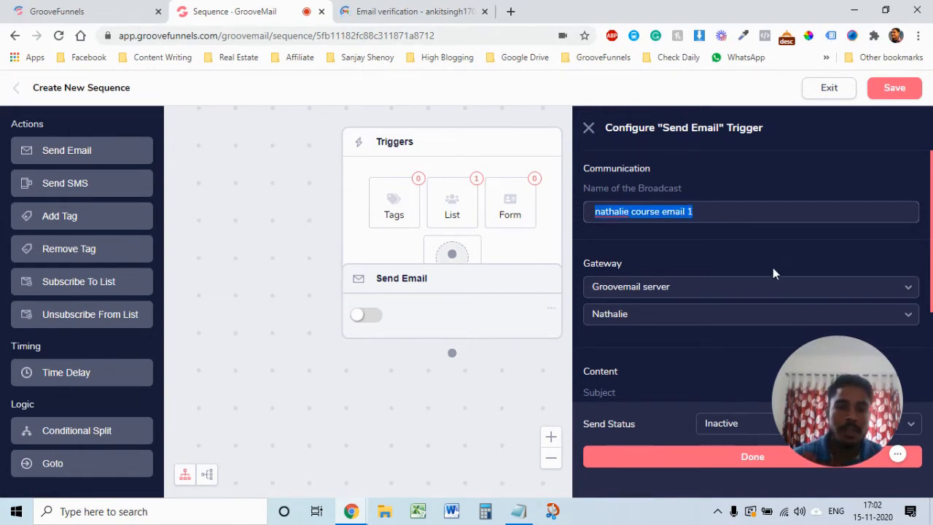
scroll(774, 273, down, 2)
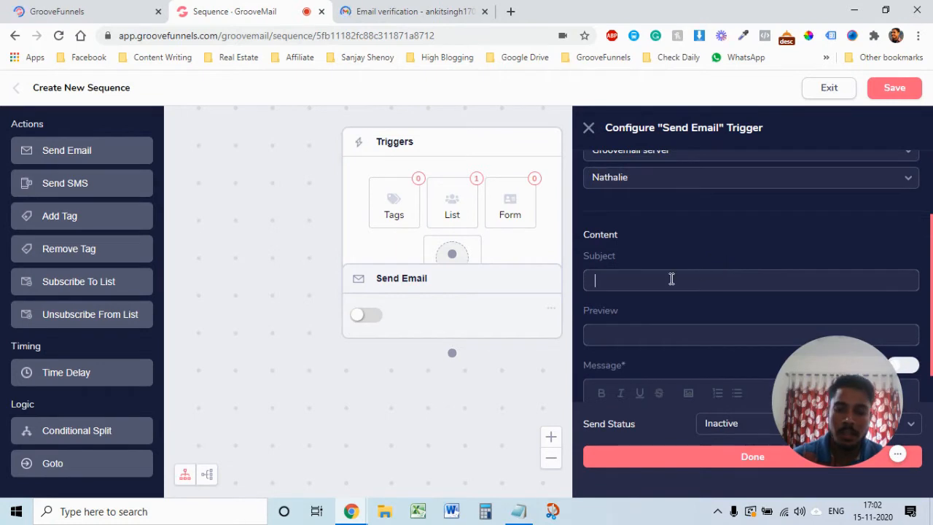
key(ctrl+v)
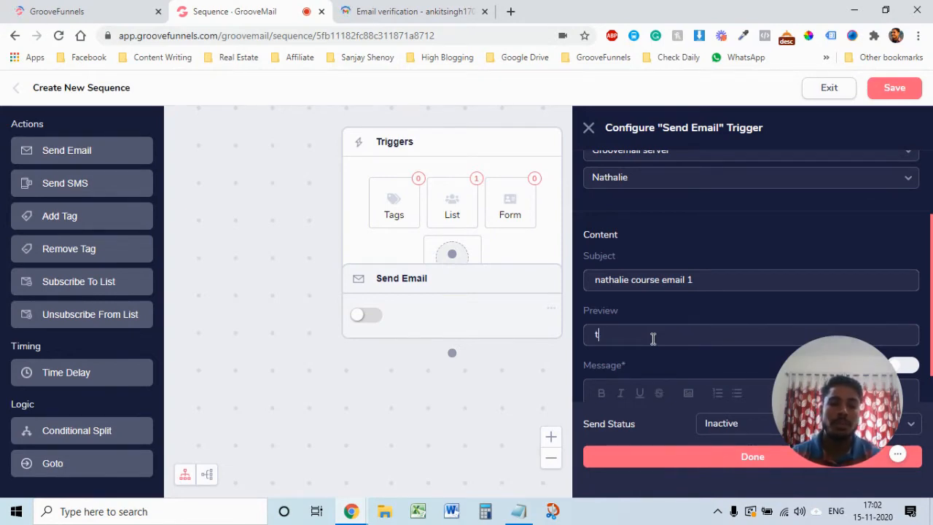
text(his i)
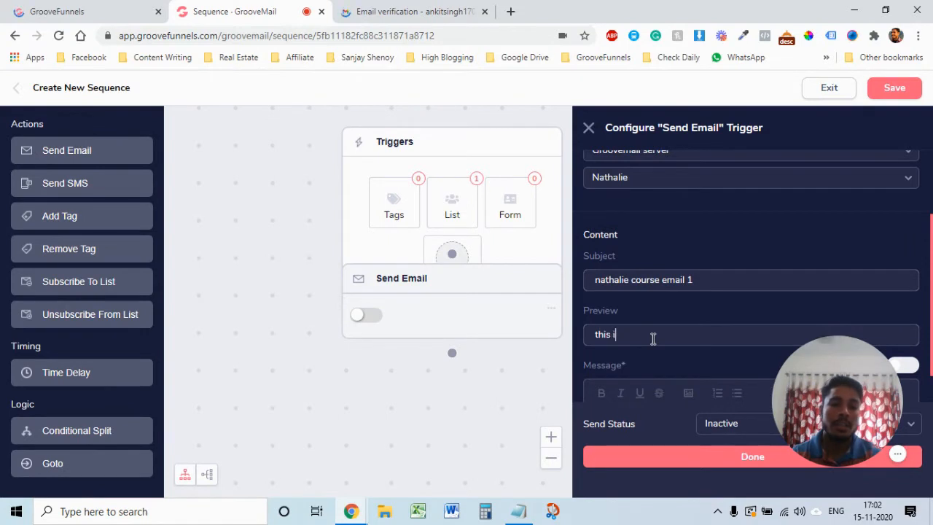
text(s a demo cour)
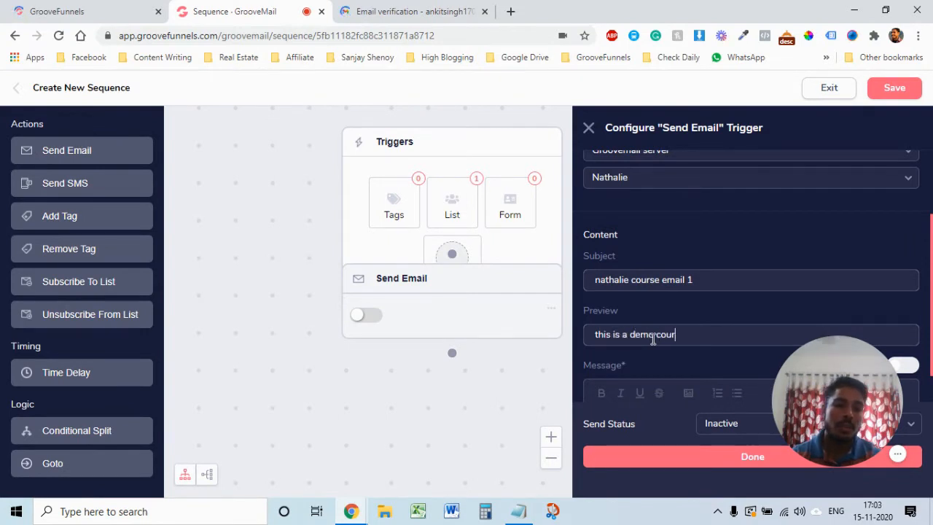
text(se)
scroll(854, 382, down, 1)
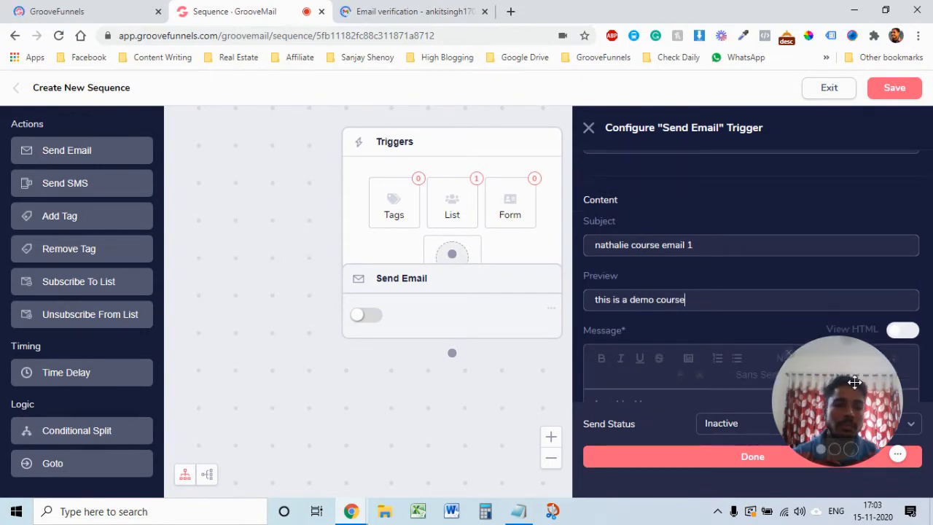
scroll(854, 382, down, 1)
click(652, 387)
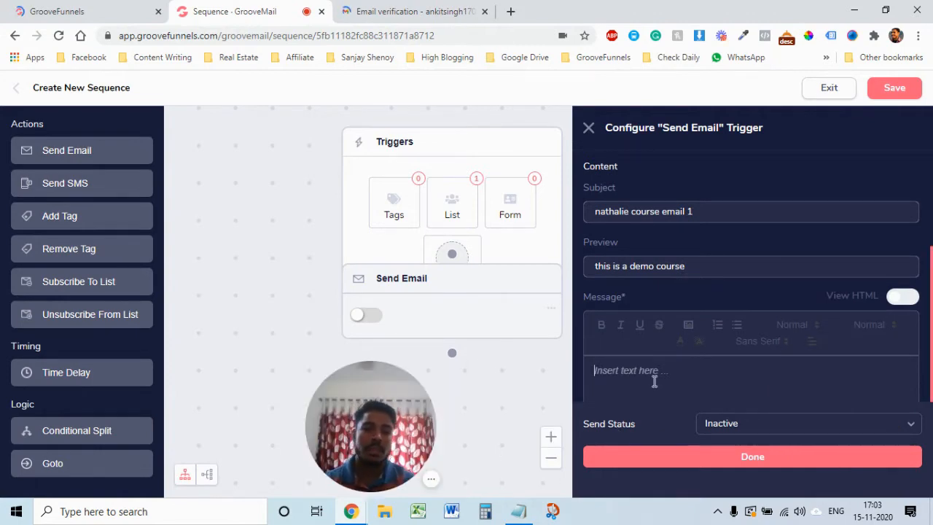
text(this is the first te)
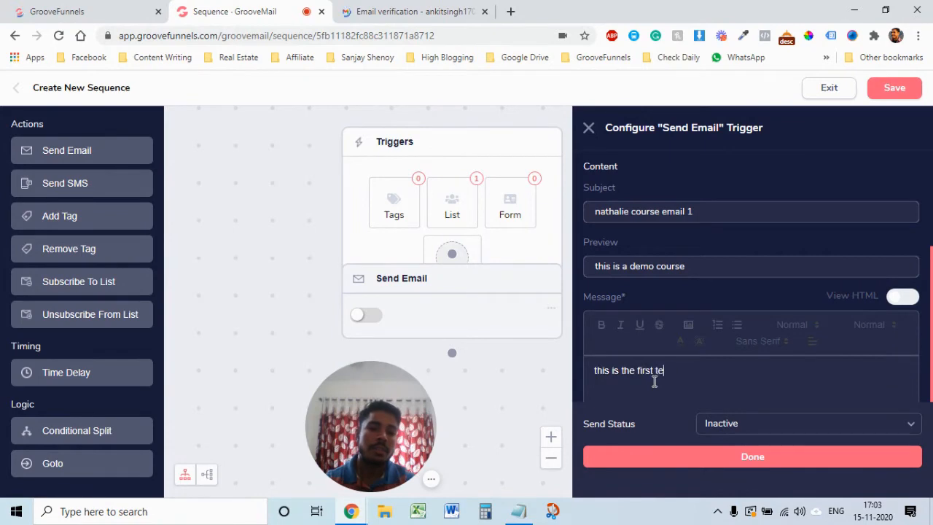
text(mai)
key(BackSpace)
key(BackSpace)
text(email)
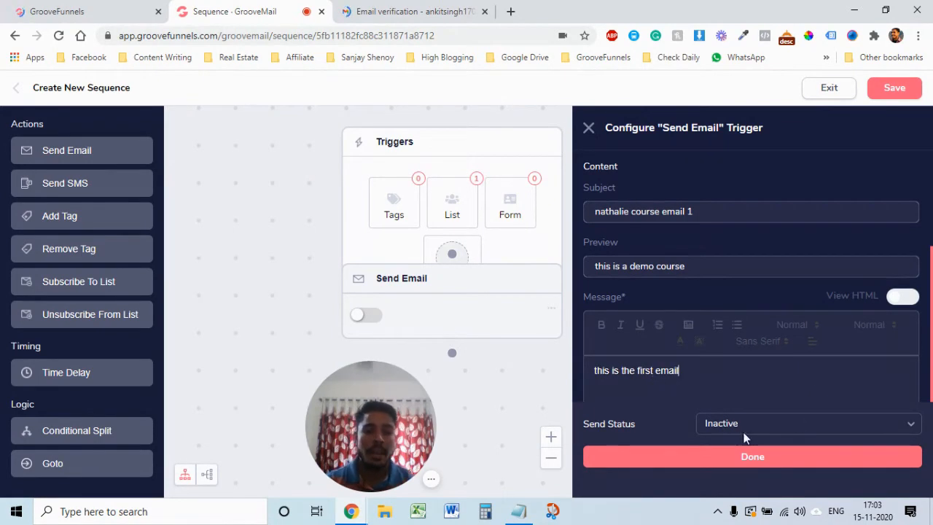
Step: Set the email step Active with the Groovemail server gateway and the account's sender, and save
click(799, 423)
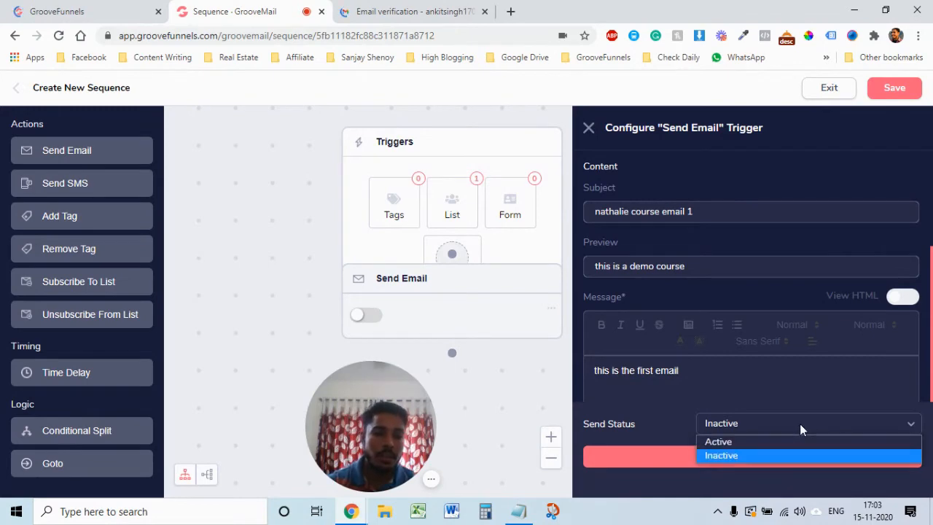
click(786, 443)
scroll(727, 301, up, 3)
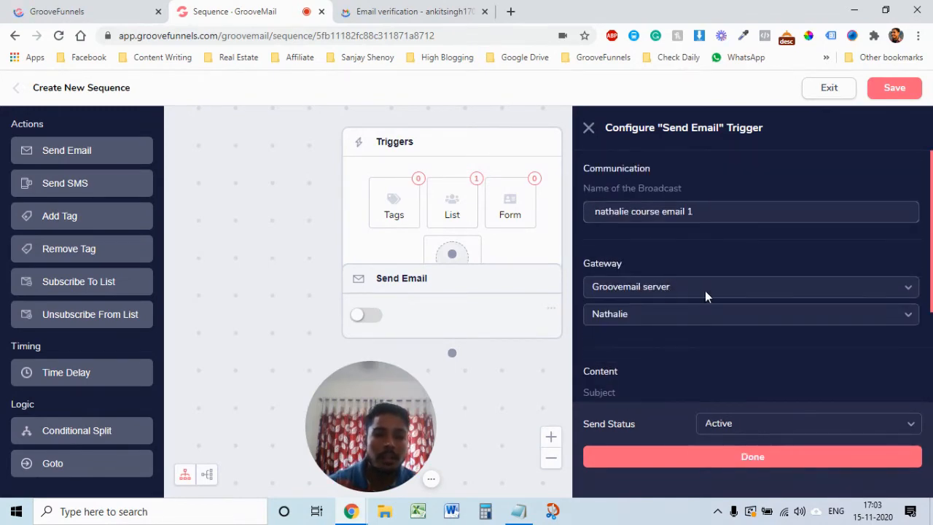
click(749, 291)
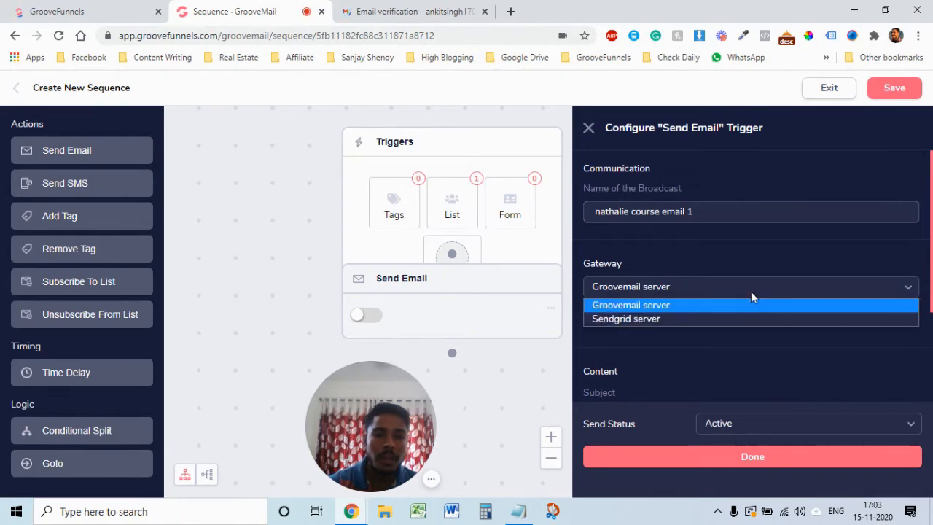
click(691, 304)
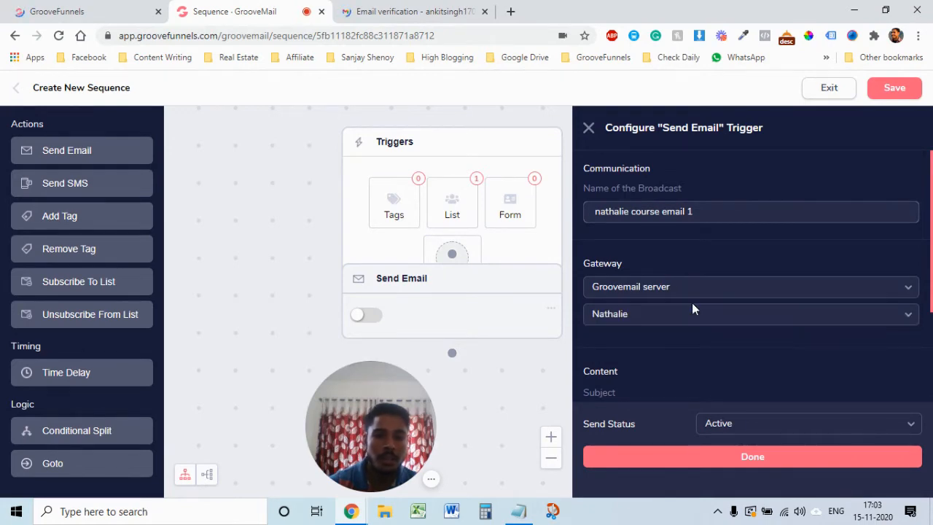
click(731, 315)
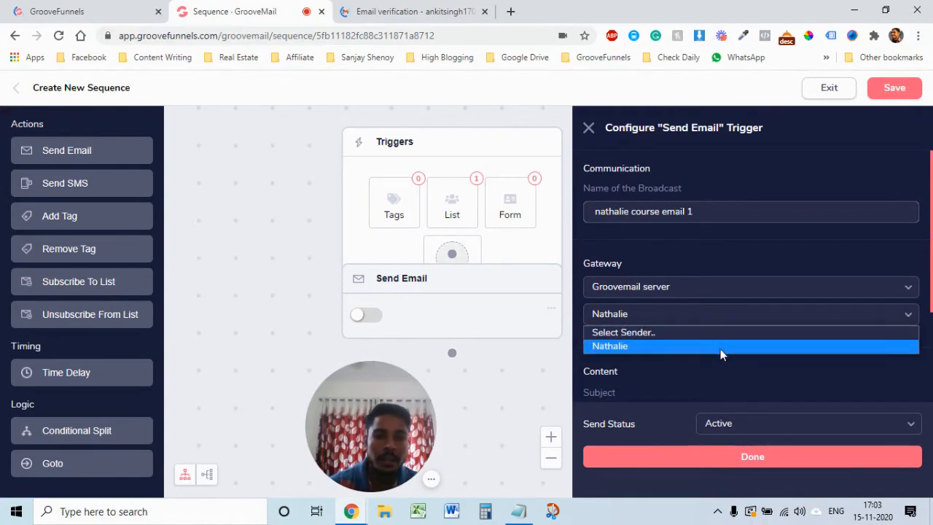
click(695, 339)
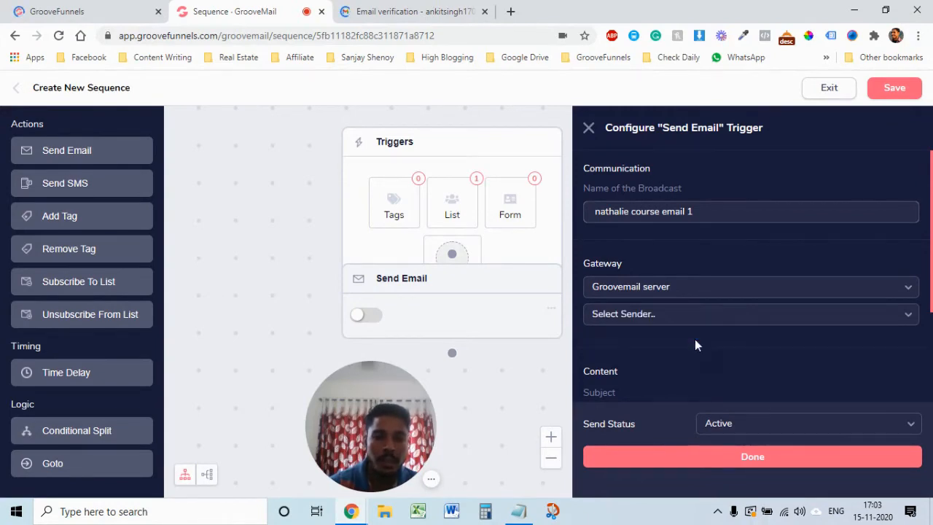
click(684, 315)
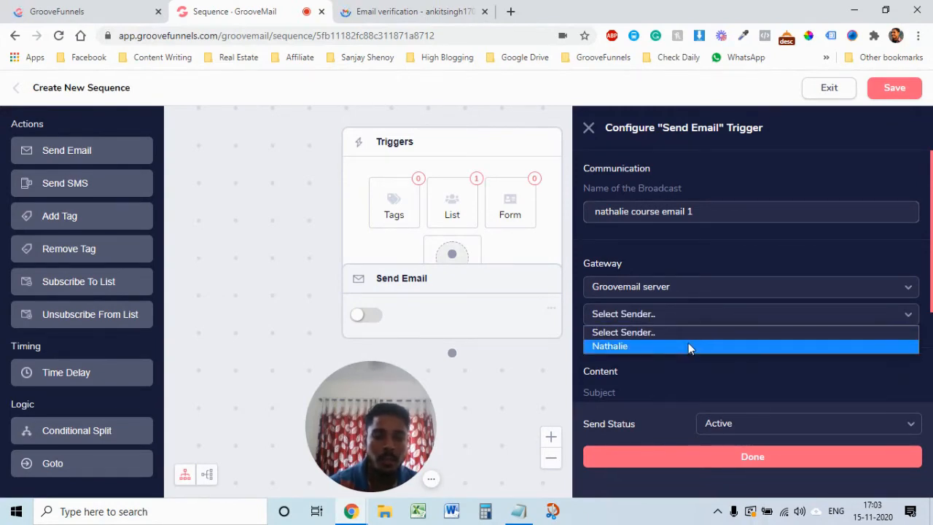
click(687, 342)
scroll(816, 351, down, 2)
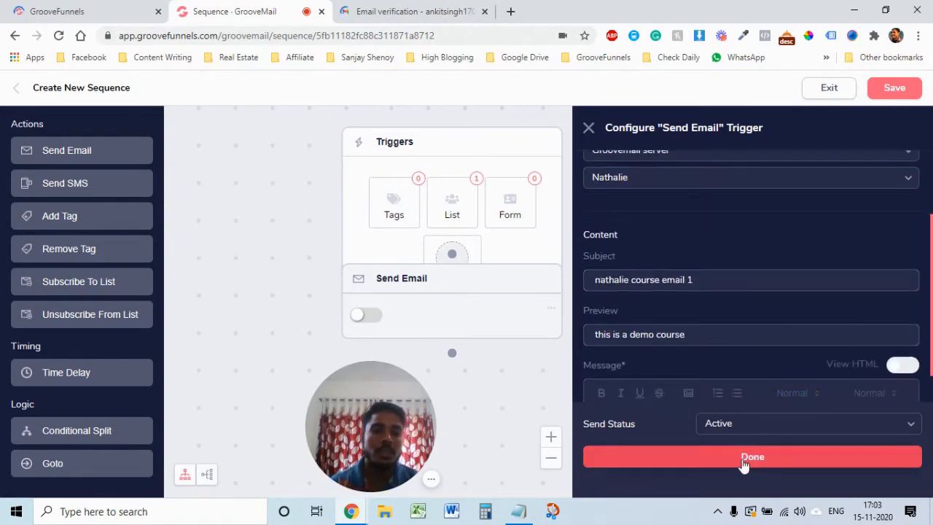
click(761, 459)
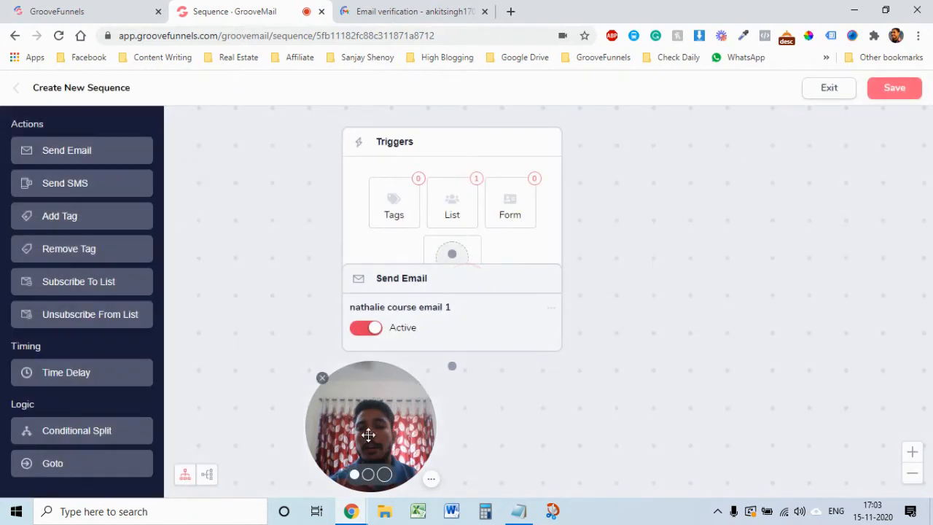
Step: Pan the canvas to view the saved, Active first Send Email step
drag(417, 390, 908, 390)
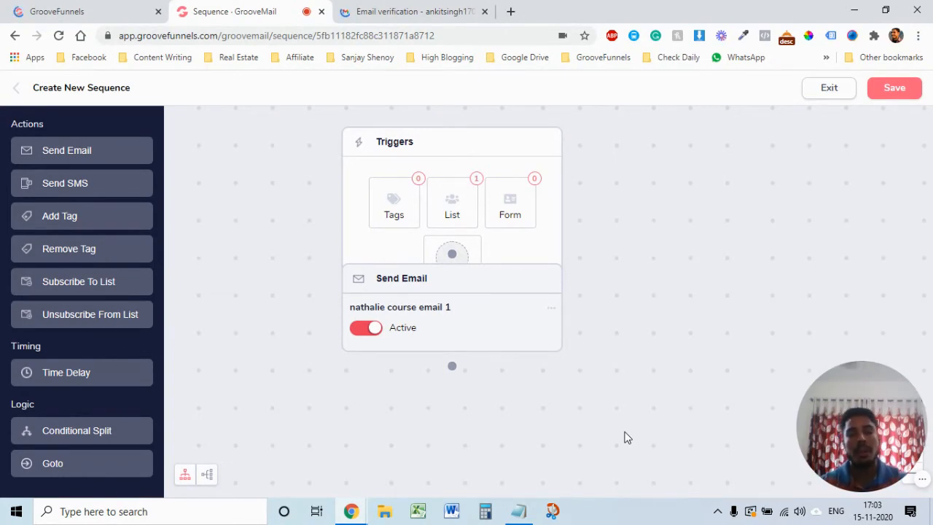
Step: Insert a 'Wait a number of days/hours' delay of 1 day, 0 hours after the first email
click(61, 369)
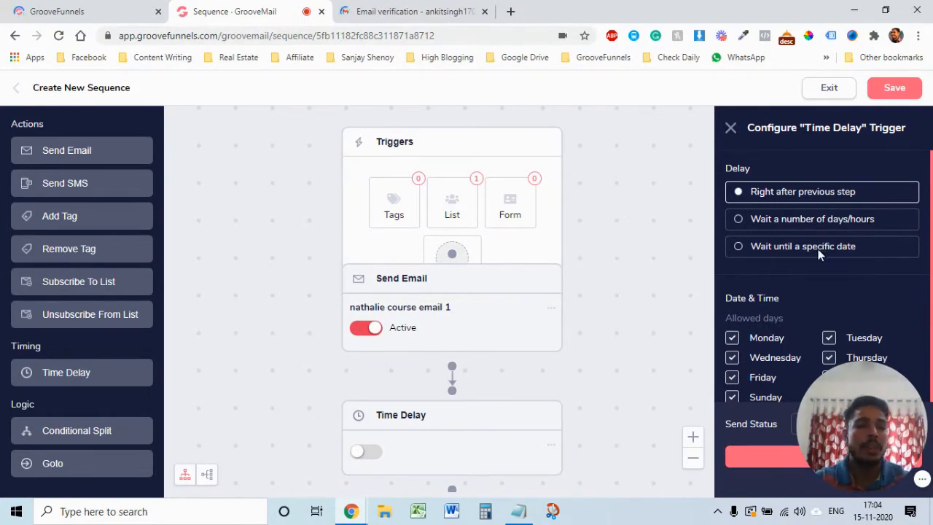
click(739, 221)
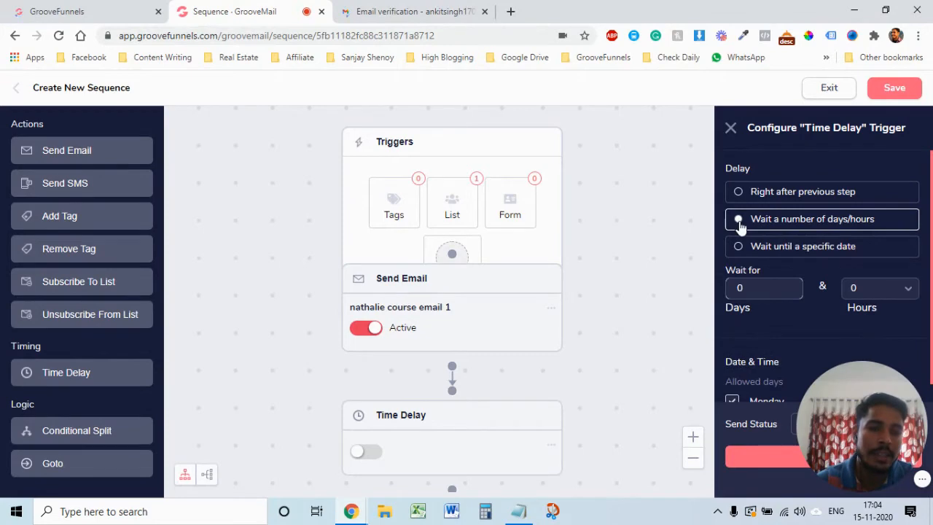
click(787, 289)
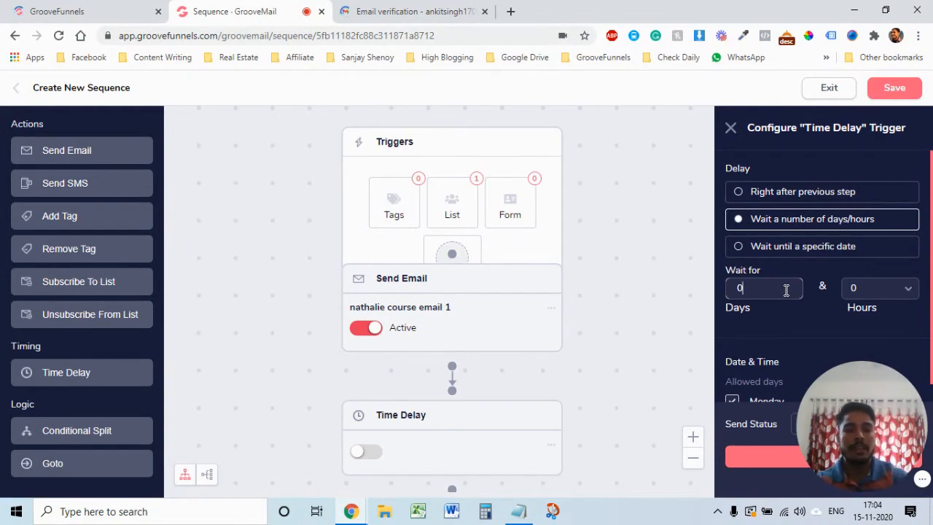
key(BackSpace)
text(1)
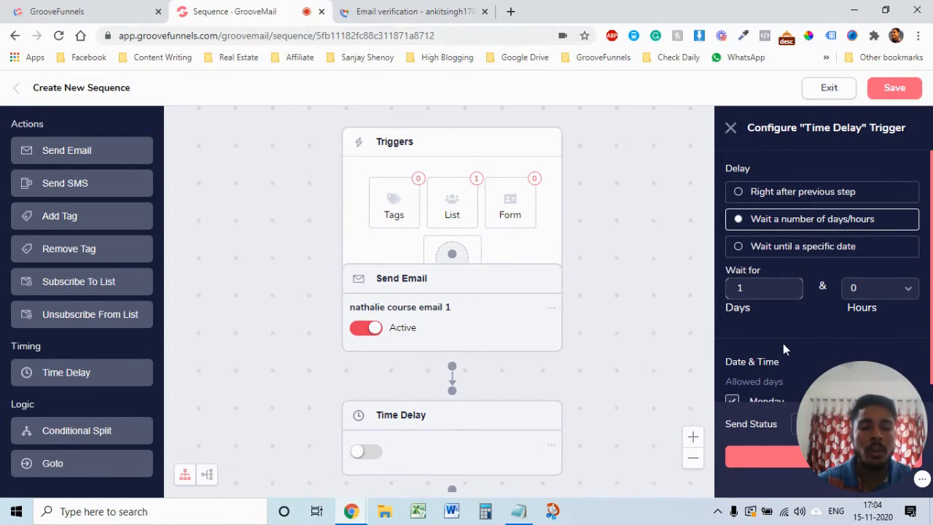
scroll(783, 346, down, 1)
scroll(783, 343, down, 1)
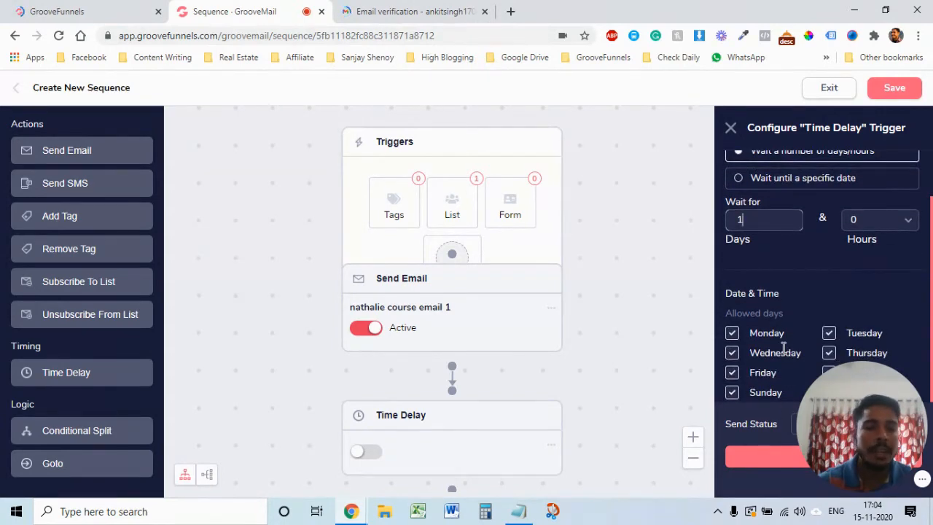
scroll(780, 344, down, 2)
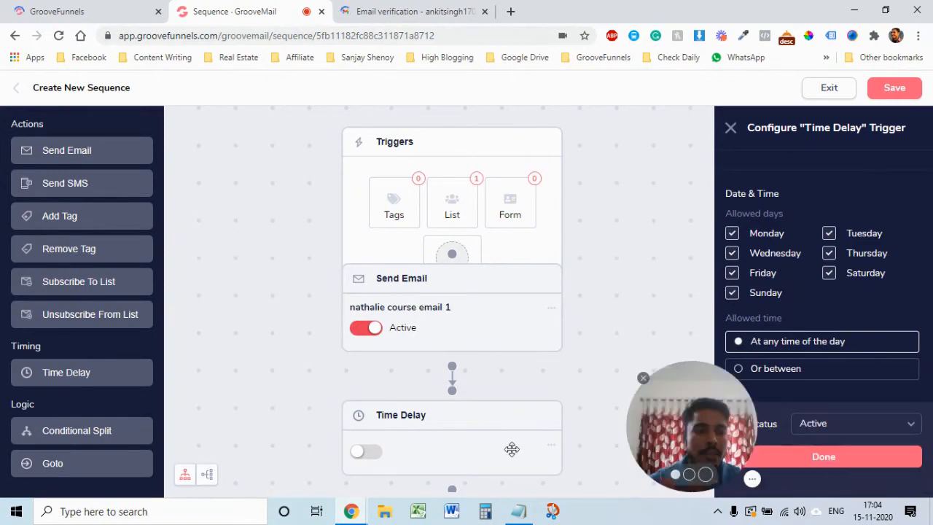
click(845, 460)
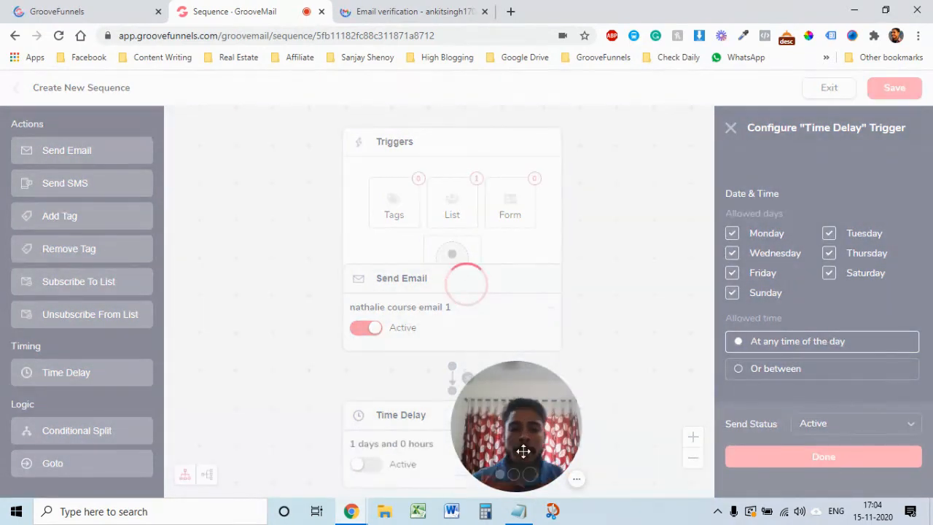
drag(524, 448, 60, 446)
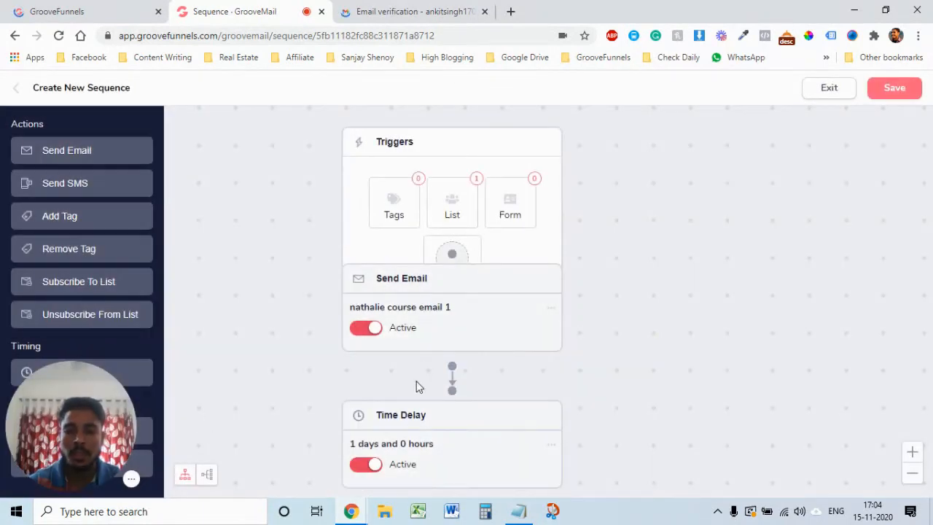
Step: Add a second Send Email step after the delay, naming it with the user's name plus 'email 2'
scroll(510, 382, down, 2)
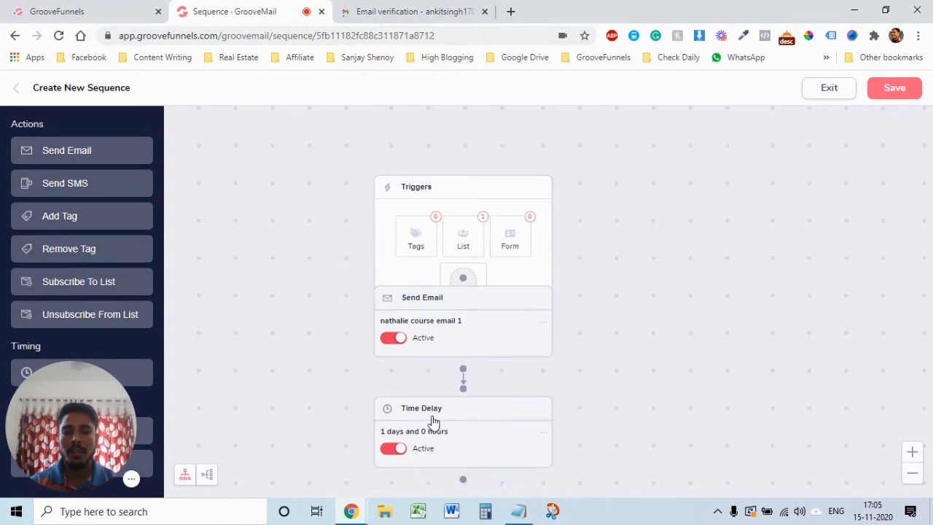
scroll(609, 370, down, 1)
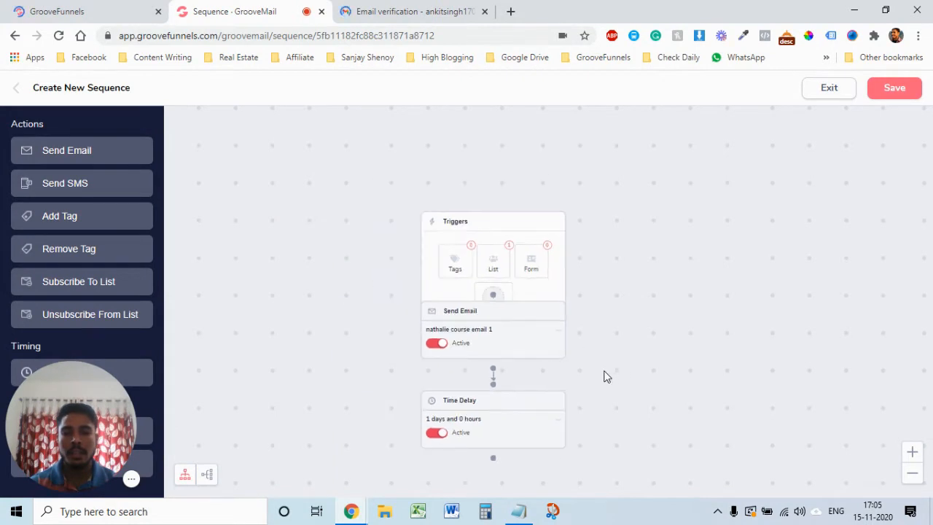
scroll(591, 365, up, 1)
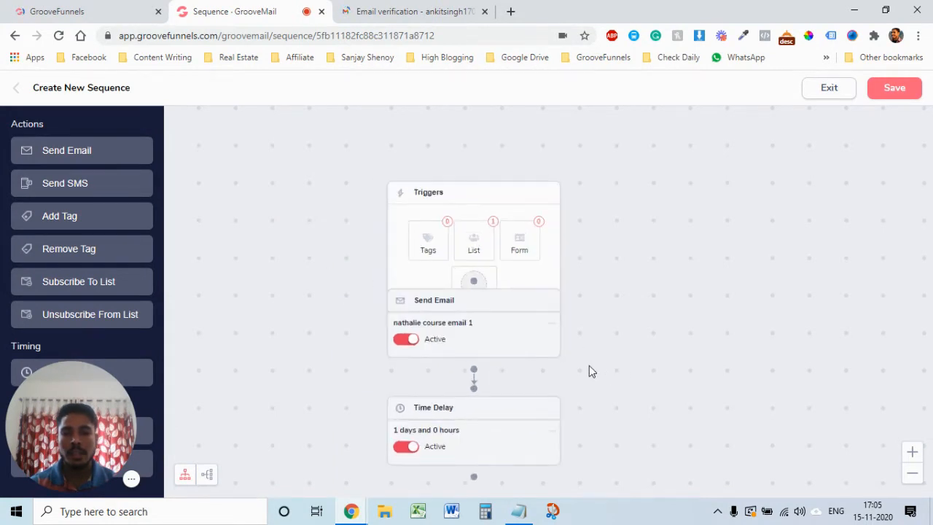
drag(589, 365, 597, 182)
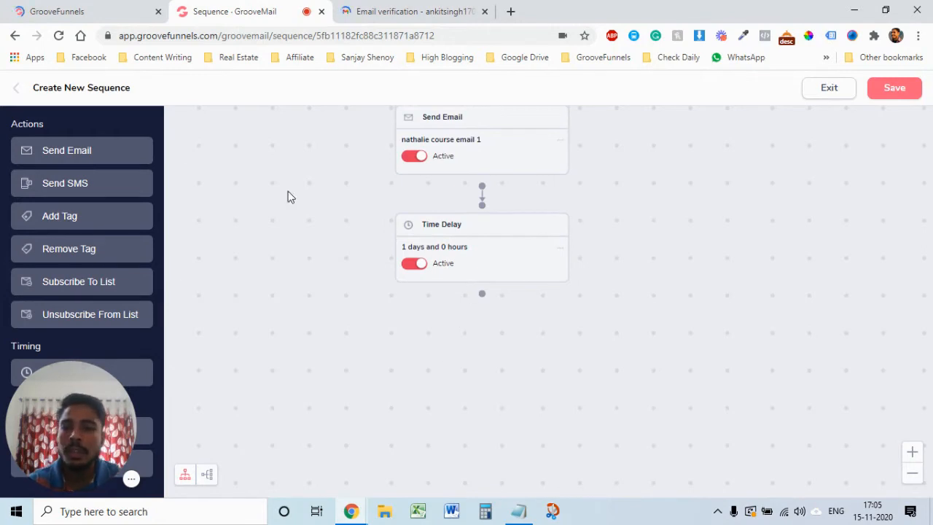
click(55, 153)
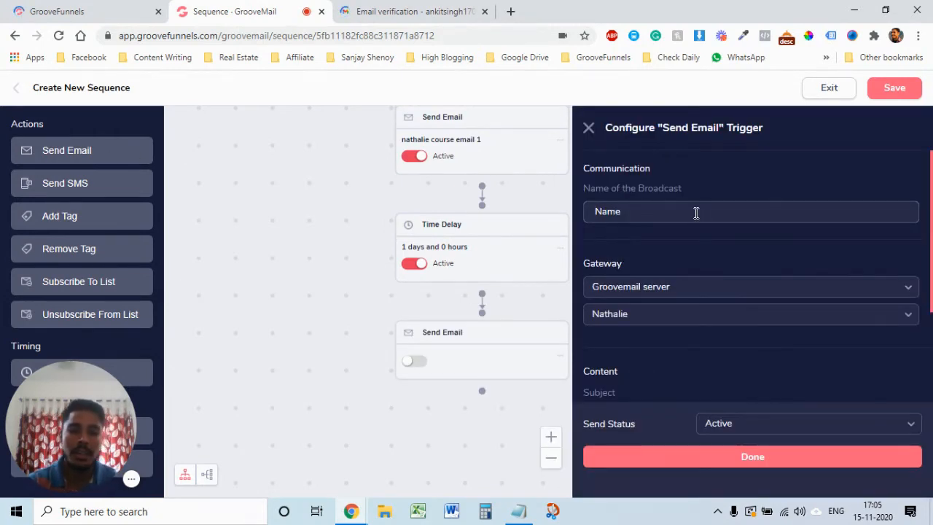
click(696, 213)
text(Nathalie m)
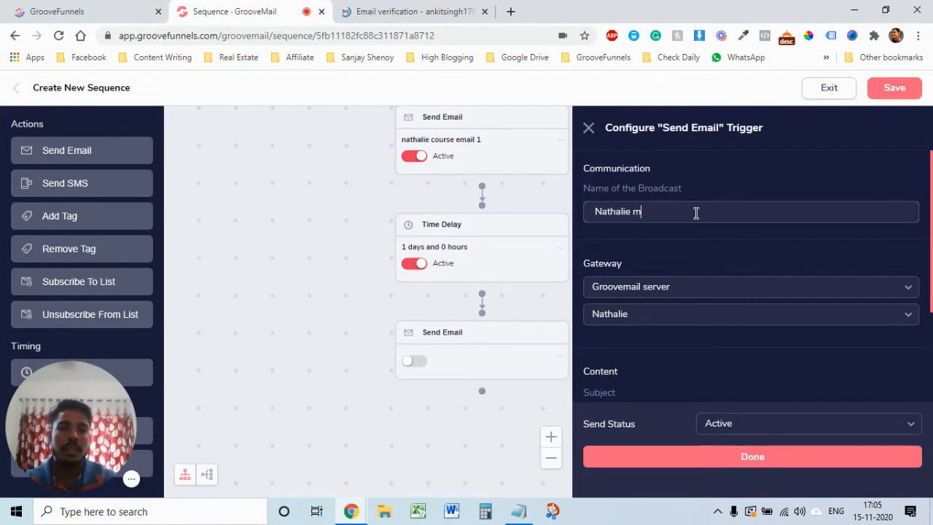
key(BackSpace)
text(email 2)
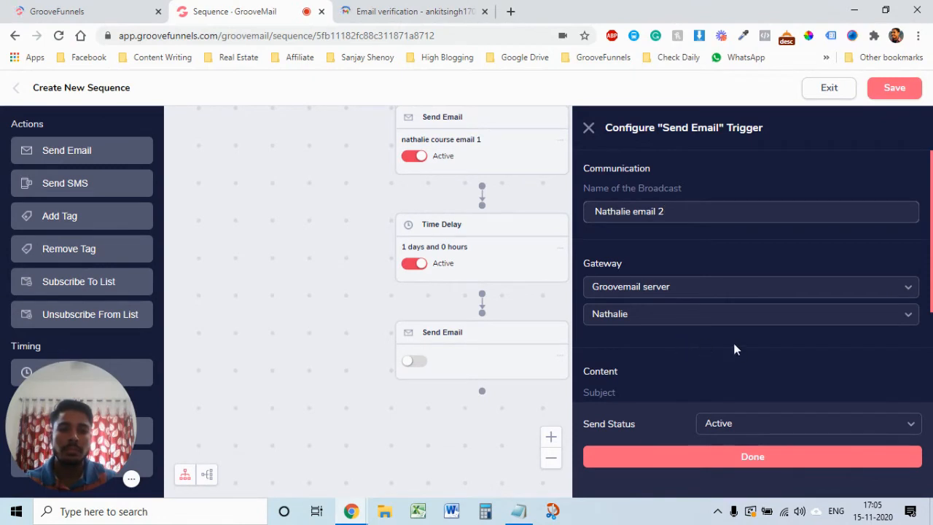
scroll(720, 353, down, 1)
scroll(714, 211, up, 1)
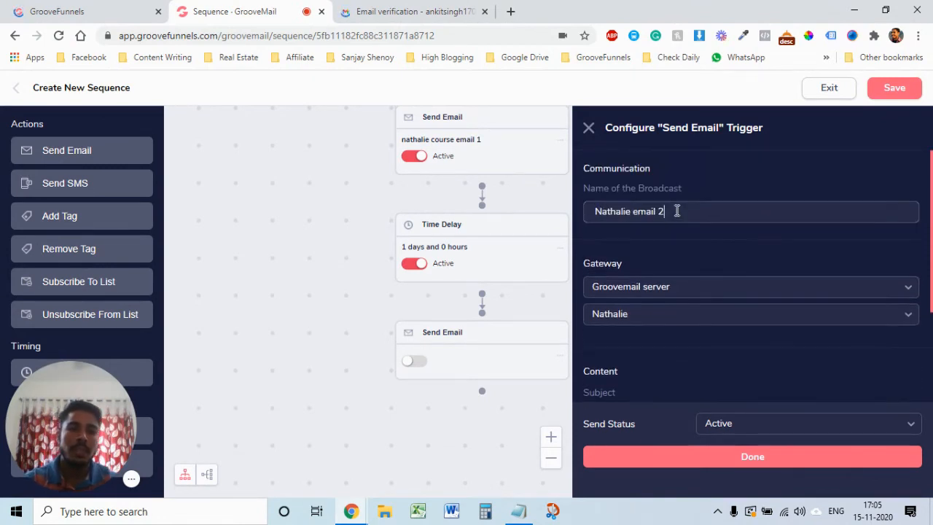
Step: Copy that broadcast name into the subject, preview and message fields, and save the step
triple_click(677, 211)
key(ctrl+c)
scroll(720, 295, down, 2)
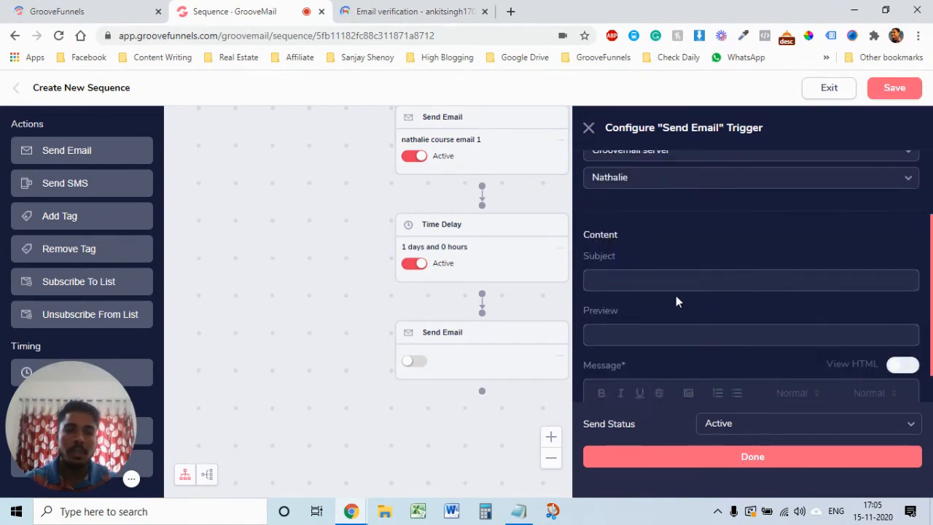
click(666, 283)
key(ctrl+v)
click(662, 331)
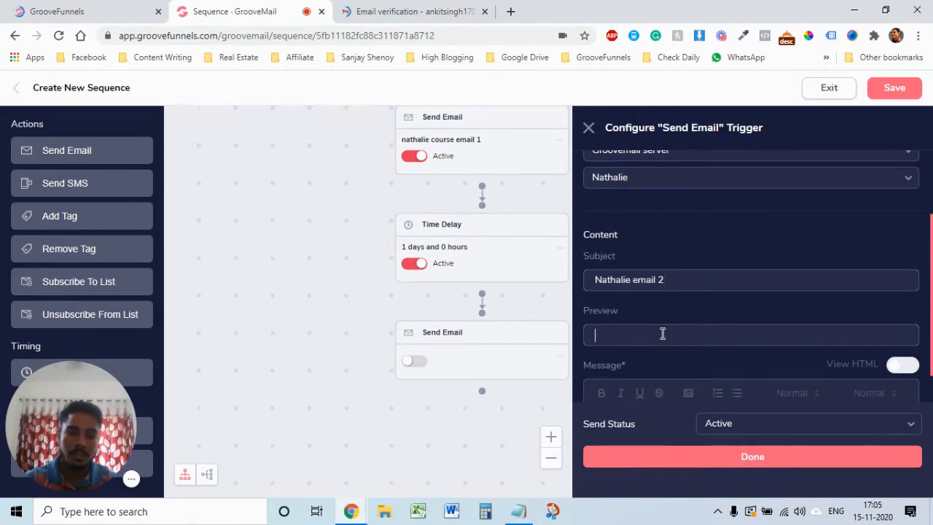
key(ctrl+v)
scroll(682, 314, down, 3)
click(658, 272)
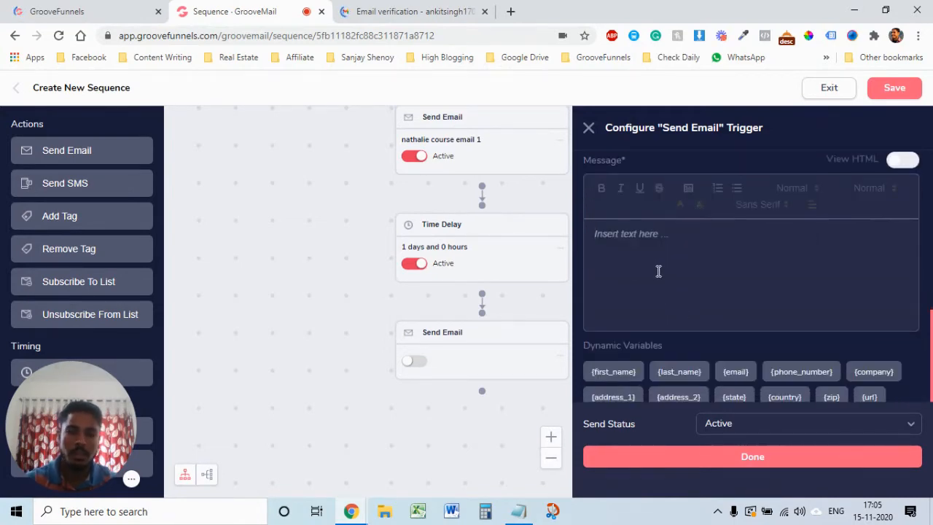
key(ctrl+v)
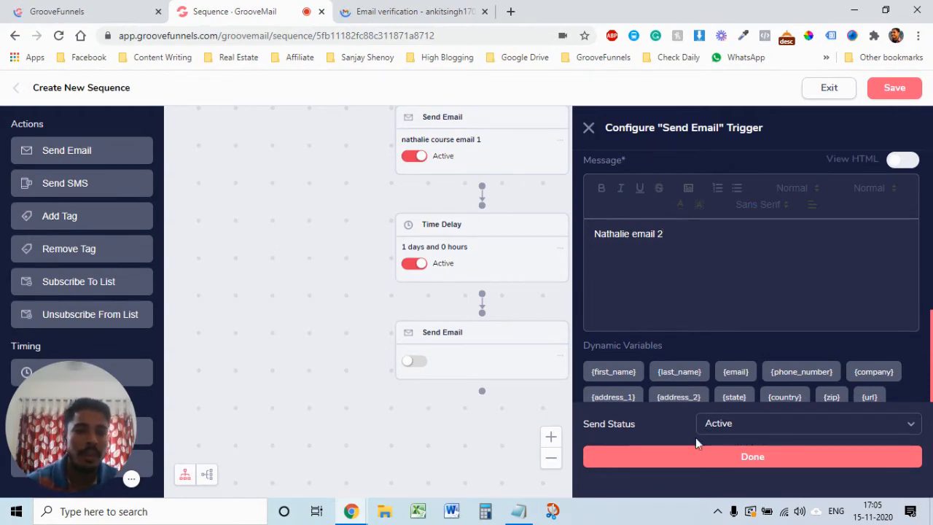
click(776, 462)
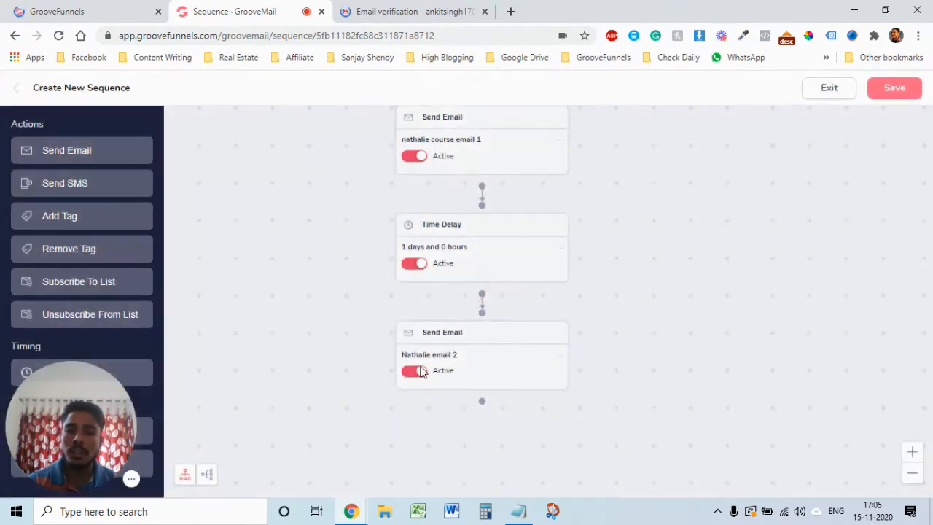
Step: Drag in a Time Delay after the second email, keeping 1 day and 0 hours
drag(83, 402, 265, 250)
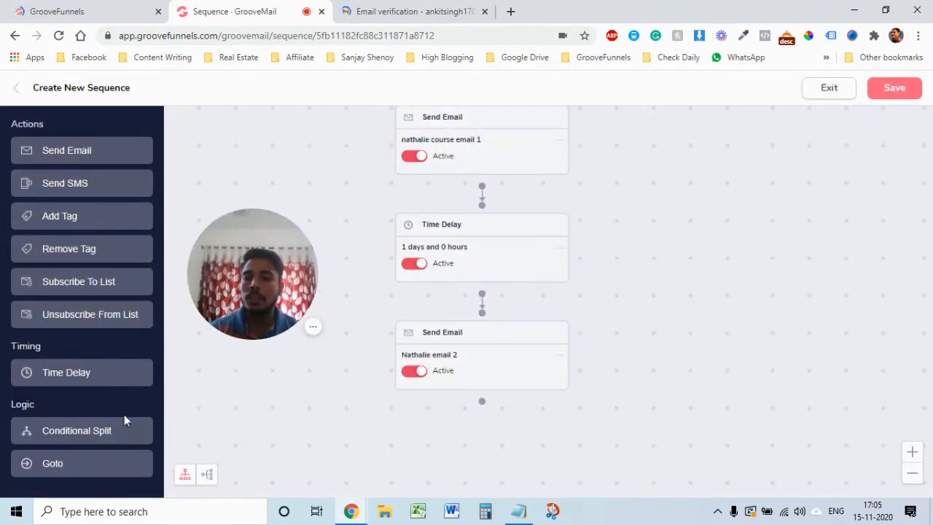
drag(65, 379, 506, 443)
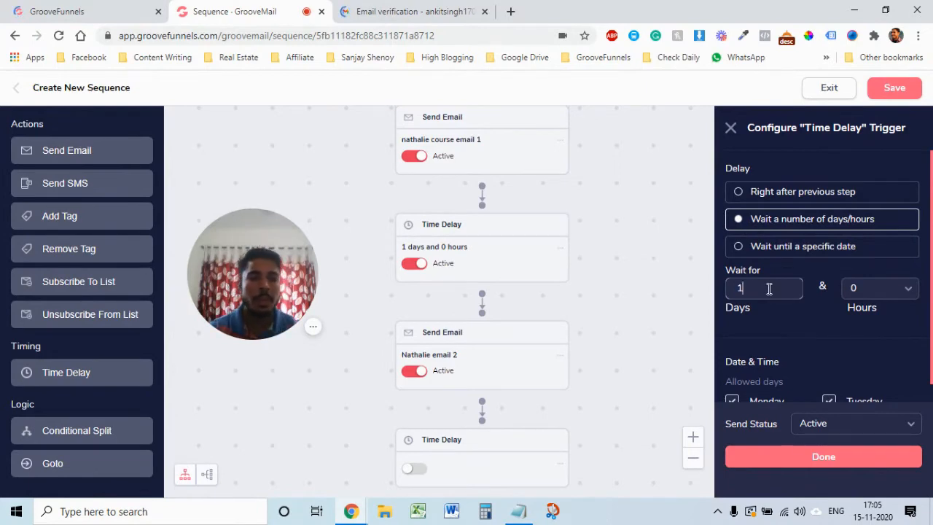
scroll(834, 355, down, 2)
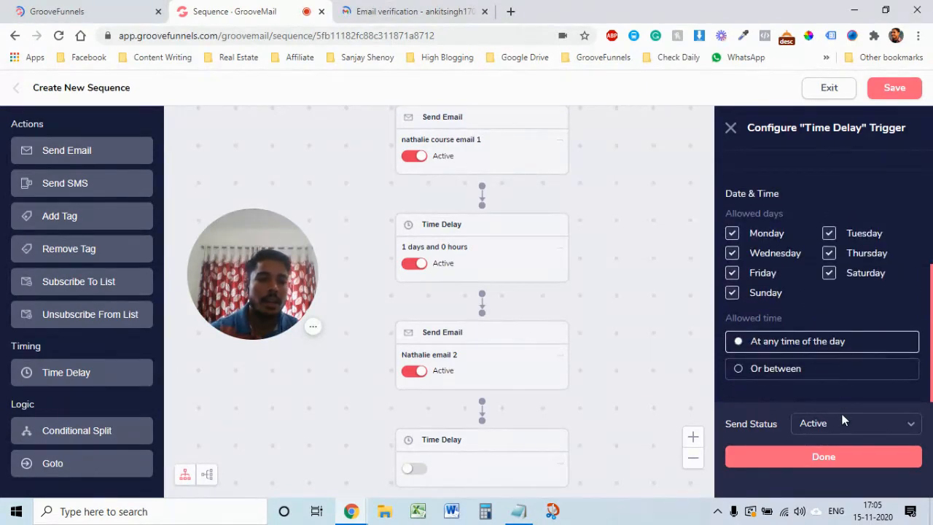
click(836, 454)
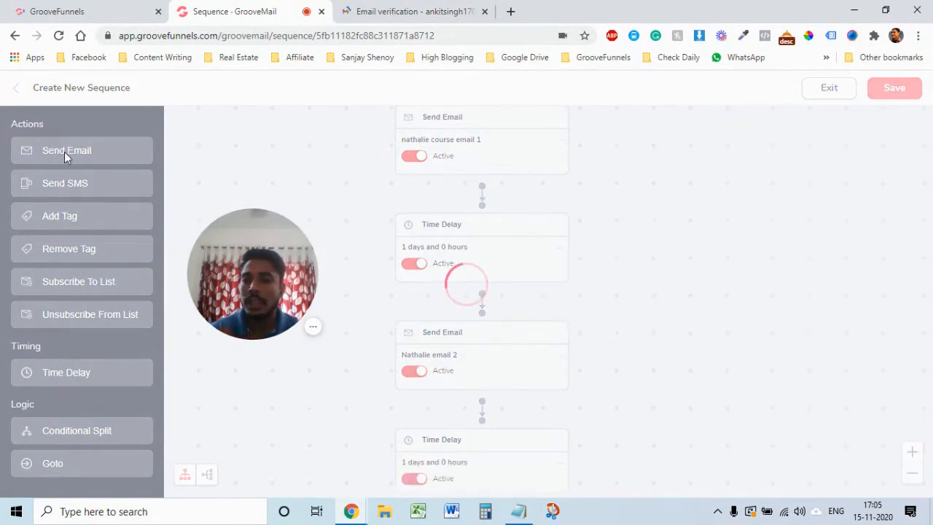
drag(654, 383, 674, 394)
drag(648, 242, 637, 109)
drag(641, 373, 641, 284)
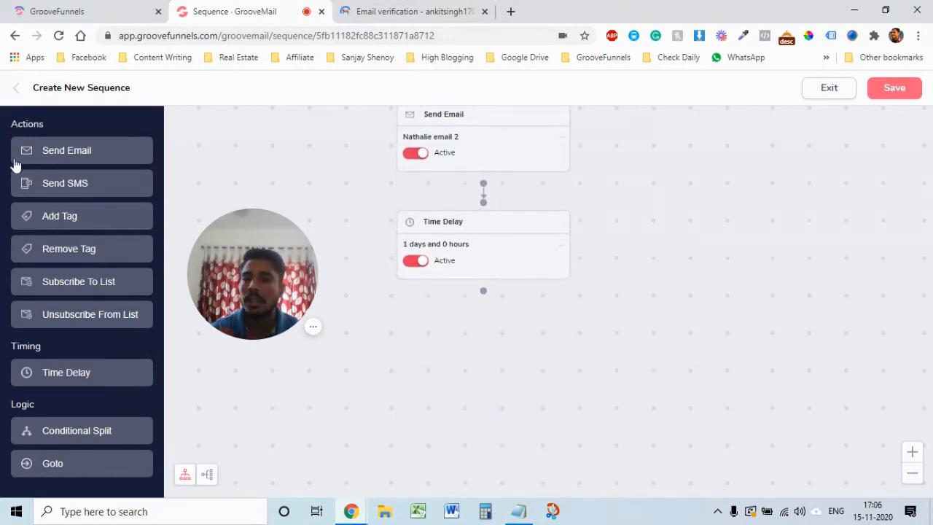
Step: Add a third email step named with the user's name plus 'Email 3', reusing it as subject and message
click(66, 154)
click(677, 207)
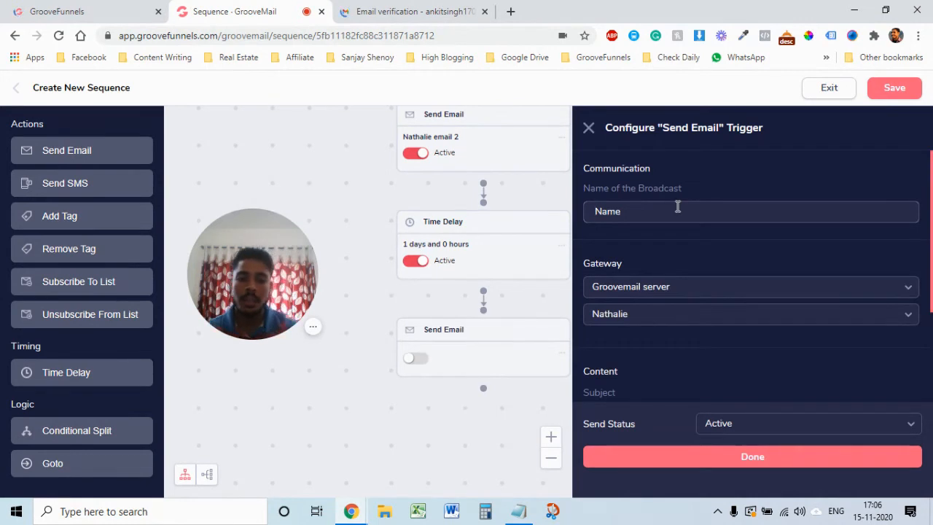
text(N)
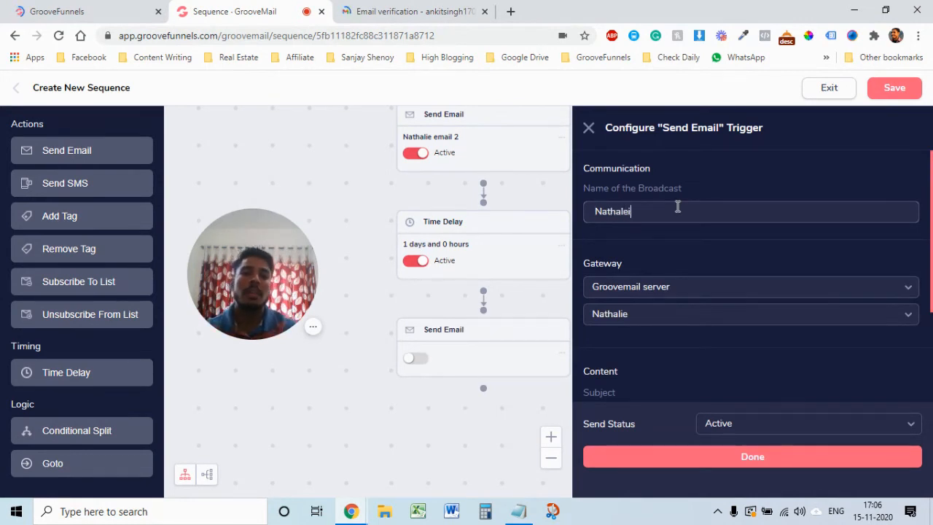
text(athalie Ema)
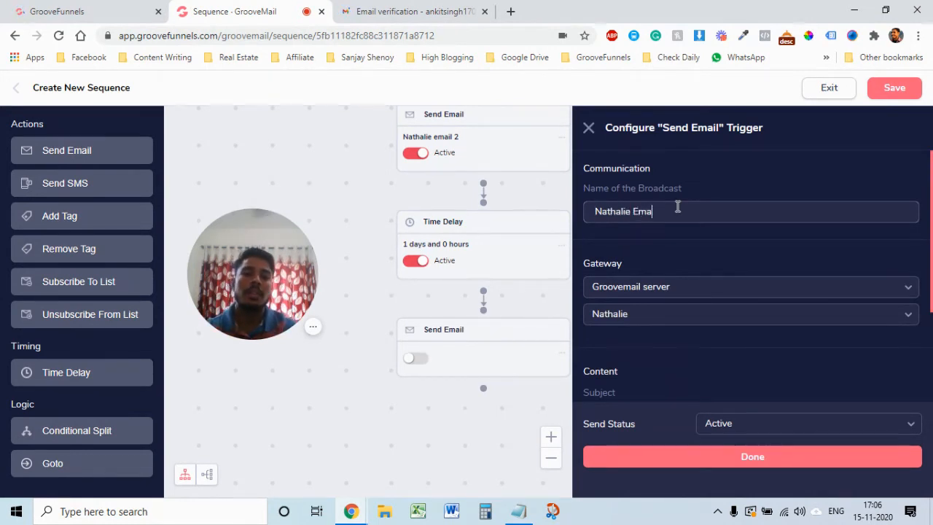
text(il 3)
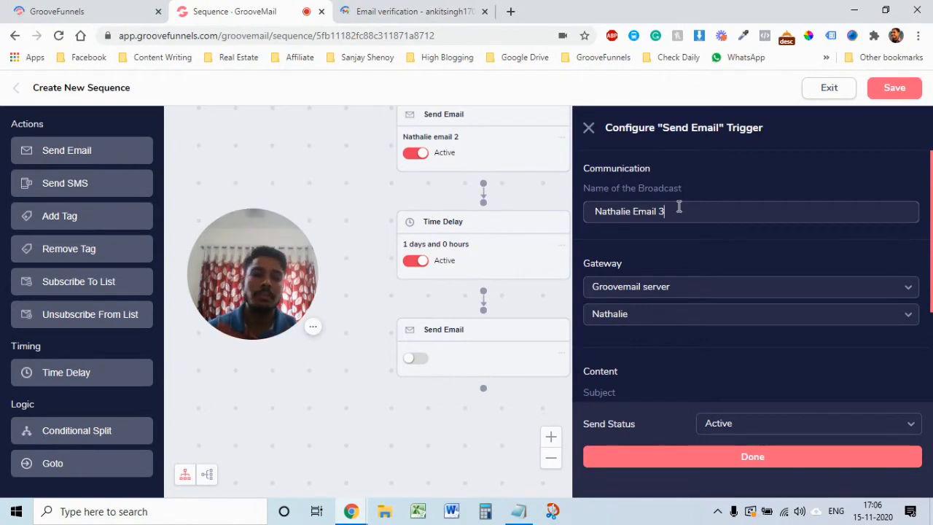
key(ctrl+a)
key(ctrl+c)
scroll(650, 370, down, 2)
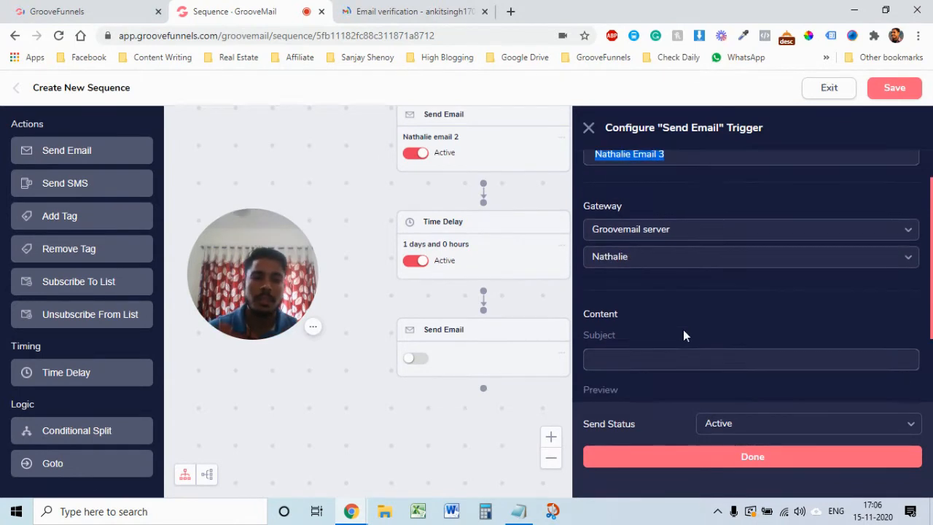
click(639, 280)
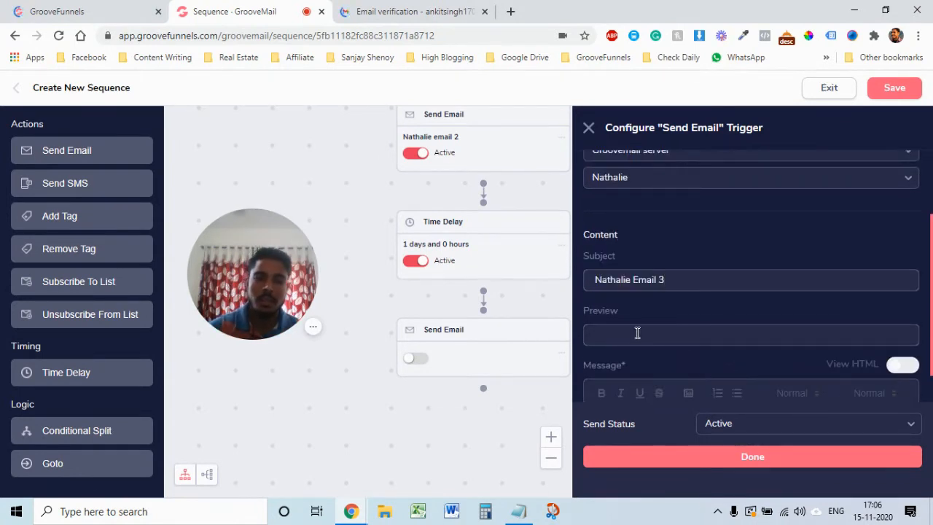
key(ctrl+v)
scroll(638, 314, down, 2)
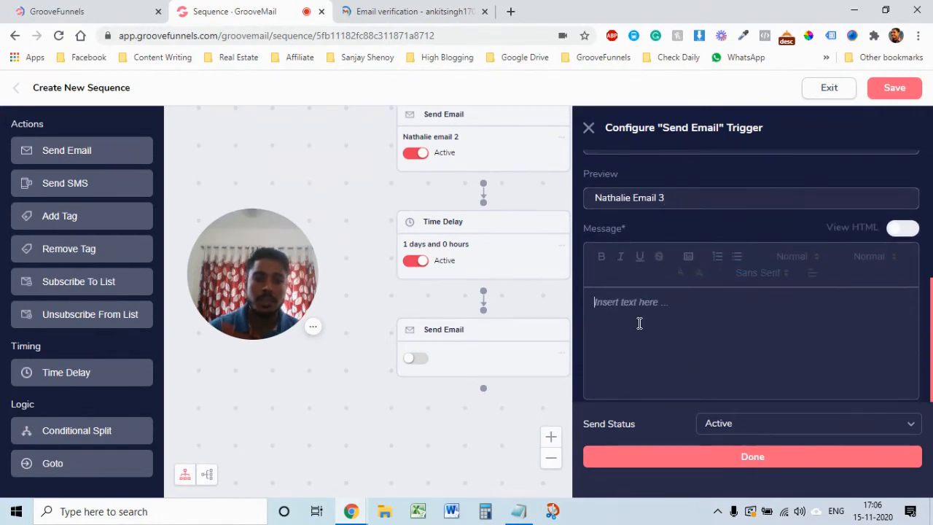
click(639, 323)
key(ctrl+v)
click(743, 456)
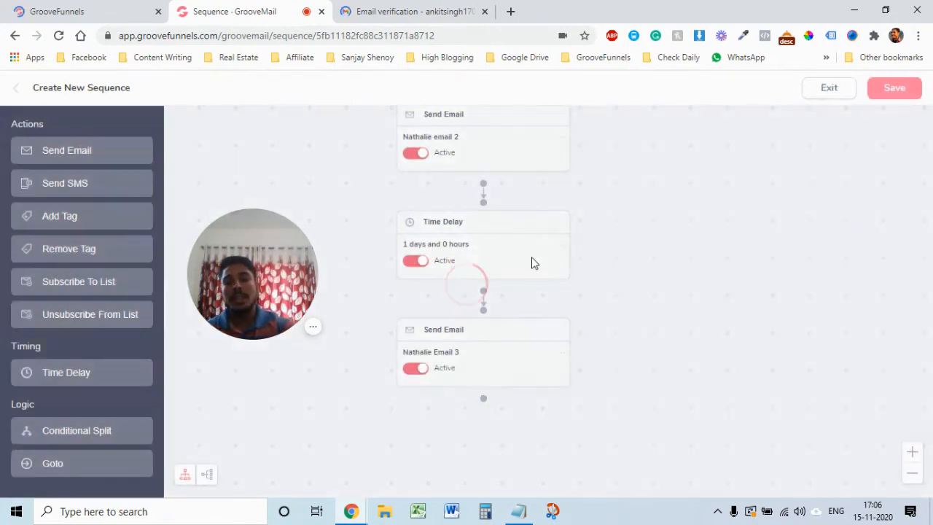
drag(648, 253, 652, 473)
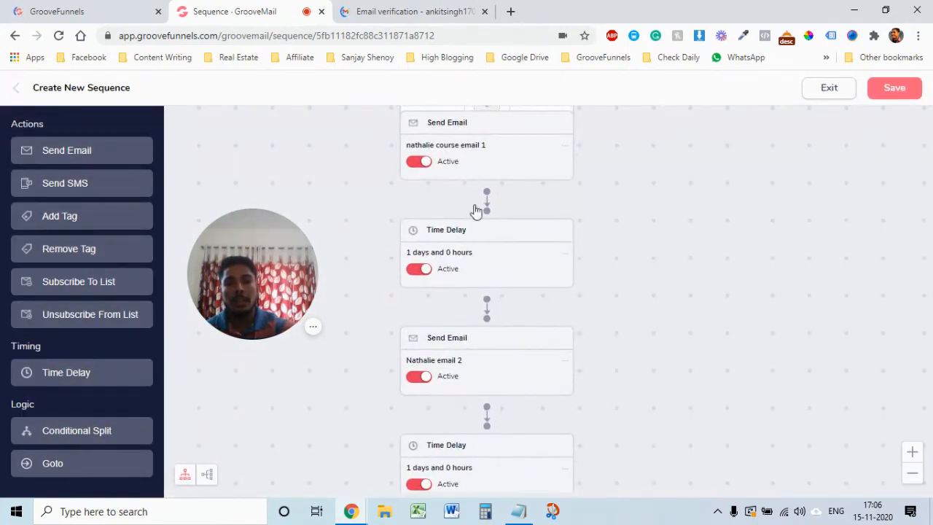
drag(653, 341, 655, 222)
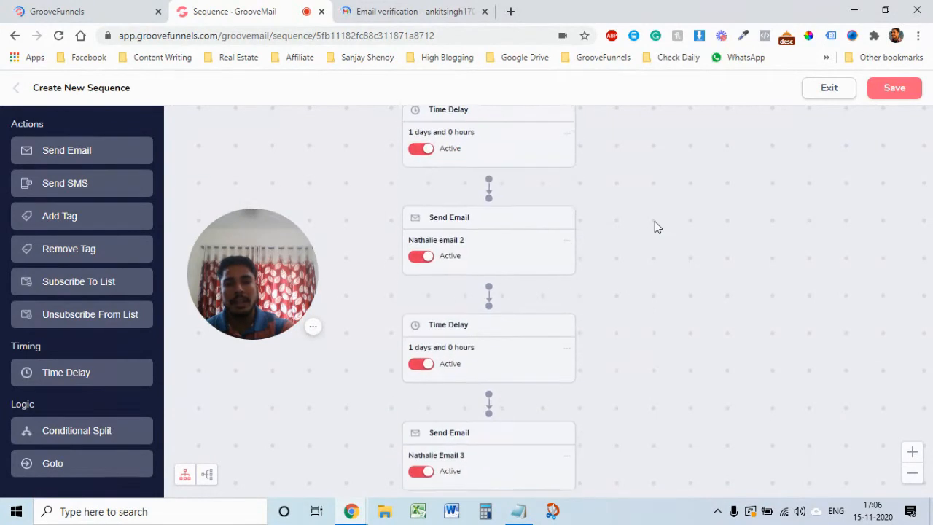
drag(682, 384, 697, 211)
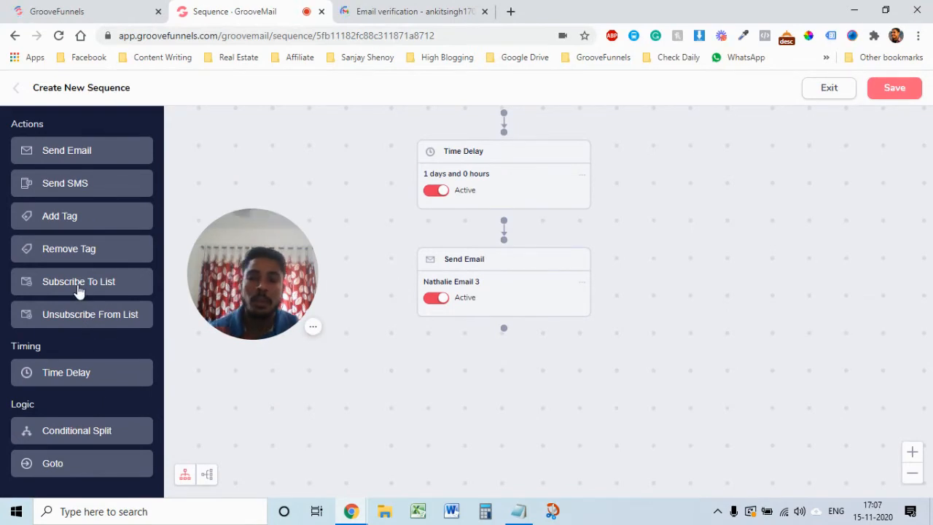
Step: Append a Subscribe To List step targeting the demo list and close its settings
click(109, 298)
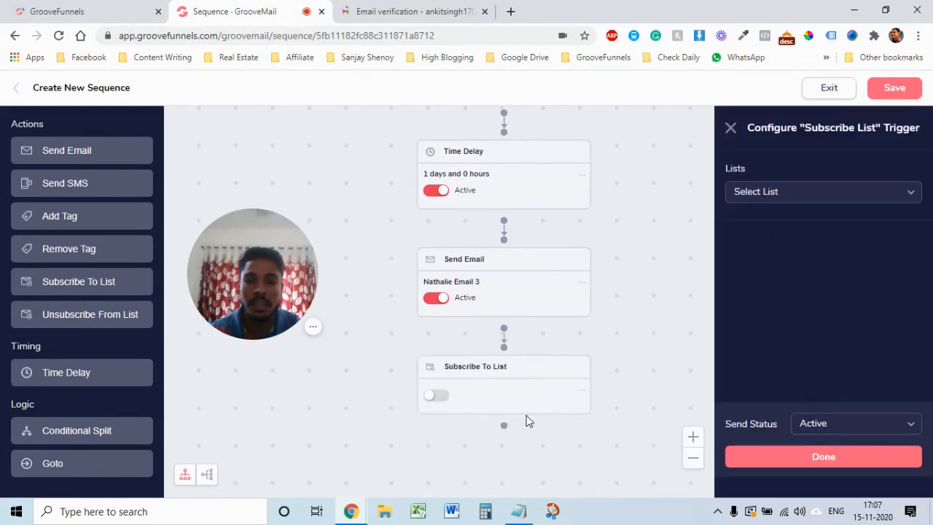
click(907, 198)
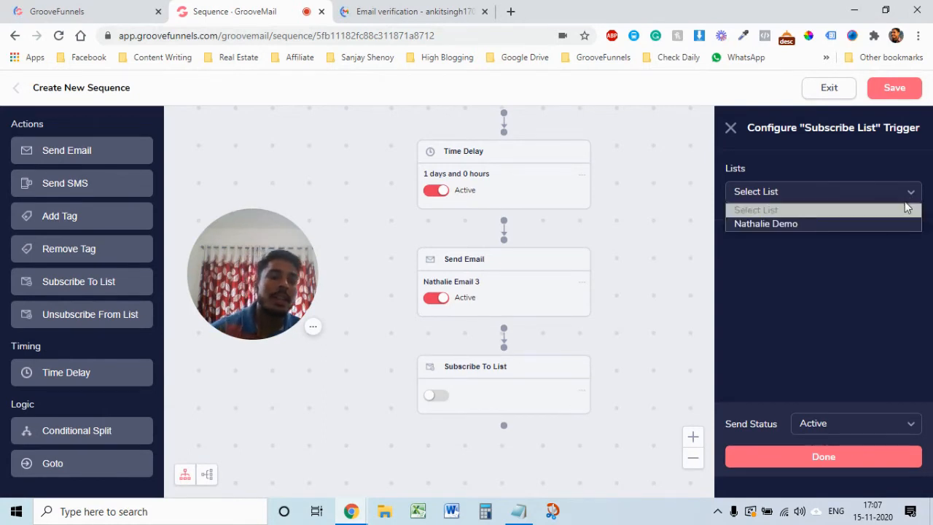
click(801, 226)
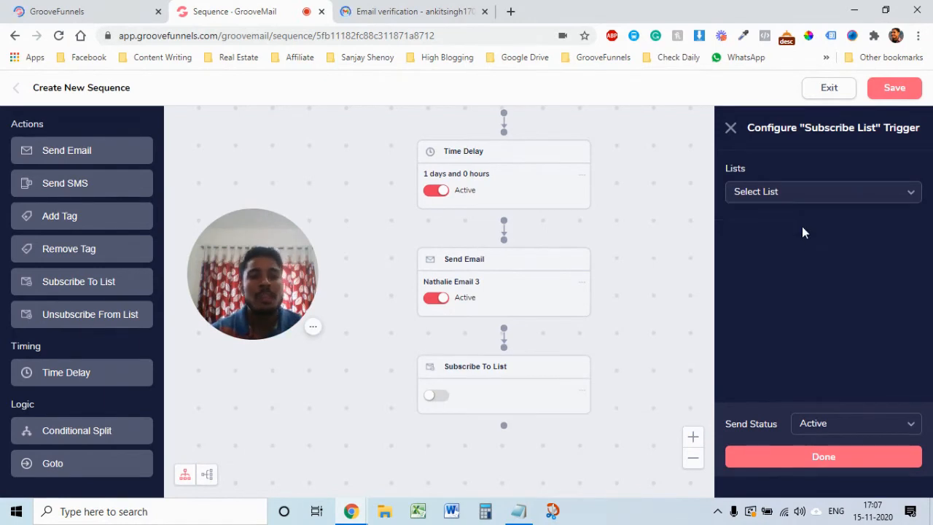
click(731, 131)
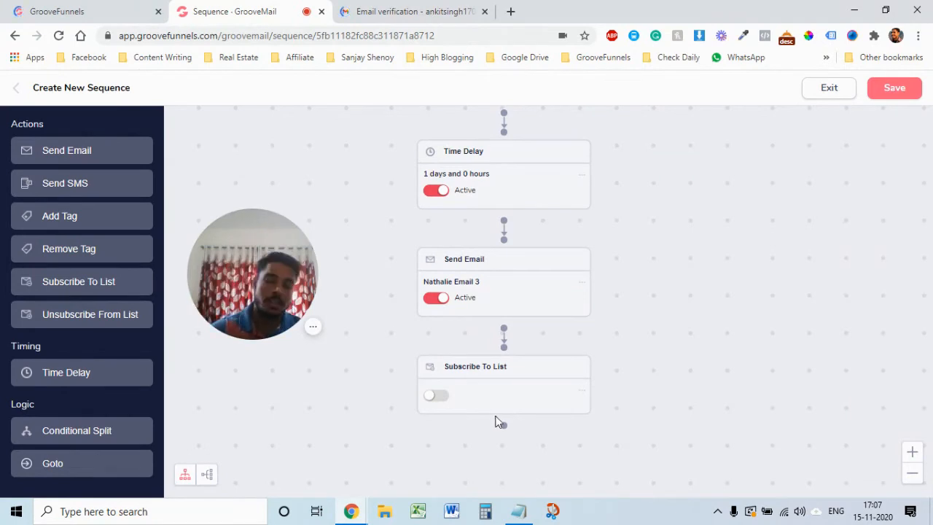
click(582, 388)
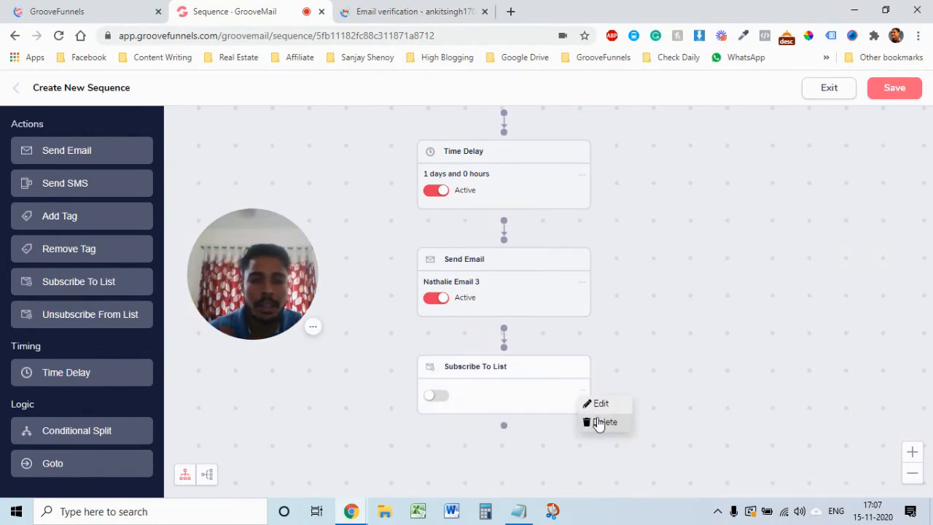
click(598, 424)
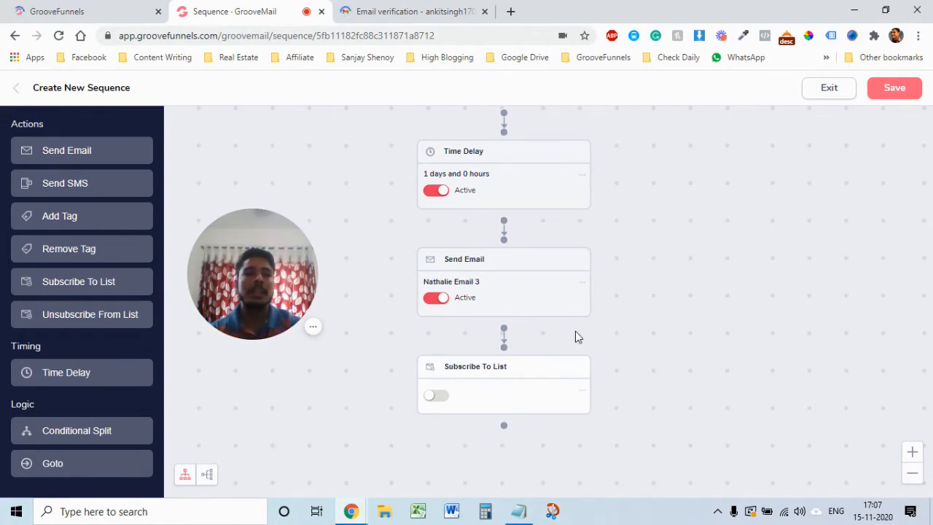
scroll(904, 231, up, 3)
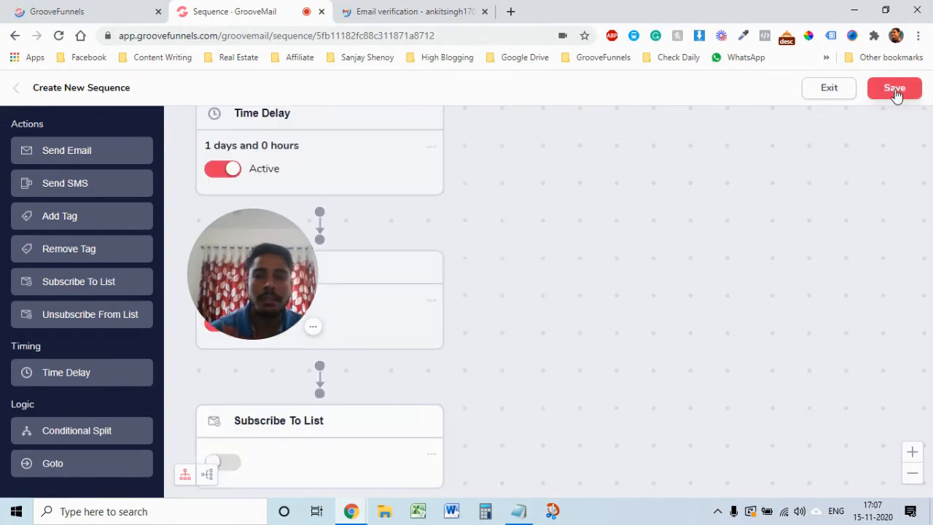
Step: Save the finished sequence so it shows Active, then go to the empty Automations page
scroll(604, 250, up, 1)
scroll(602, 258, down, 4)
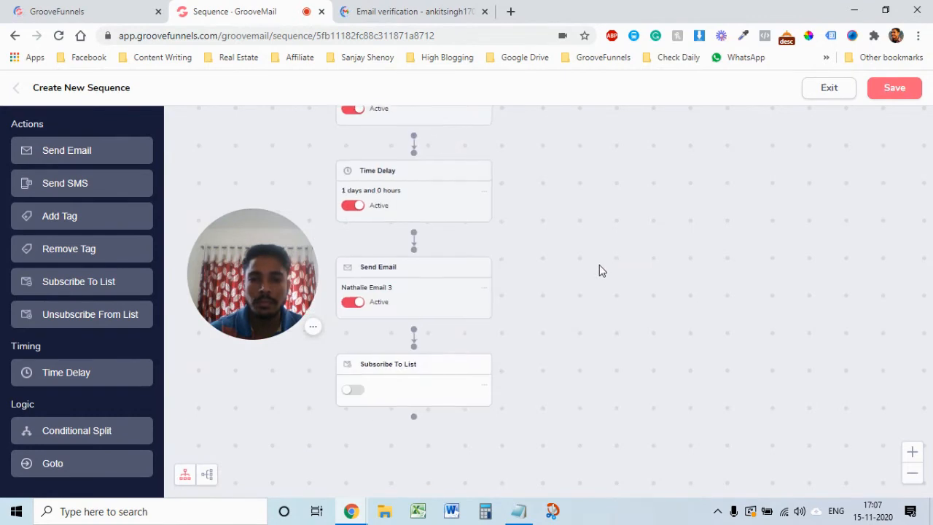
scroll(599, 271, up, 2)
click(896, 88)
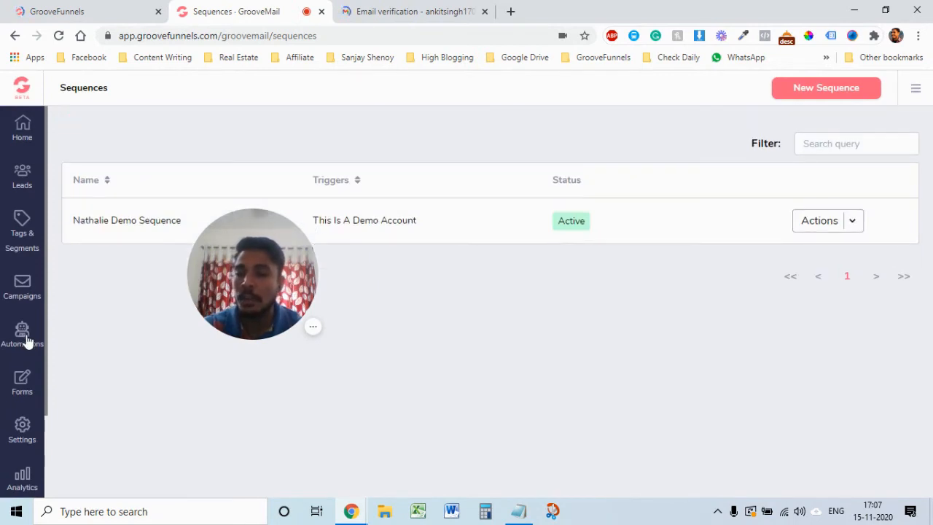
click(21, 341)
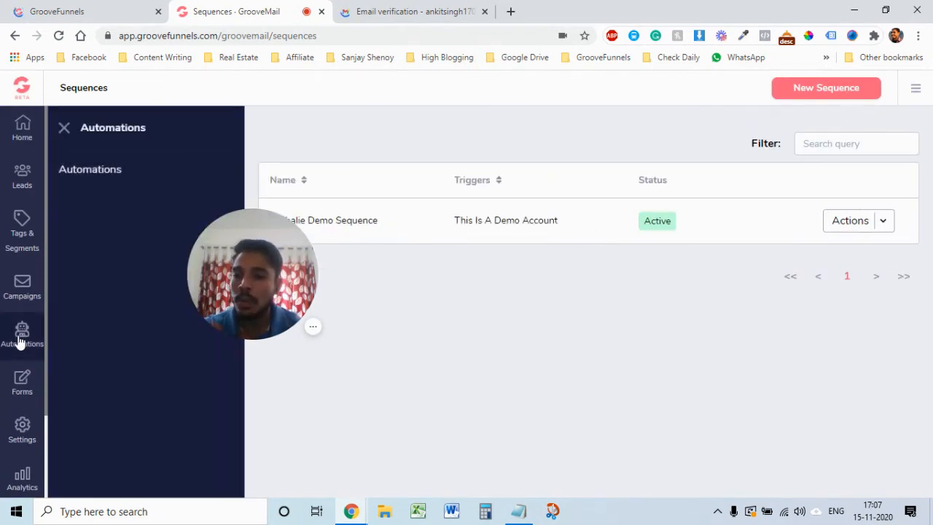
click(89, 169)
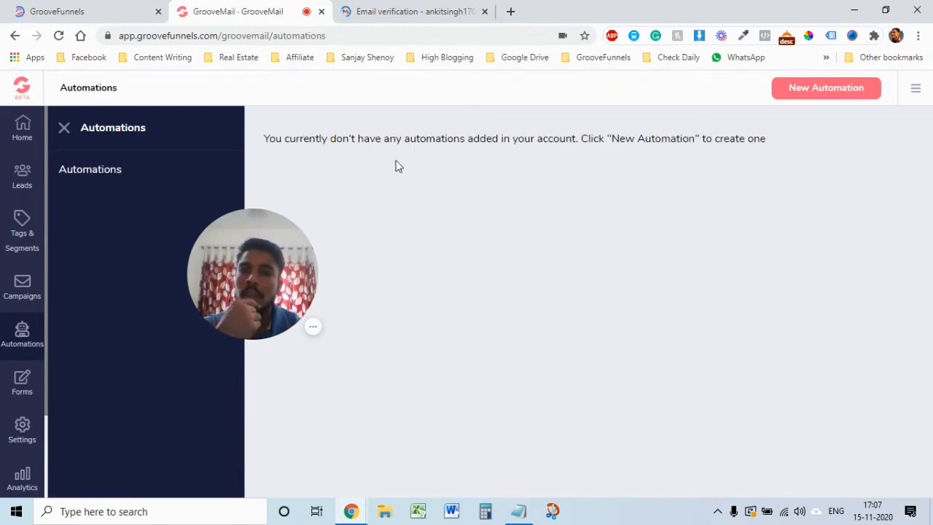
Step: Start a new automation, name it, and add the trigger Lead subscribes to the demo list
click(833, 91)
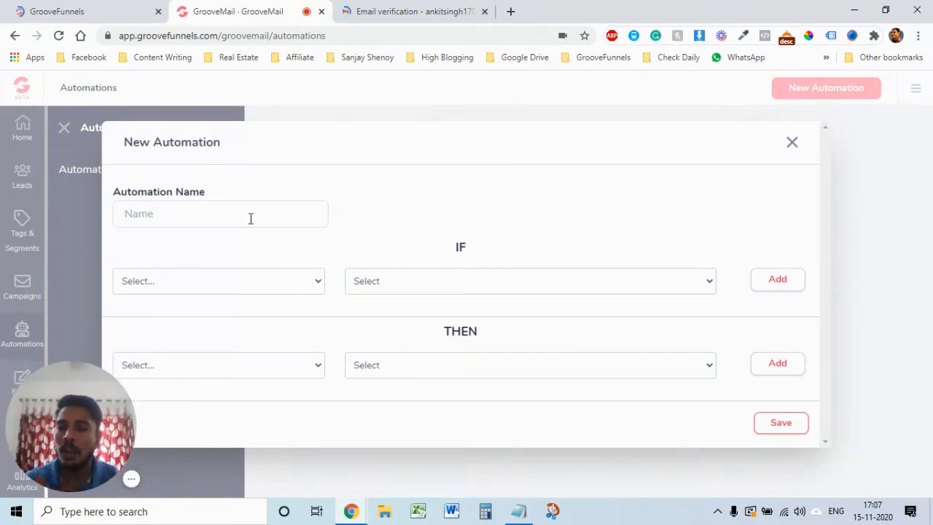
click(252, 216)
text(N)
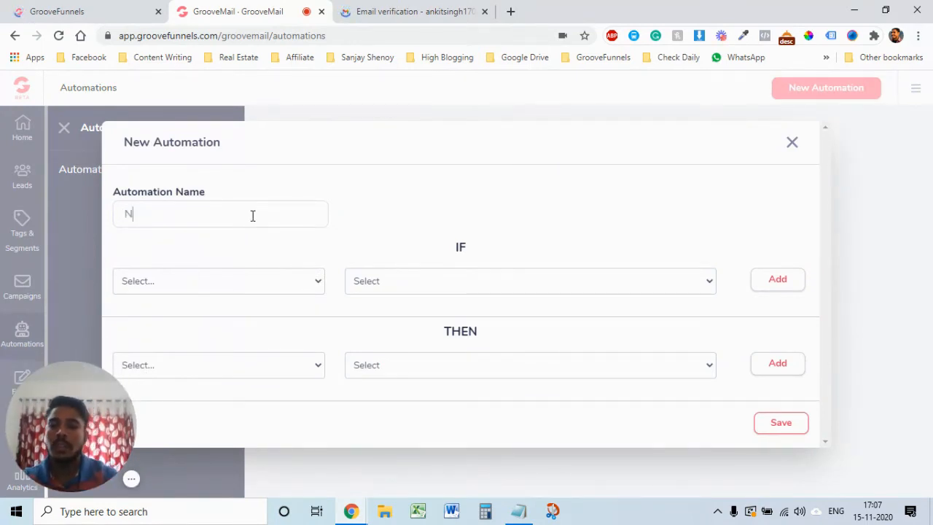
text(thali)
key(BackSpace)
key(BackSpace)
key(BackSpace)
key(BackSpace)
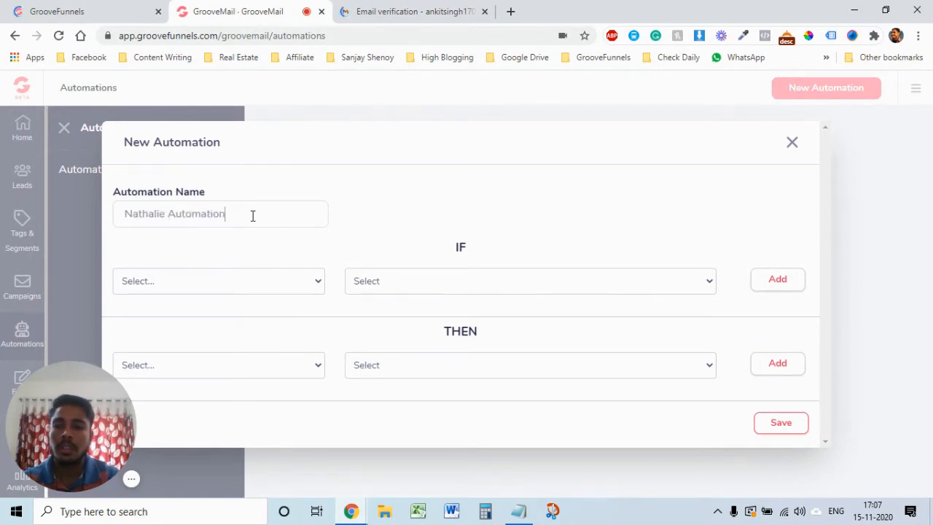
click(304, 286)
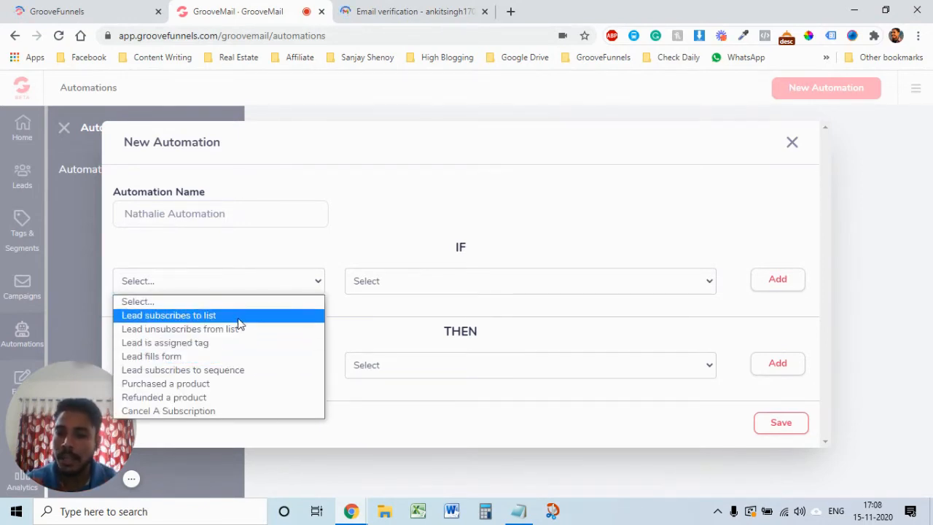
click(239, 318)
click(692, 288)
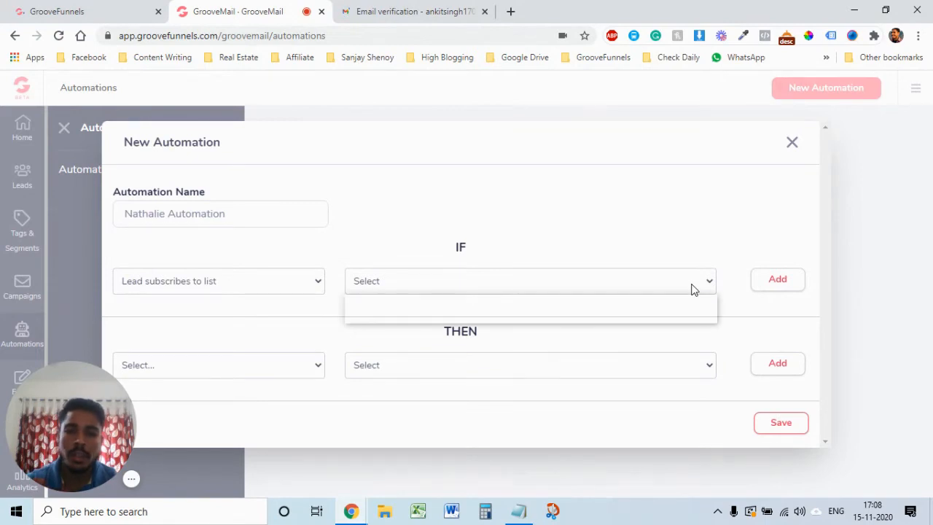
click(652, 315)
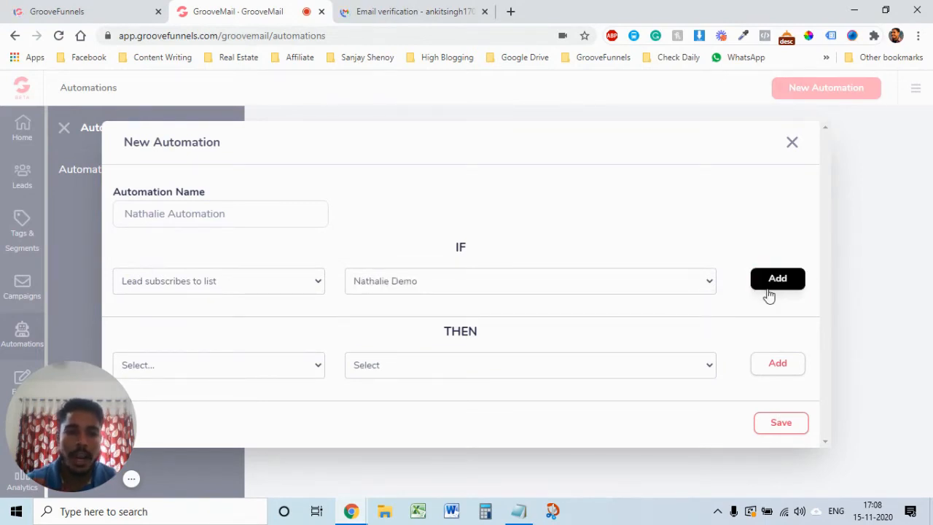
click(769, 288)
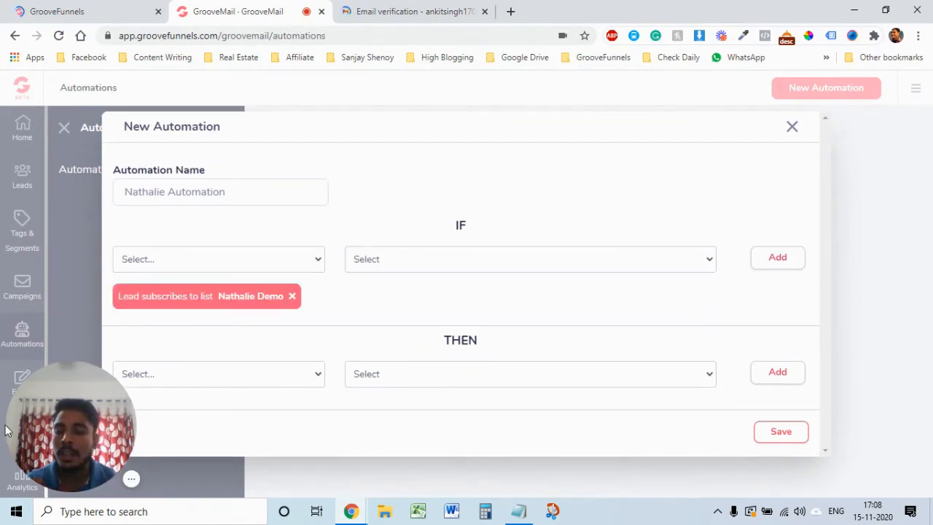
Step: Add the action Subscribe to the demo sequence and save the automation
drag(66, 437, 86, 155)
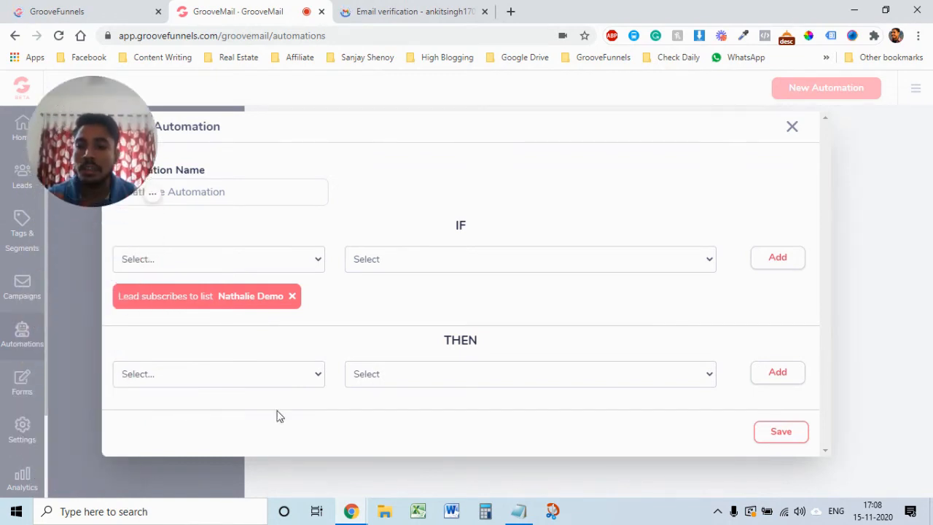
click(309, 379)
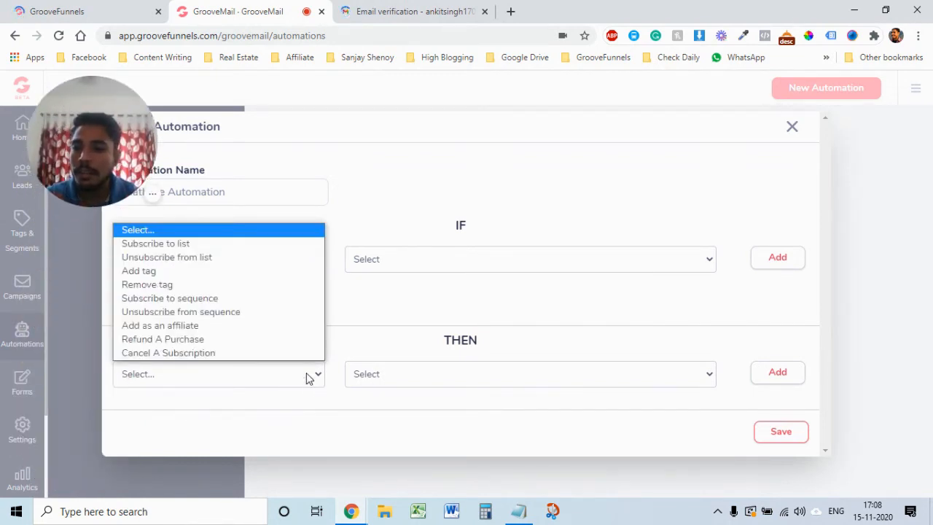
click(261, 300)
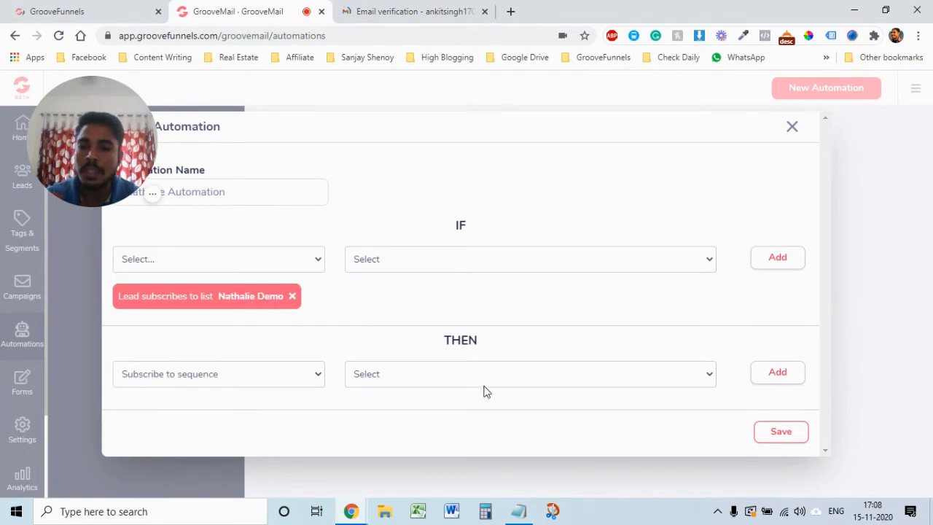
click(578, 376)
click(552, 415)
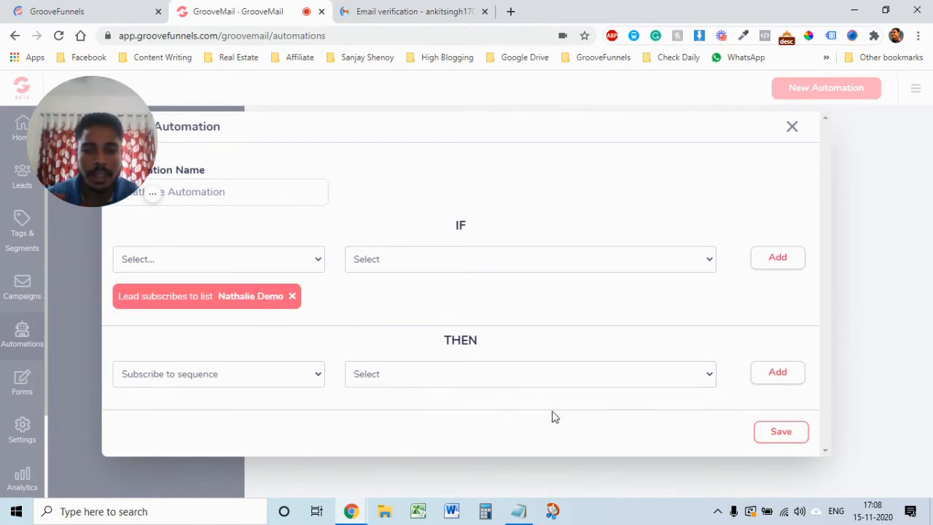
click(773, 375)
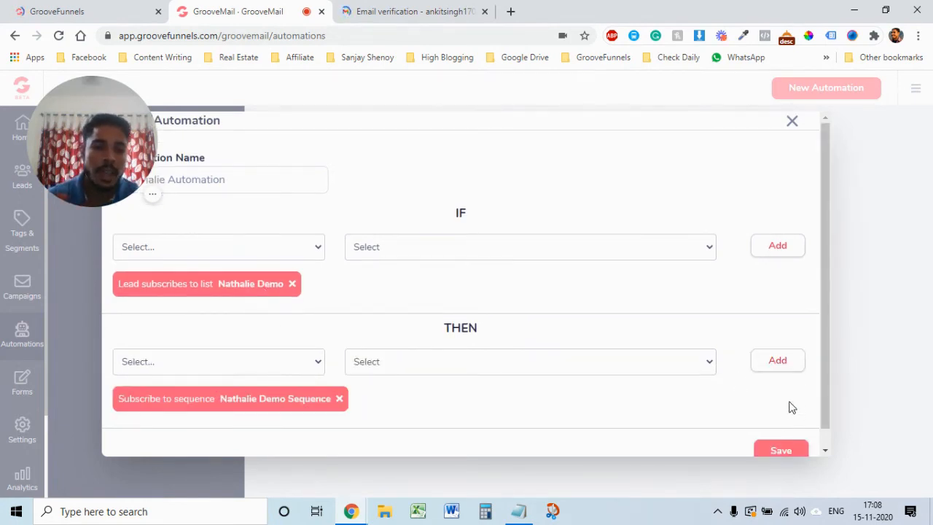
scroll(792, 407, down, 1)
click(792, 435)
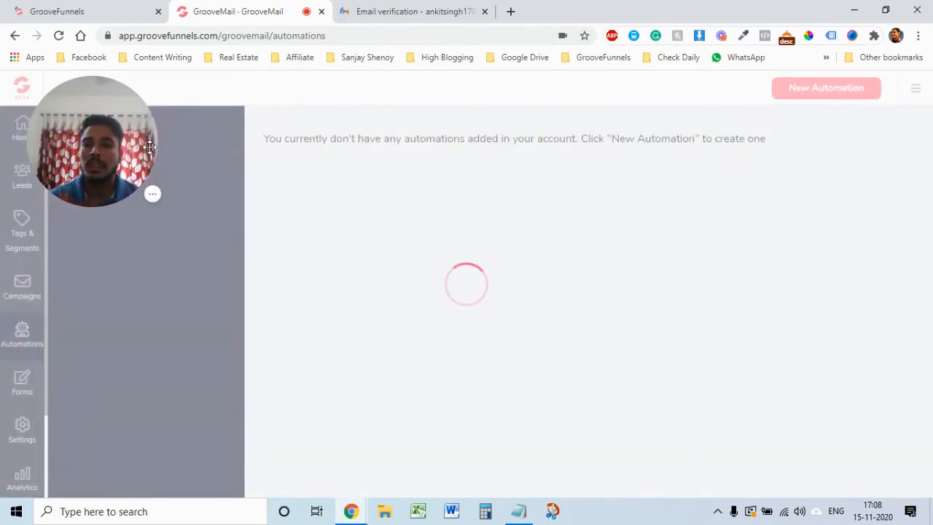
Step: Turn on the saved automation linking the demo list to the demo sequence
drag(91, 140, 47, 478)
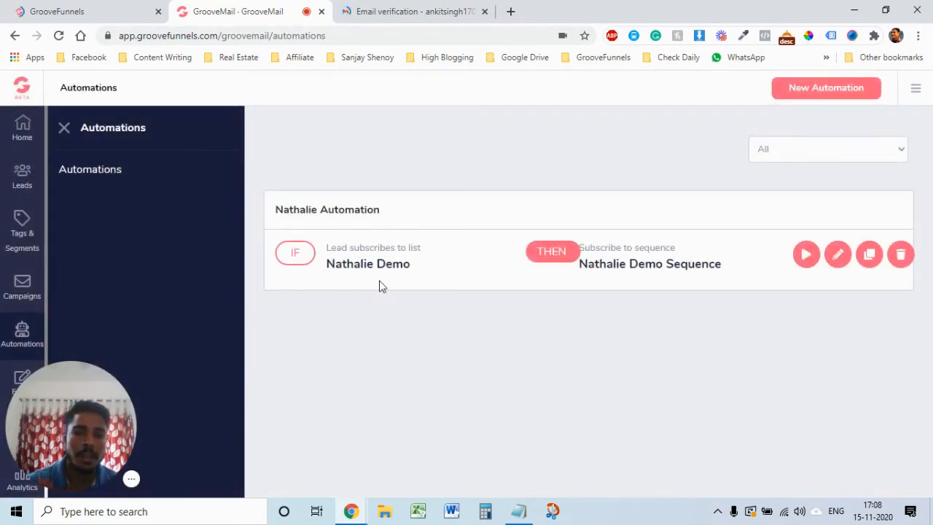
click(806, 255)
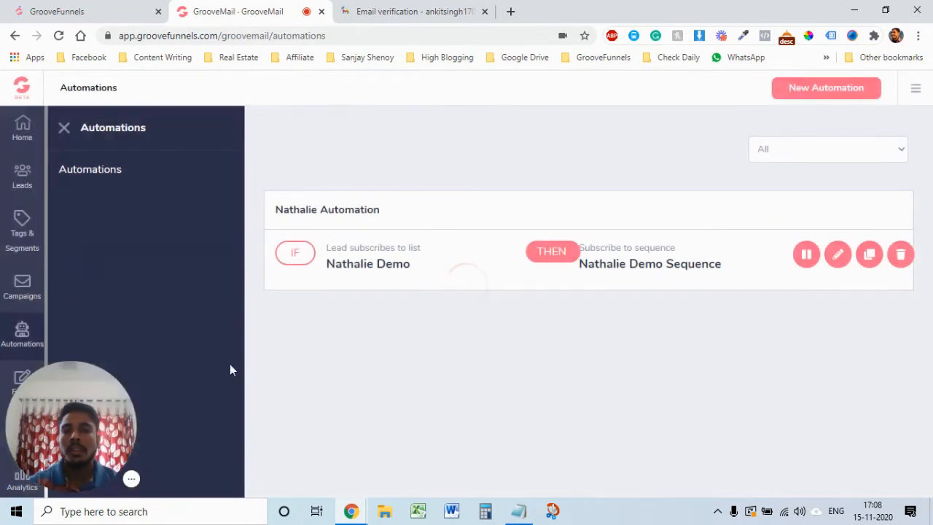
drag(11, 420, 546, 421)
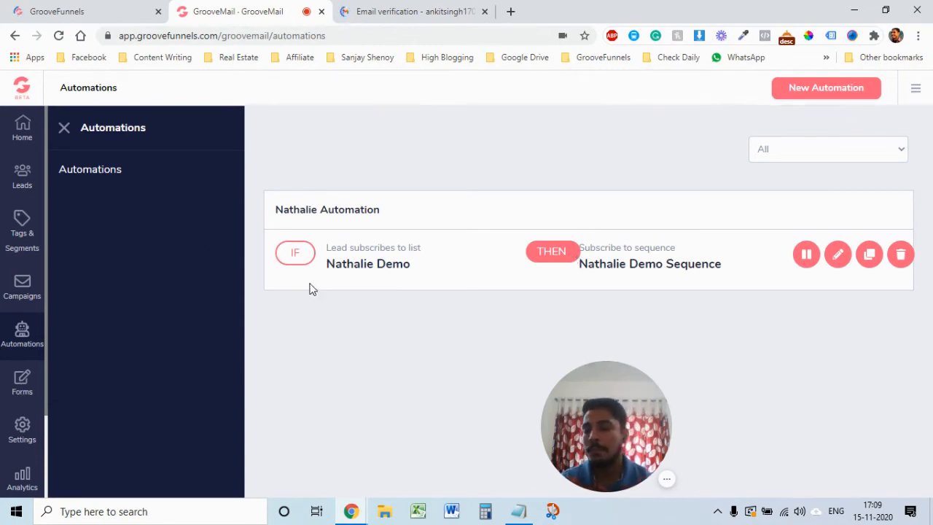
Step: Go to the Forms list, check Demo Form's options, and start a new form
click(21, 386)
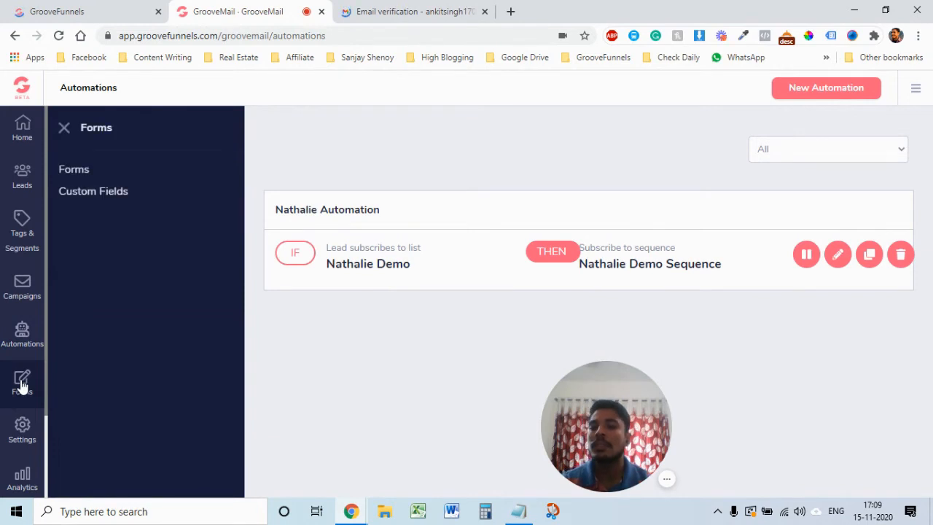
click(74, 170)
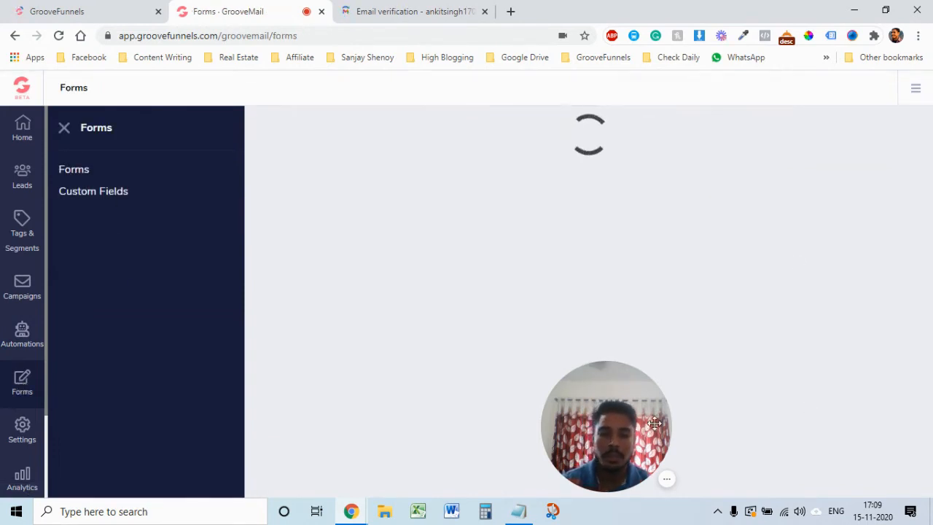
drag(606, 426, 70, 426)
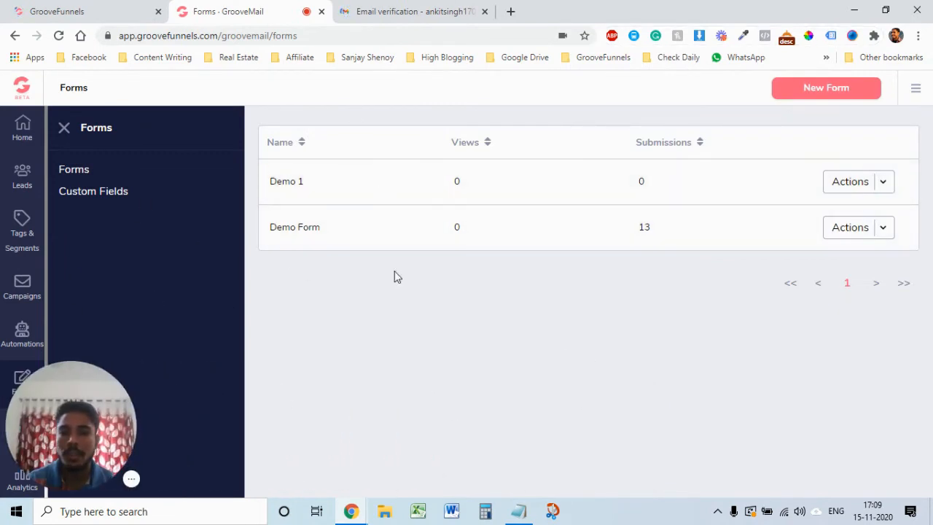
click(882, 235)
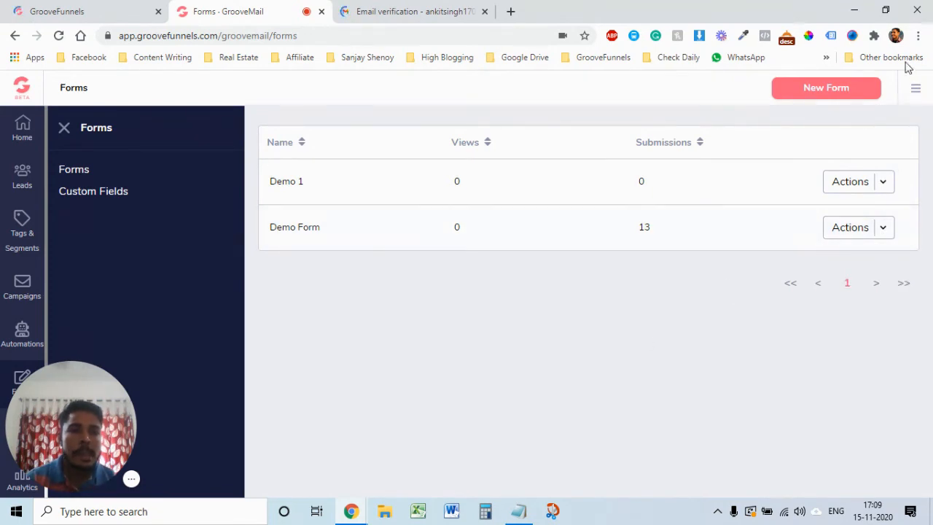
click(825, 89)
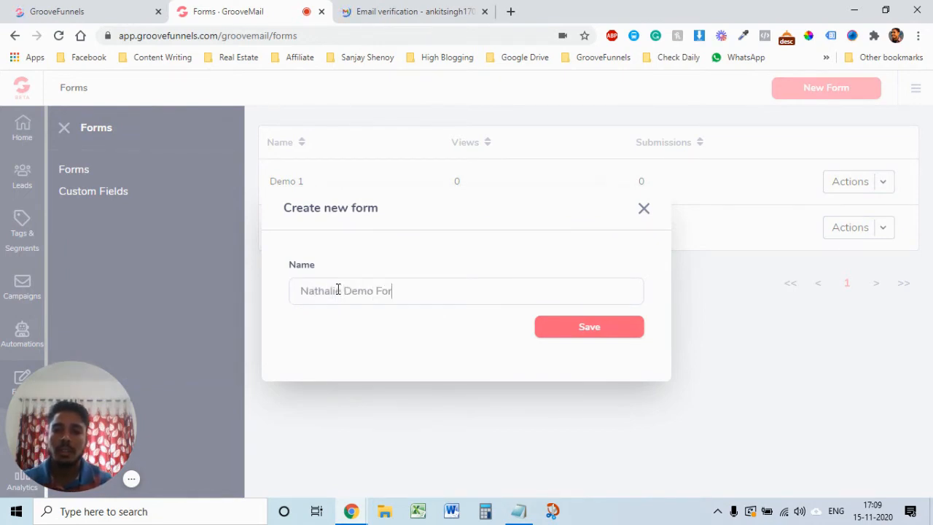
Step: Create the named form and add a Phone field to it
click(570, 326)
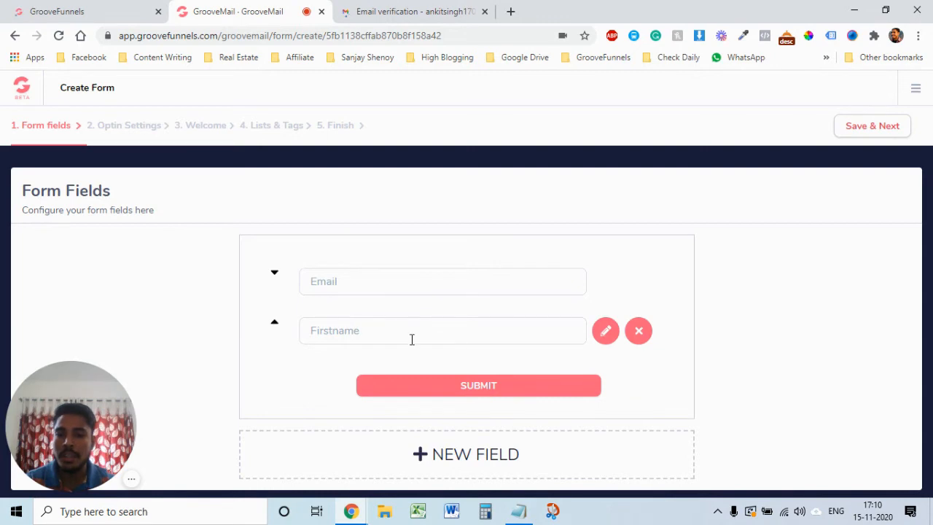
scroll(467, 444, down, 1)
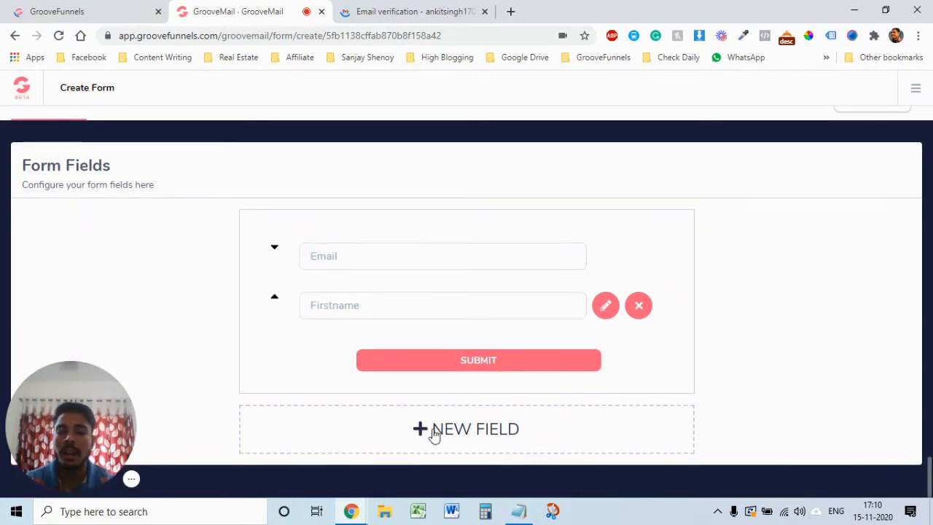
click(450, 433)
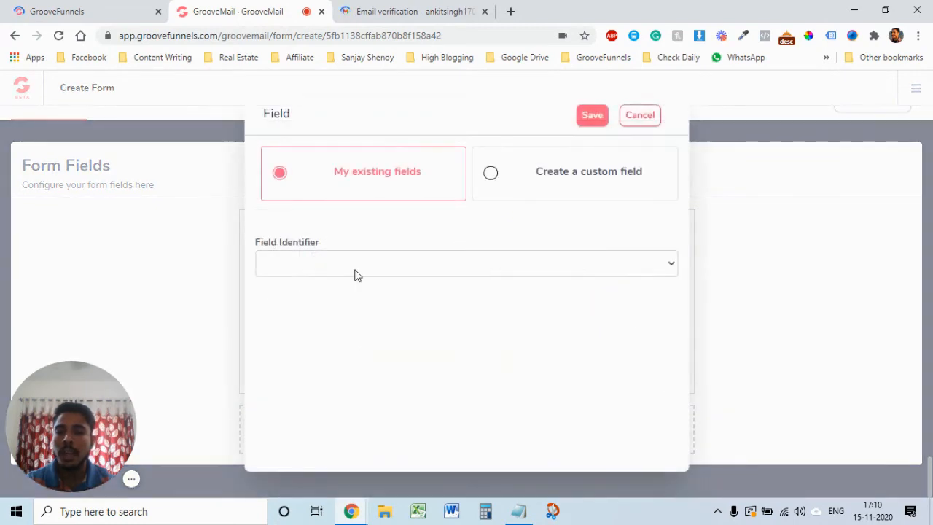
click(397, 264)
click(343, 405)
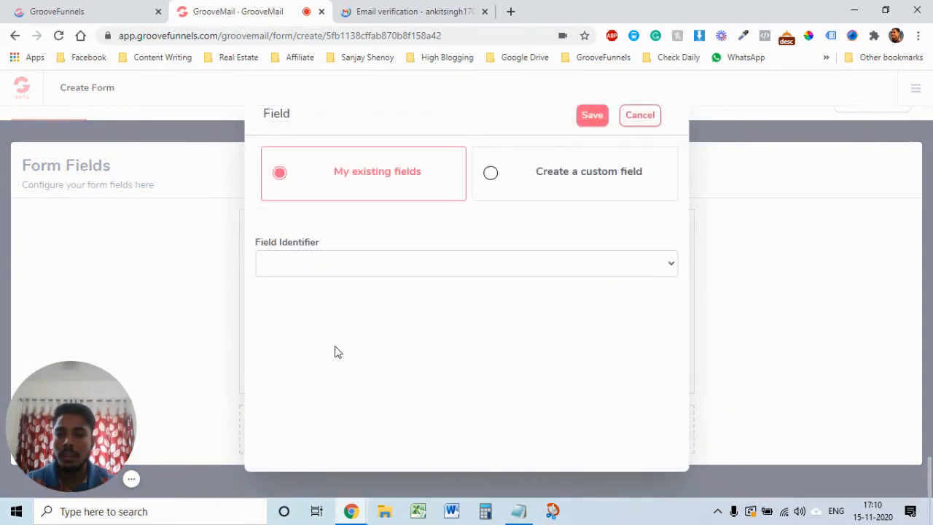
click(556, 270)
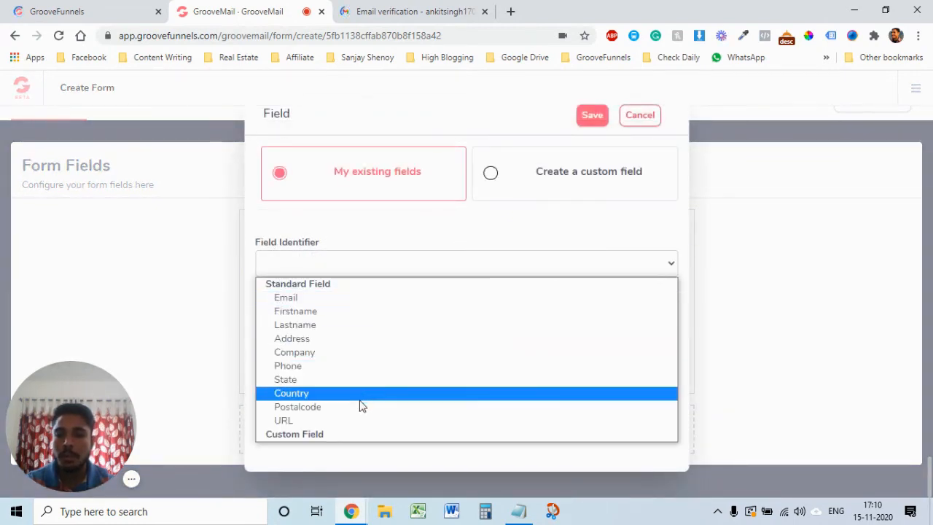
click(348, 367)
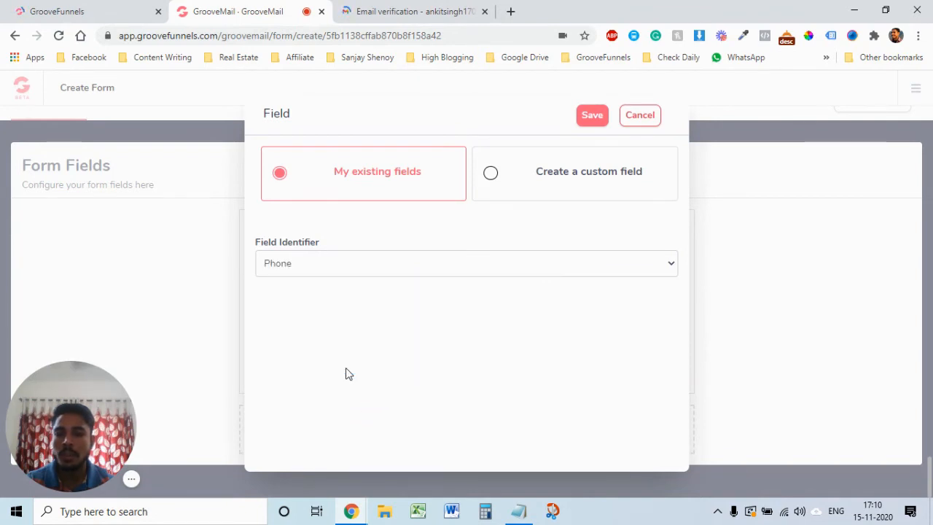
click(595, 117)
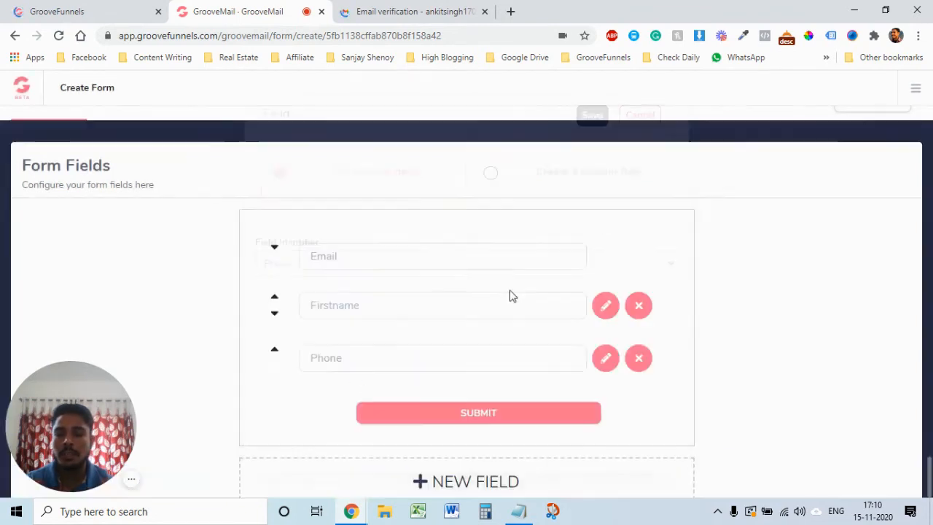
Step: Add a Country field, then save the fields and continue to Optin Settings
click(493, 483)
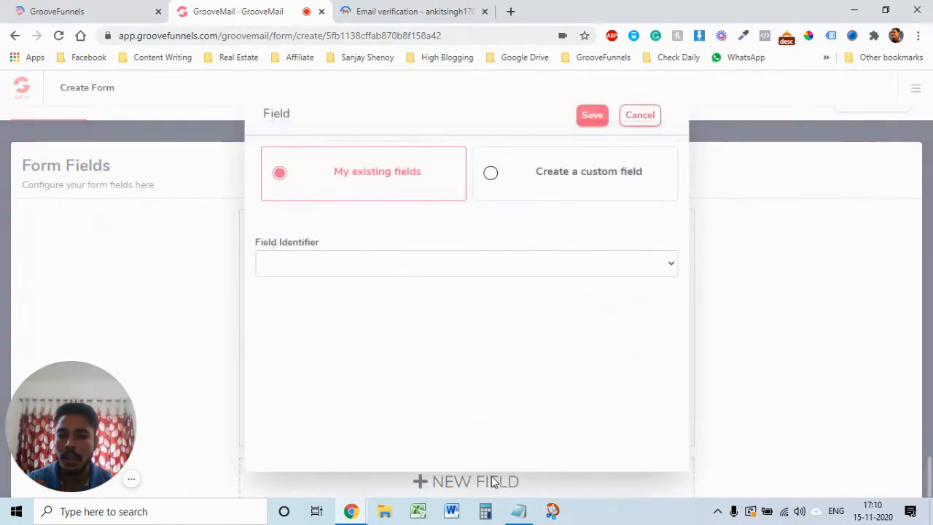
click(389, 269)
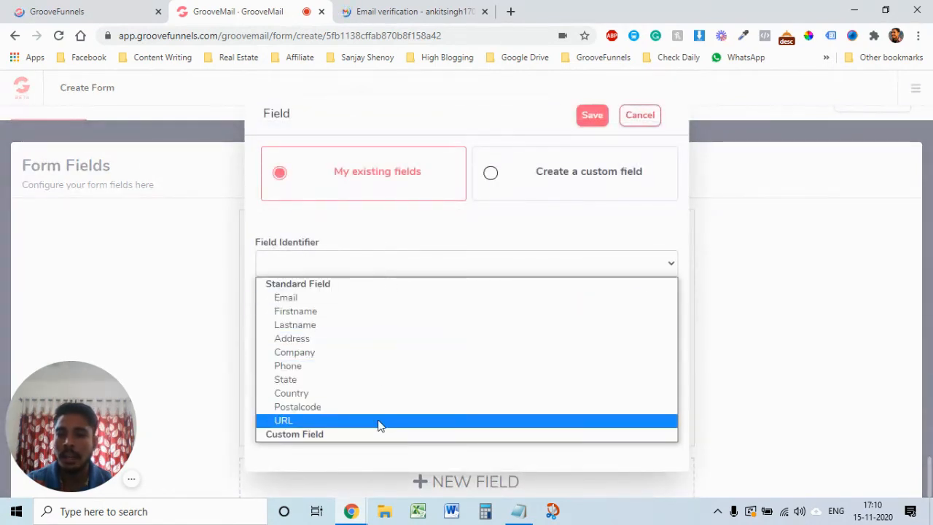
click(372, 395)
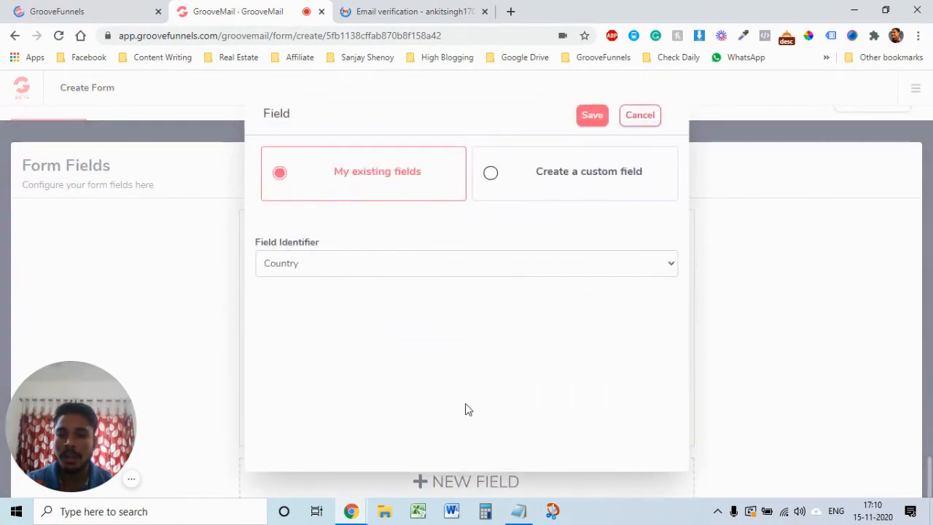
click(592, 116)
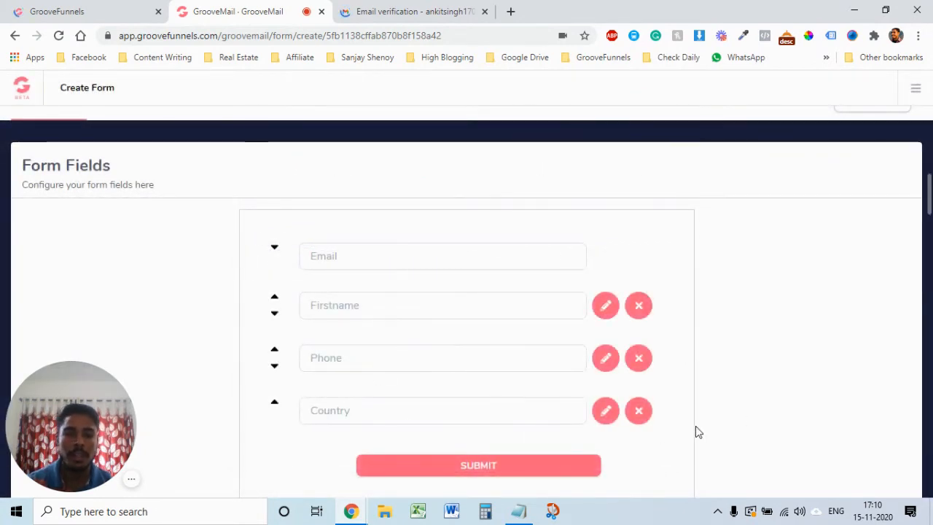
scroll(695, 426, up, 1)
click(872, 127)
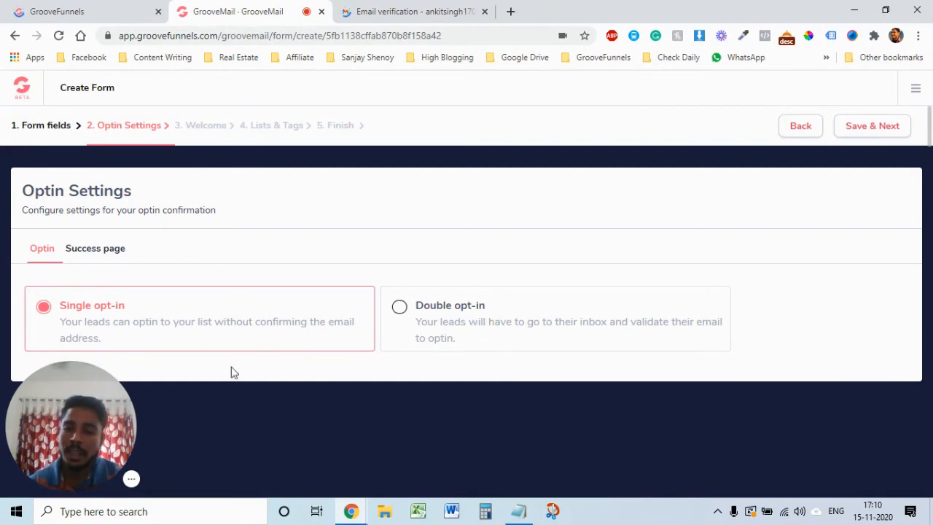
Step: Try Double opt-in and pick a sender for the confirmation email
drag(80, 408, 811, 156)
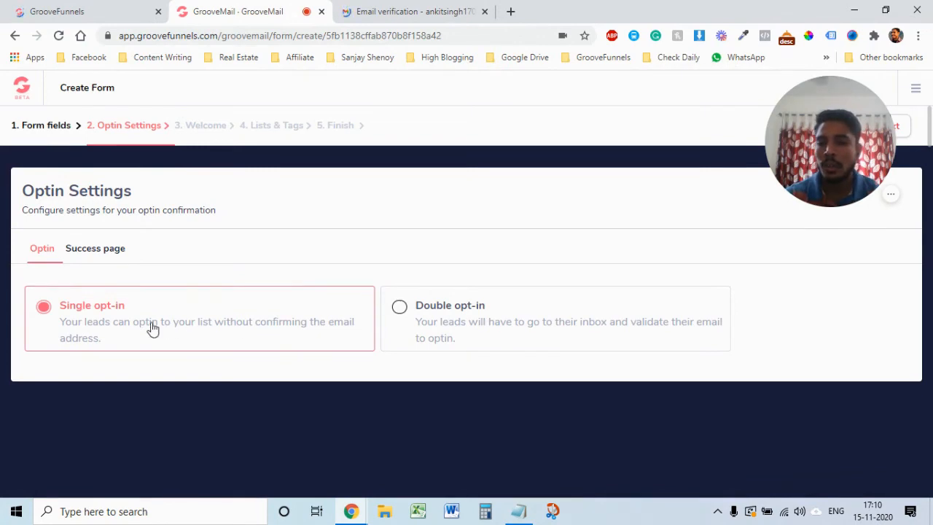
click(432, 320)
scroll(565, 400, down, 1)
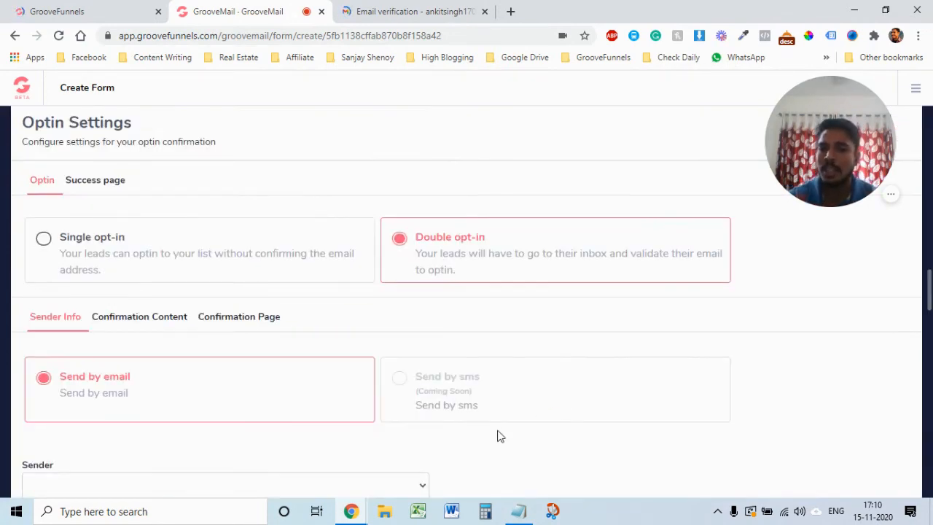
scroll(671, 402, down, 1)
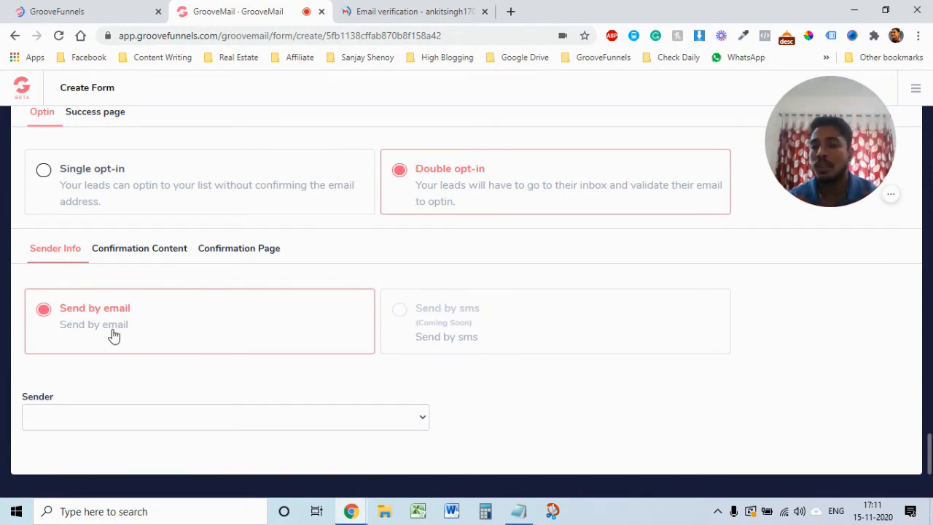
scroll(284, 394, down, 1)
click(293, 412)
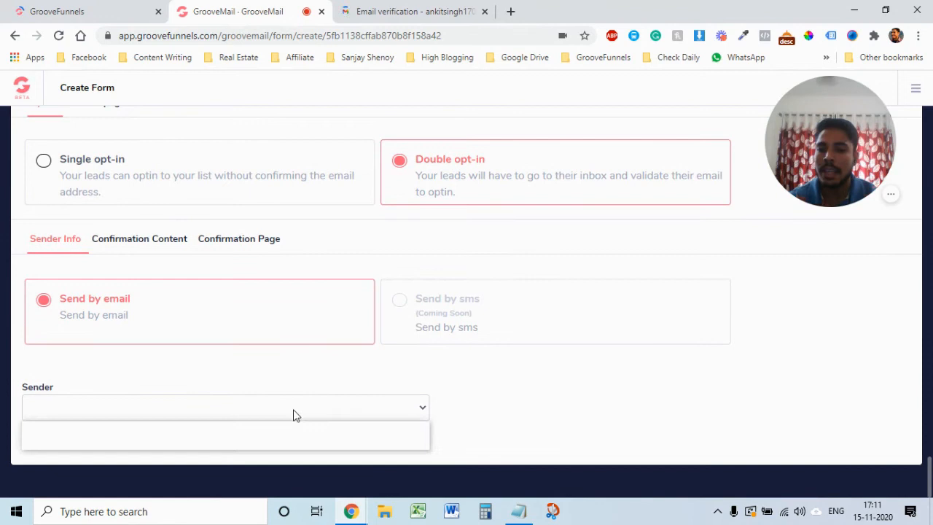
click(217, 440)
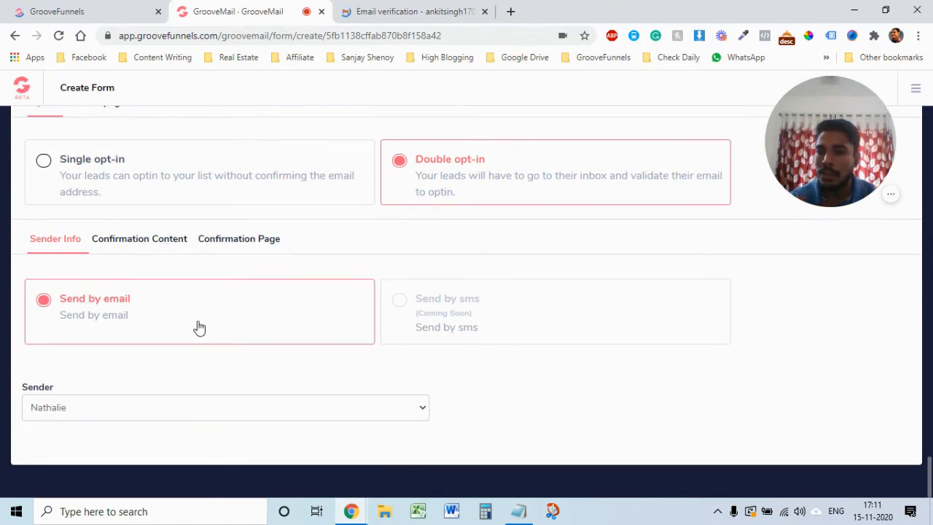
Step: Review the Confirmation Content and Confirmation Page settings, then revert to Single opt-in
click(161, 247)
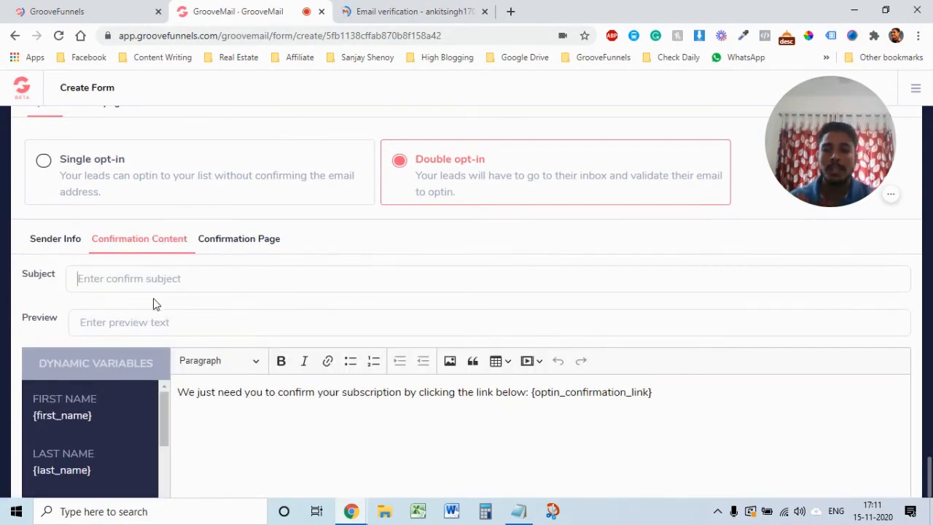
click(184, 325)
scroll(375, 430, down, 3)
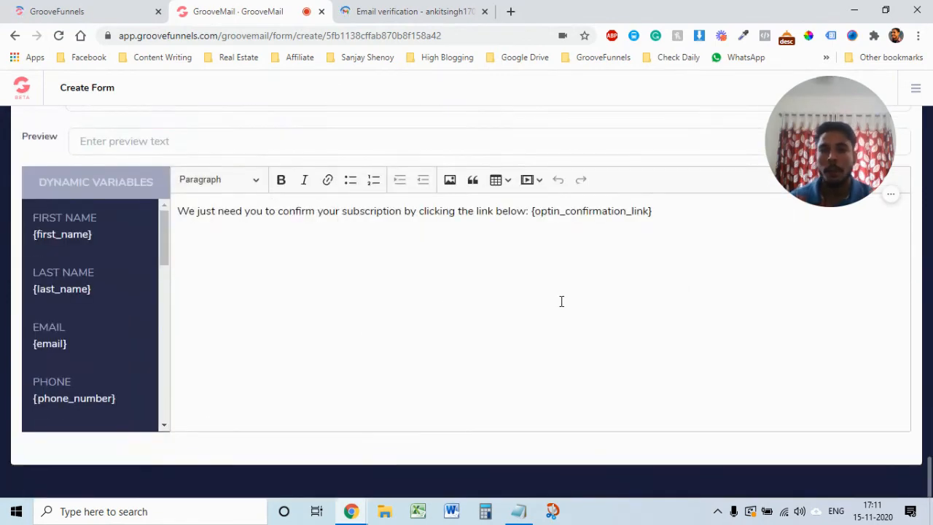
scroll(572, 290, up, 2)
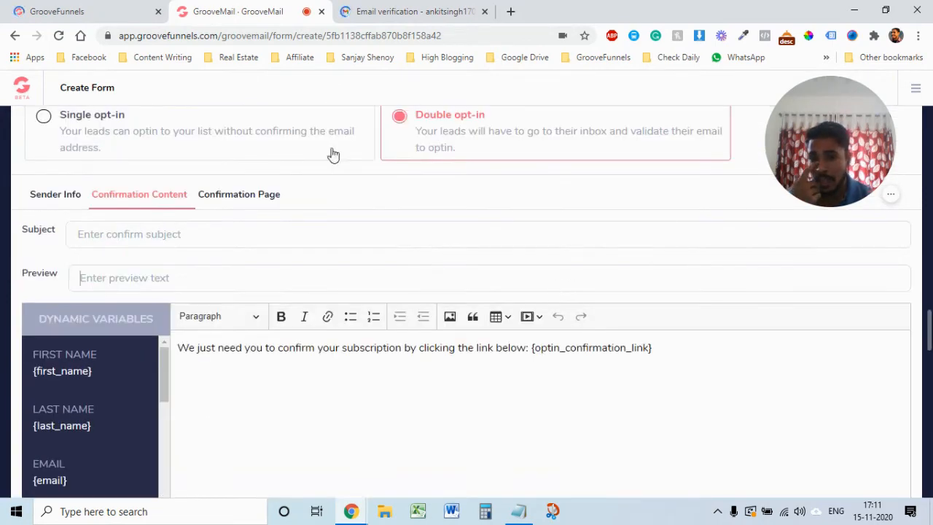
click(239, 195)
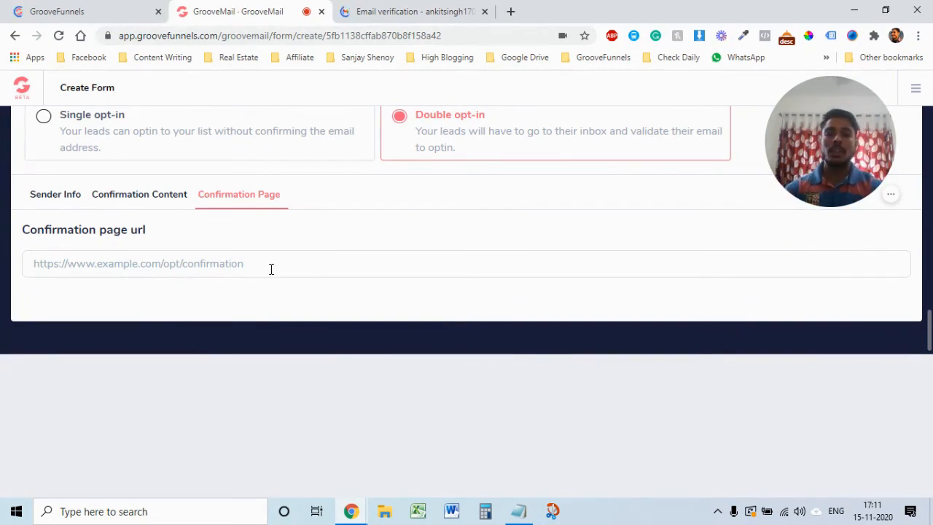
scroll(95, 204, up, 3)
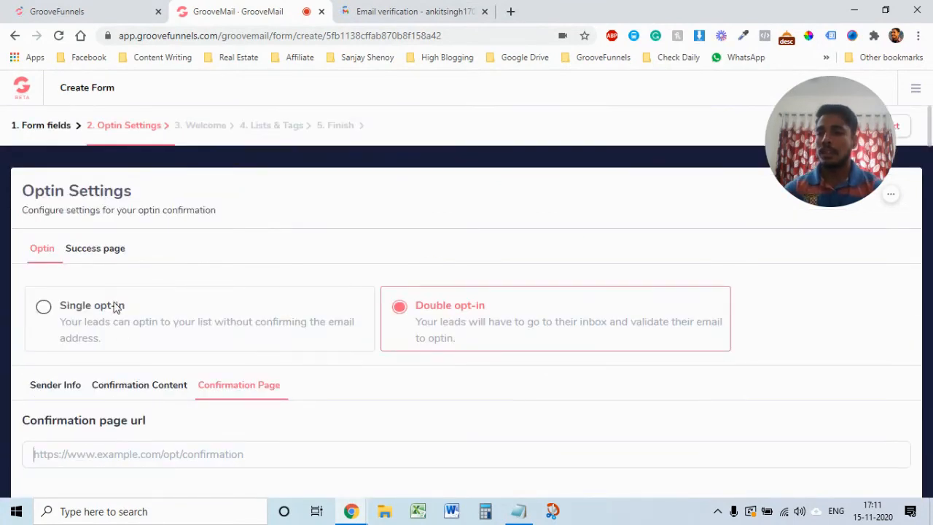
click(44, 306)
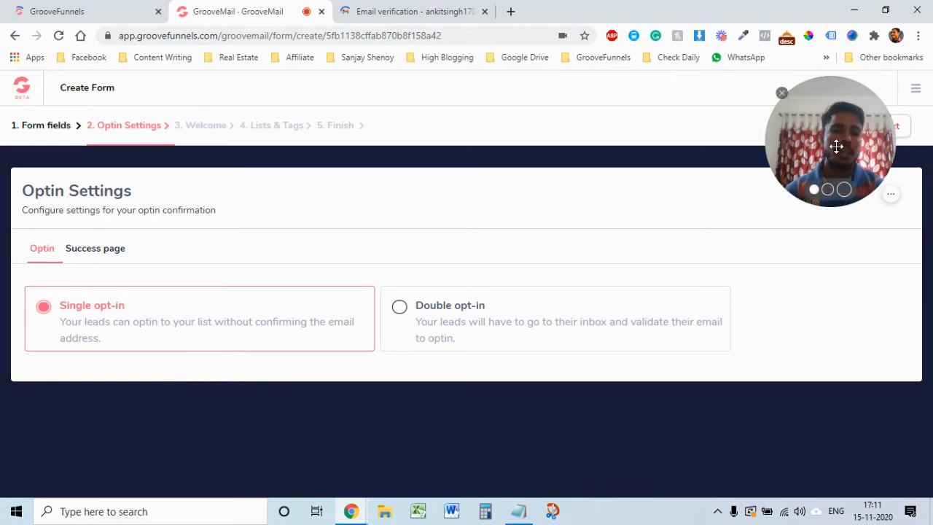
Step: Save the Single opt-in settings and advance to the Welcome step
drag(828, 166, 175, 449)
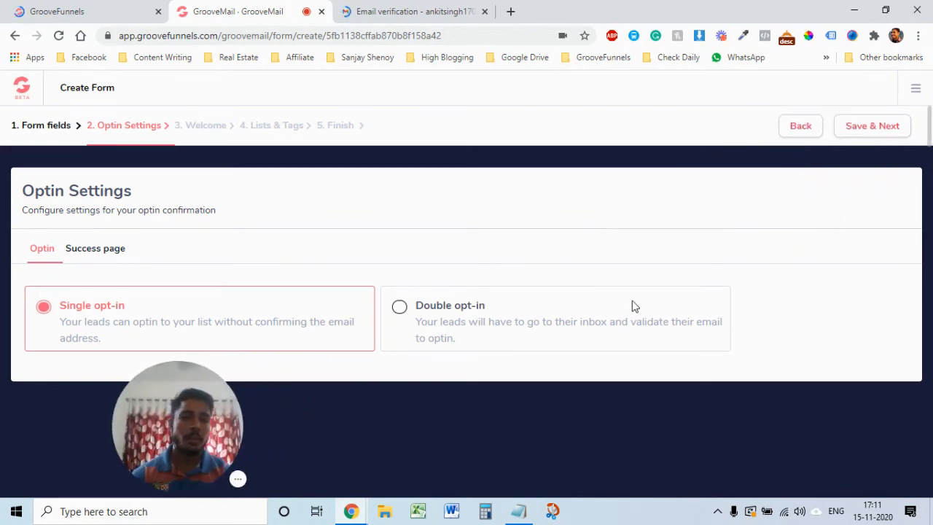
click(872, 127)
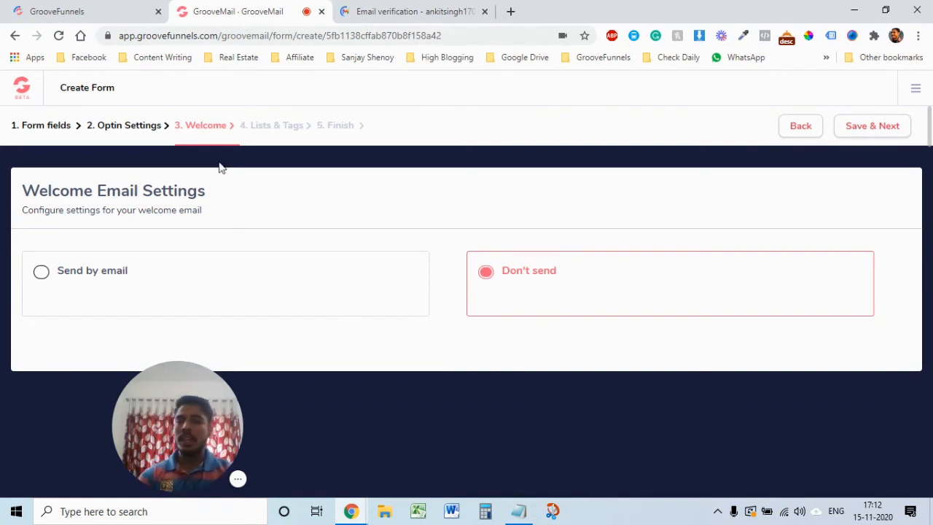
Step: Continue to Lists & Tags, try subscribing signups to the demo sequence, then revert to no sequence
click(869, 128)
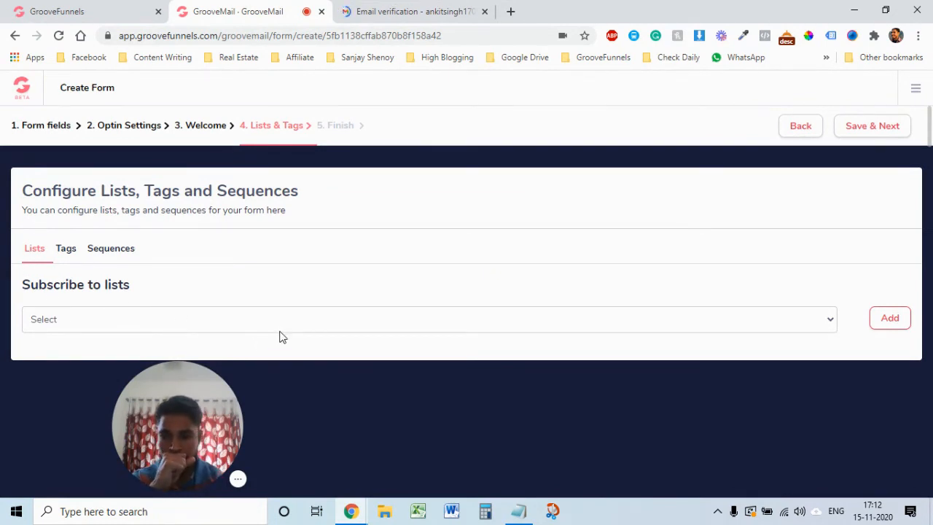
click(67, 250)
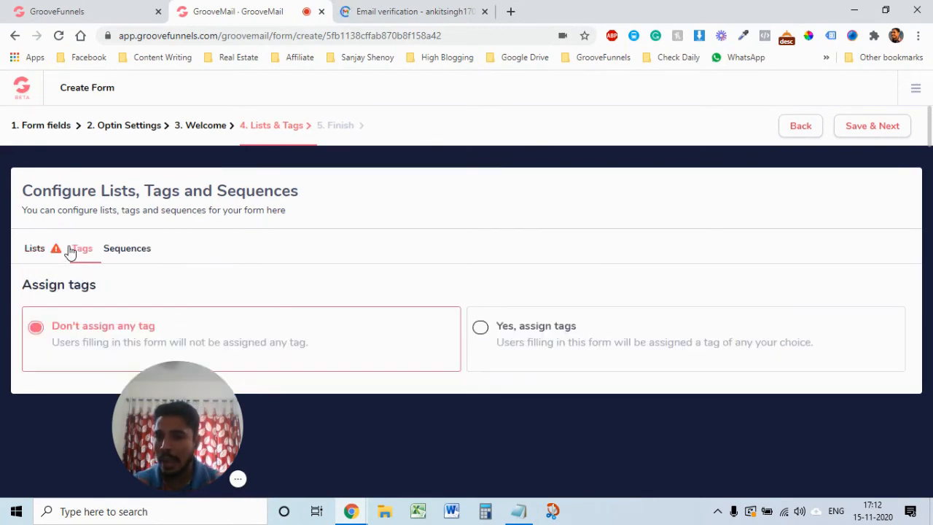
click(125, 250)
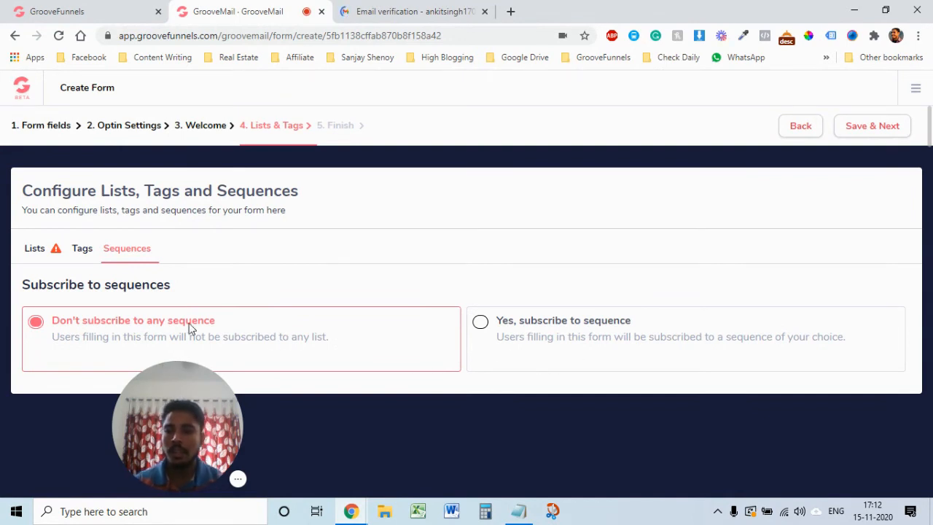
click(480, 323)
scroll(633, 364, down, 1)
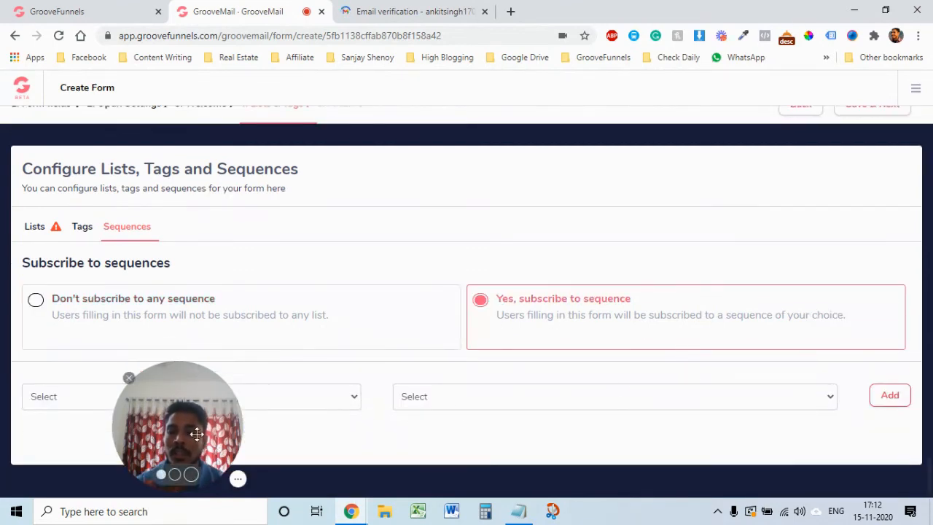
click(337, 404)
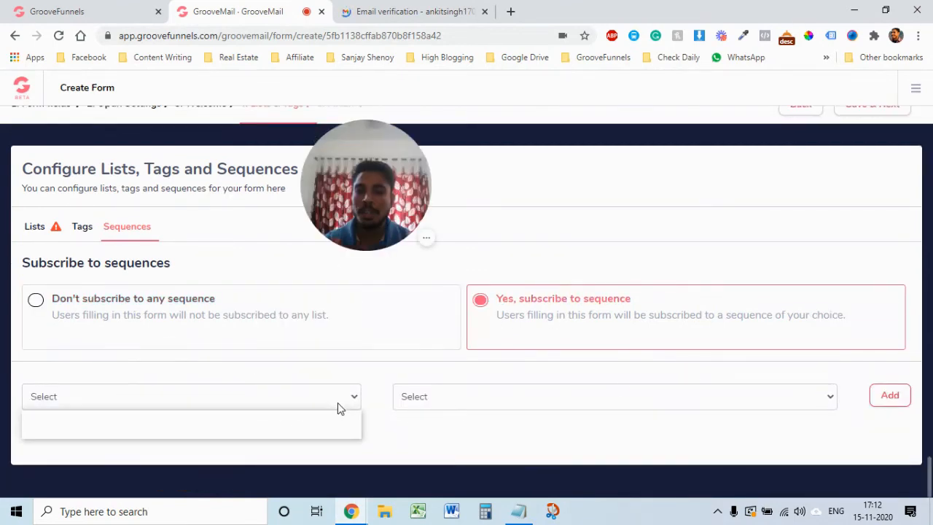
click(308, 430)
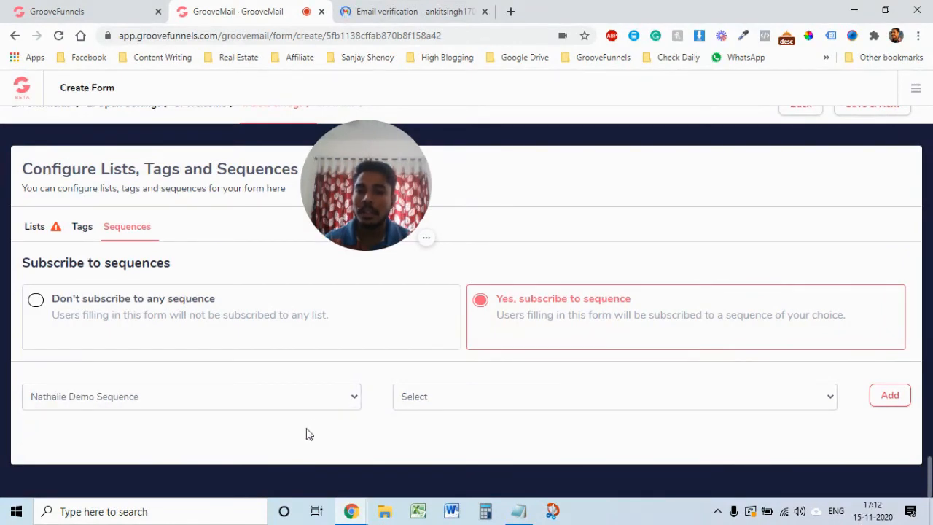
click(37, 301)
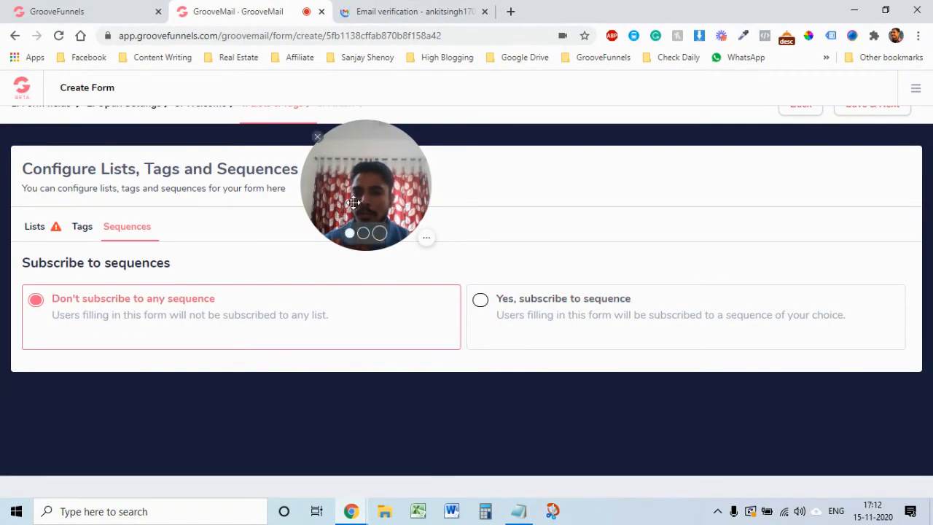
drag(371, 199, 763, 155)
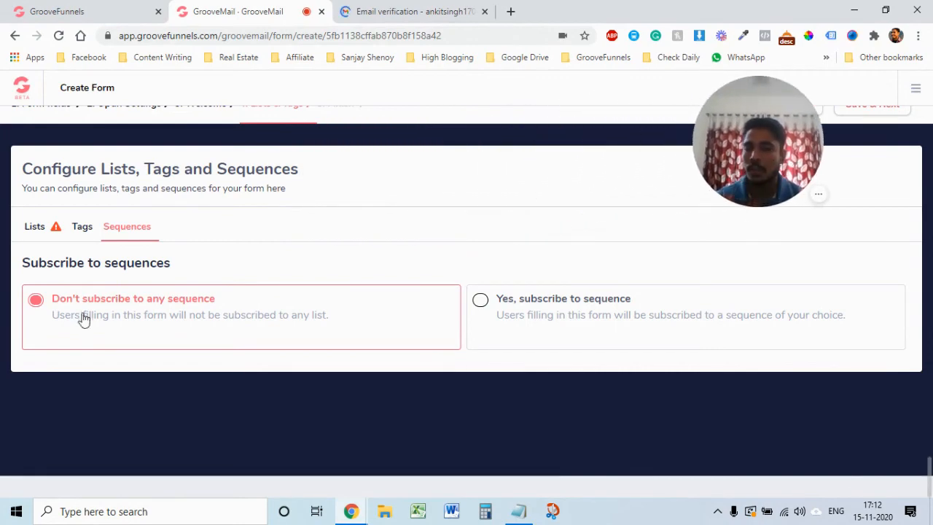
Step: Add the demo list under Subscribe to lists
click(83, 229)
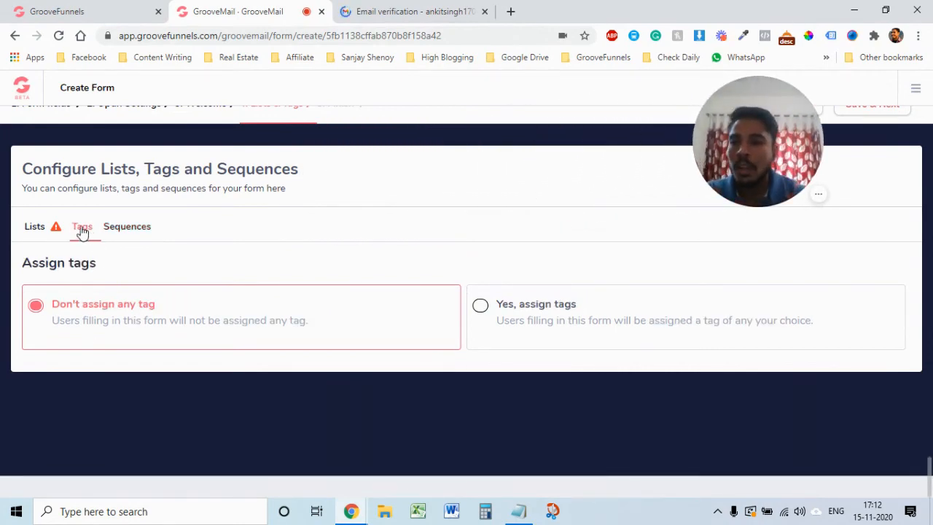
click(33, 230)
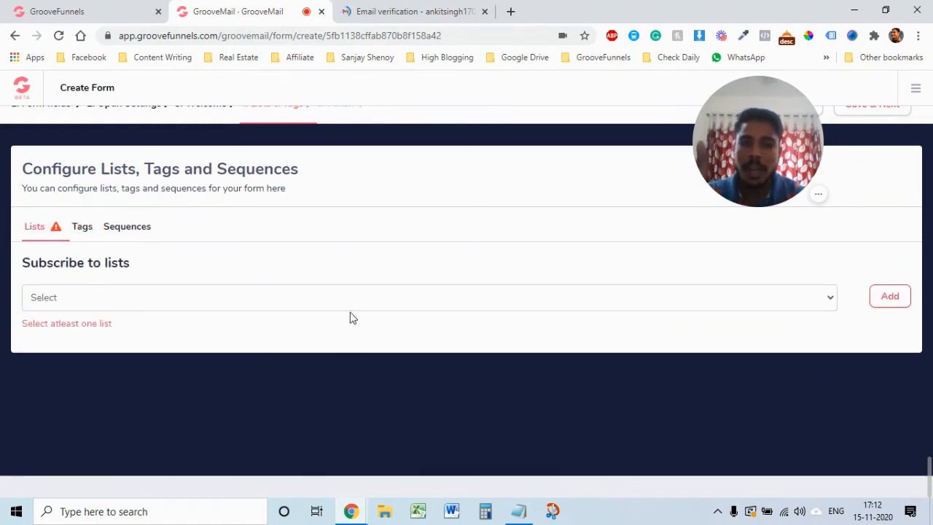
click(293, 300)
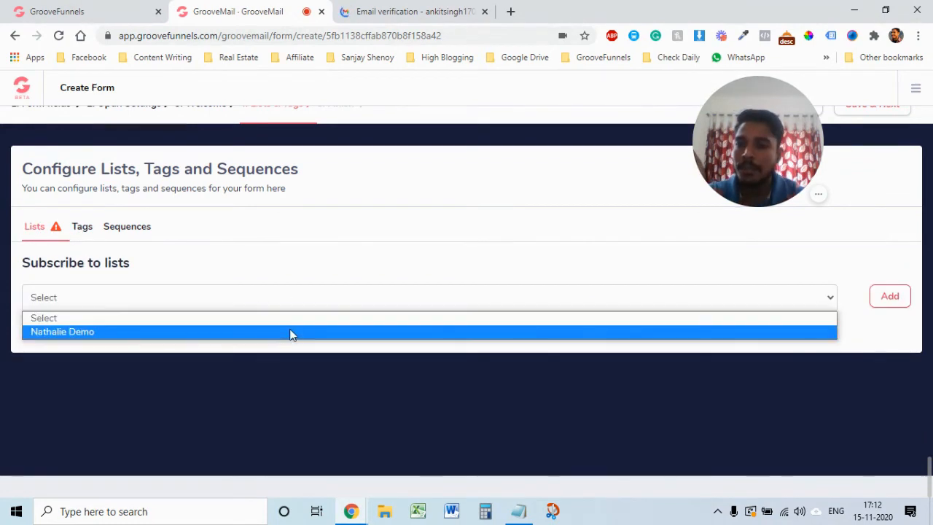
click(290, 334)
click(893, 296)
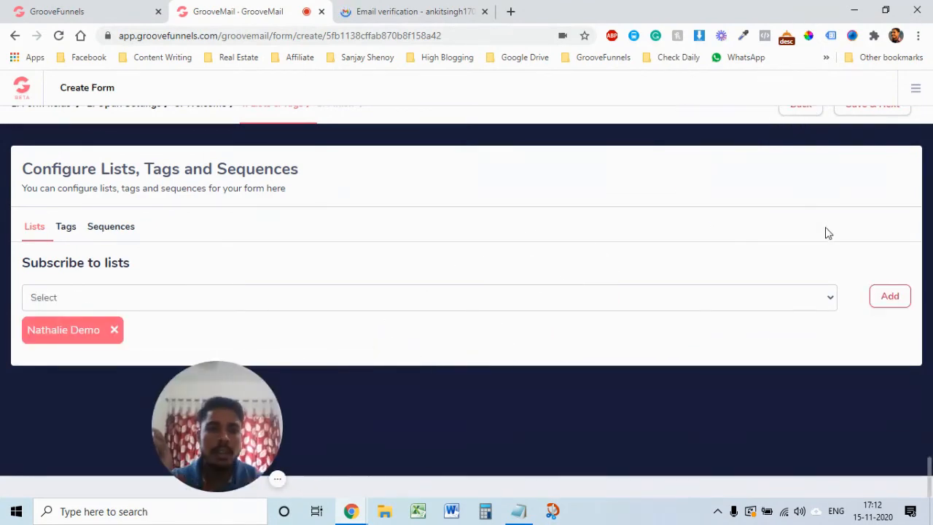
scroll(826, 231, up, 1)
Step: Finish the form, select its JavaScript embed code for copying, and return to the page builder
click(883, 127)
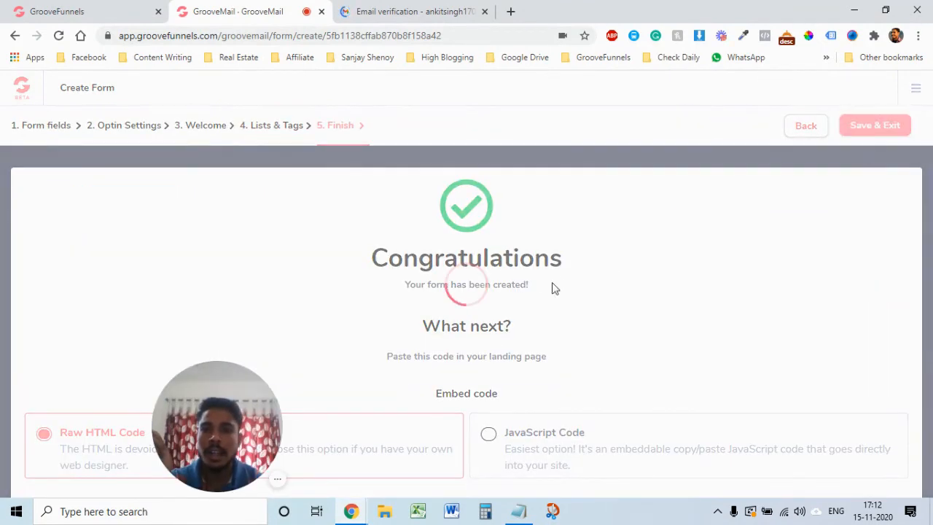
drag(239, 425, 226, 278)
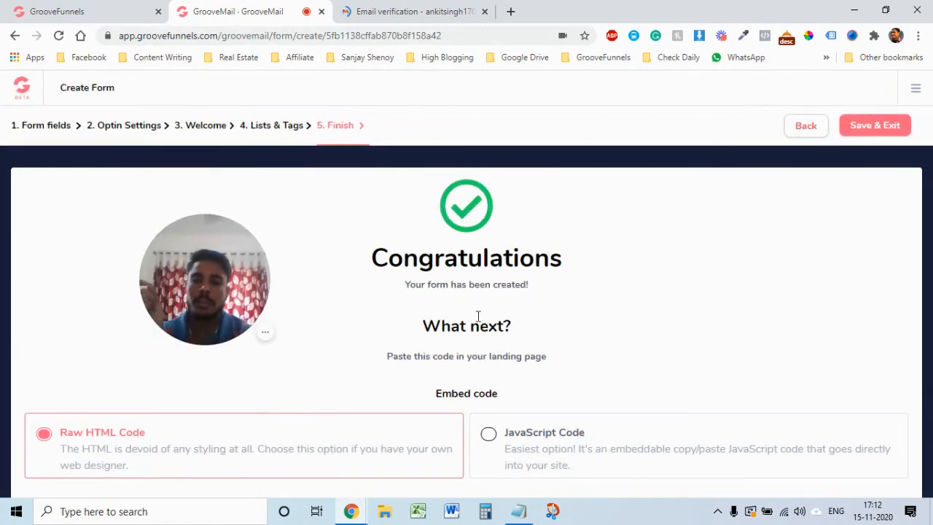
scroll(631, 371, down, 1)
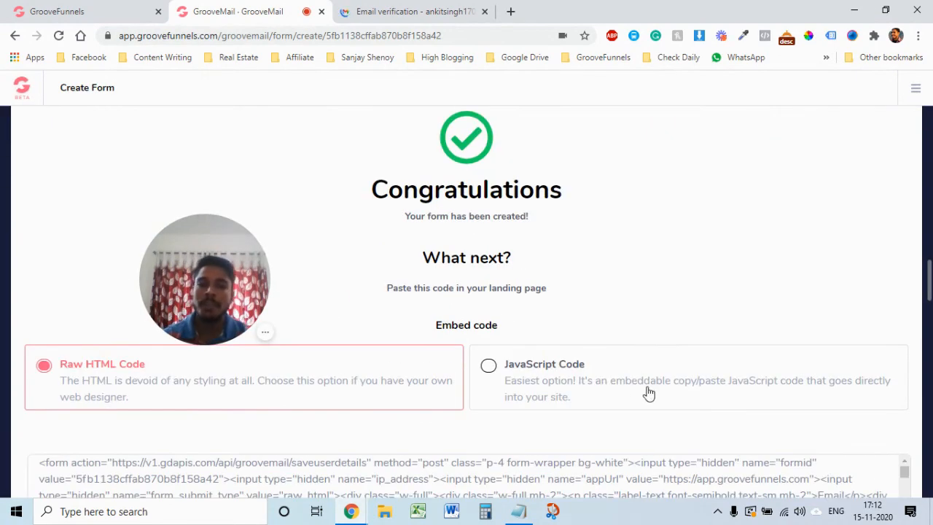
click(506, 366)
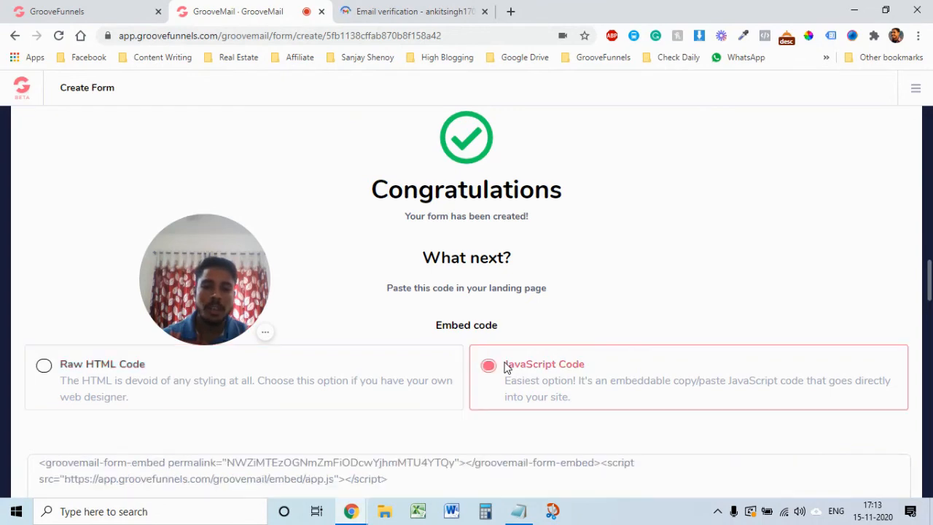
scroll(625, 377, down, 1)
click(500, 378)
key(ctrl+c)
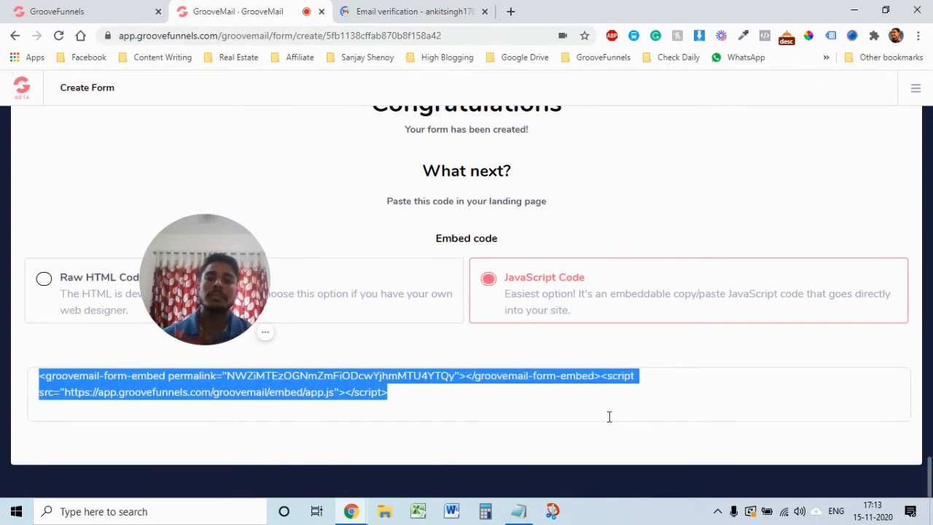
scroll(610, 416, up, 2)
click(57, 11)
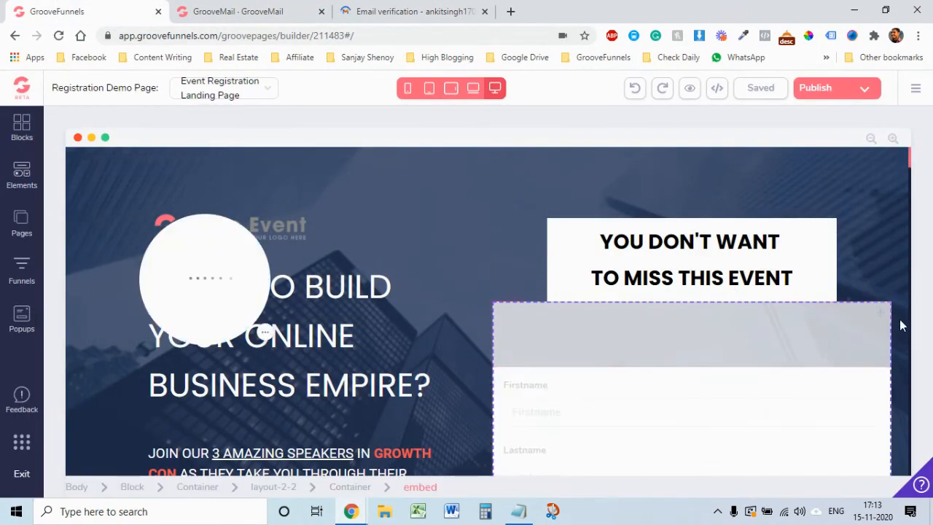
Step: Delete the old embedded signup form below the event box and confirm the removal
scroll(869, 399, down, 2)
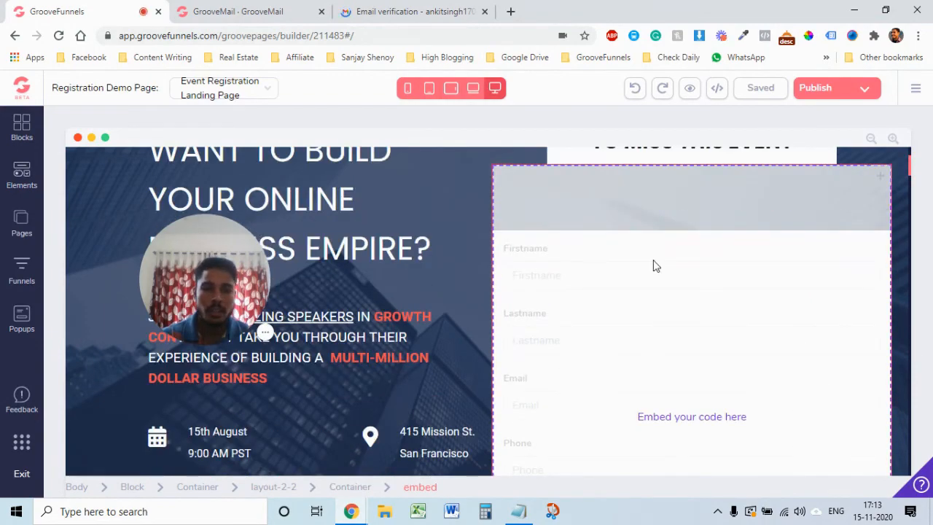
scroll(779, 441, down, 3)
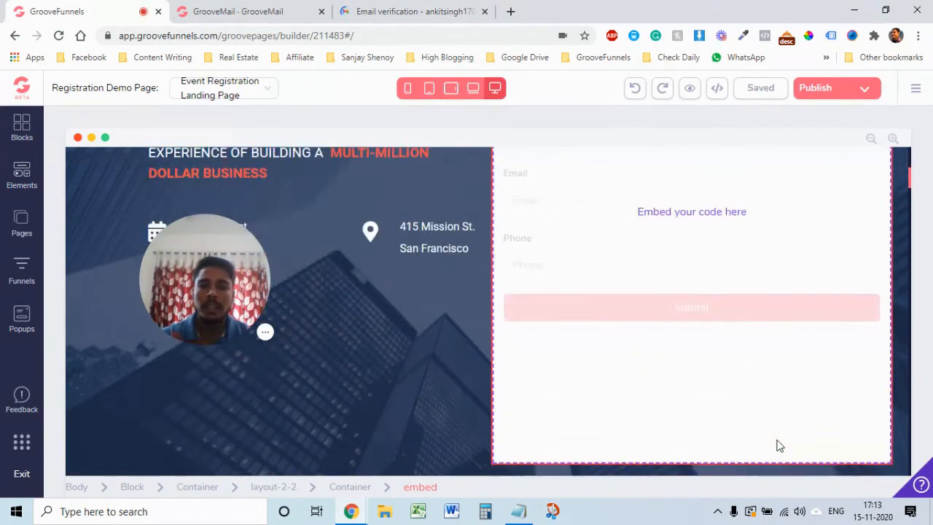
scroll(787, 364, up, 4)
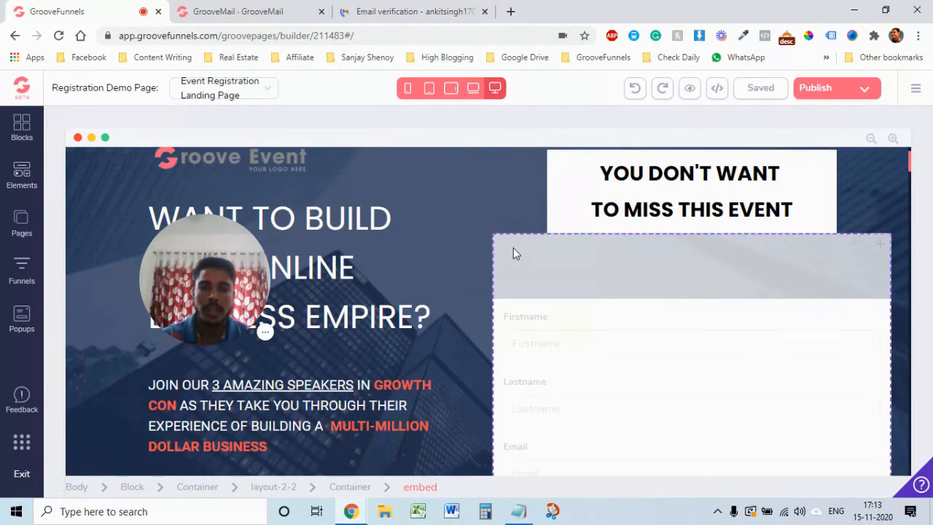
click(510, 250)
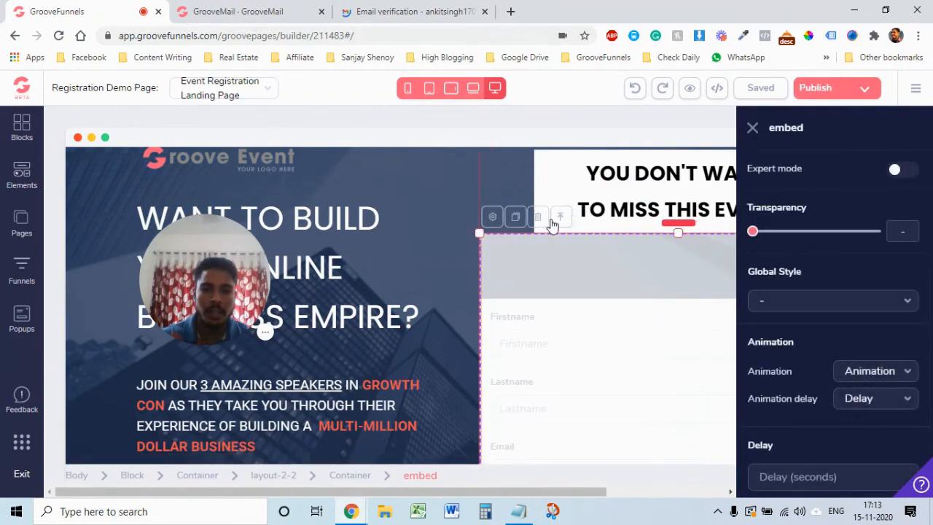
click(537, 218)
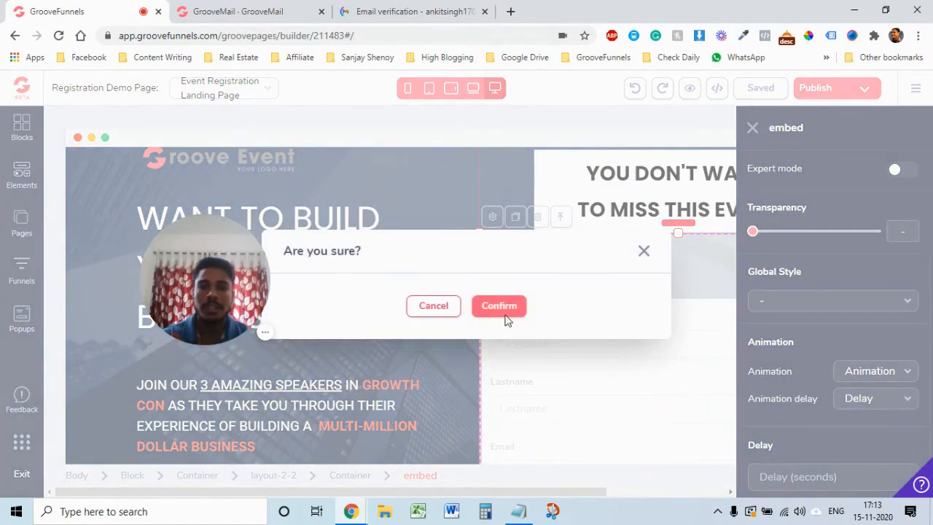
click(505, 309)
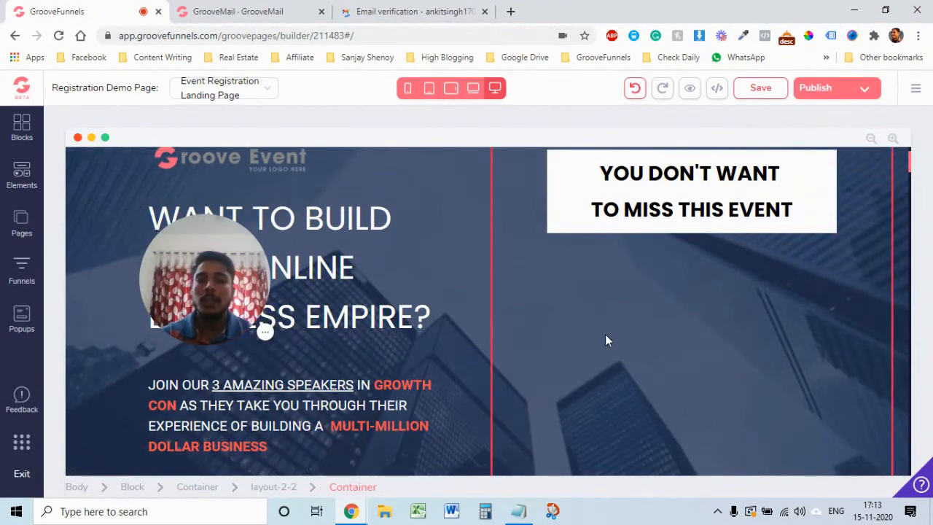
scroll(656, 361, down, 3)
scroll(651, 359, up, 3)
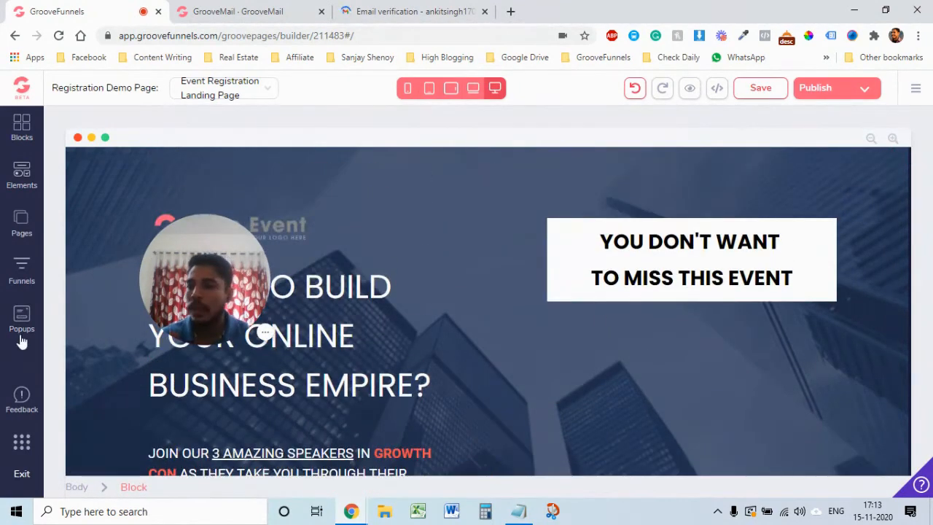
Step: Drag a Code Embed element from Elements > Others beneath the event heading box
click(21, 177)
scroll(93, 320, down, 1)
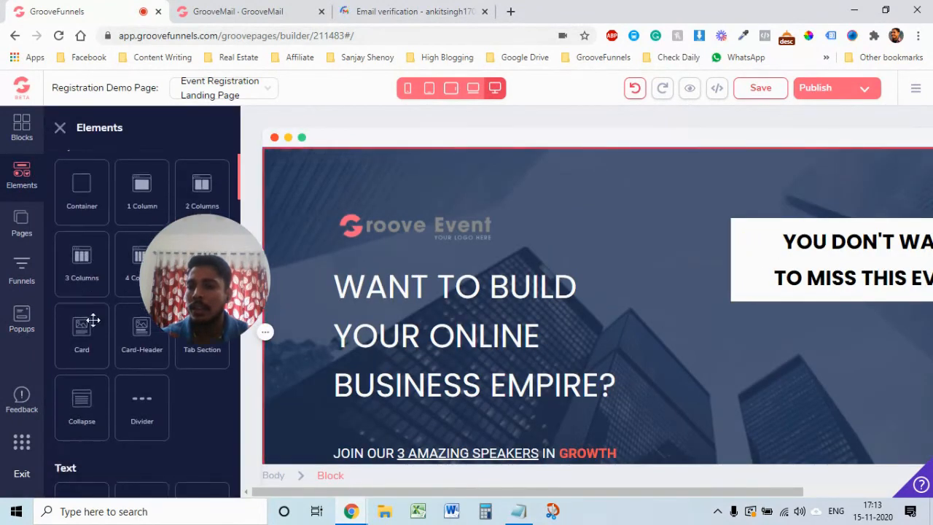
scroll(92, 320, down, 12)
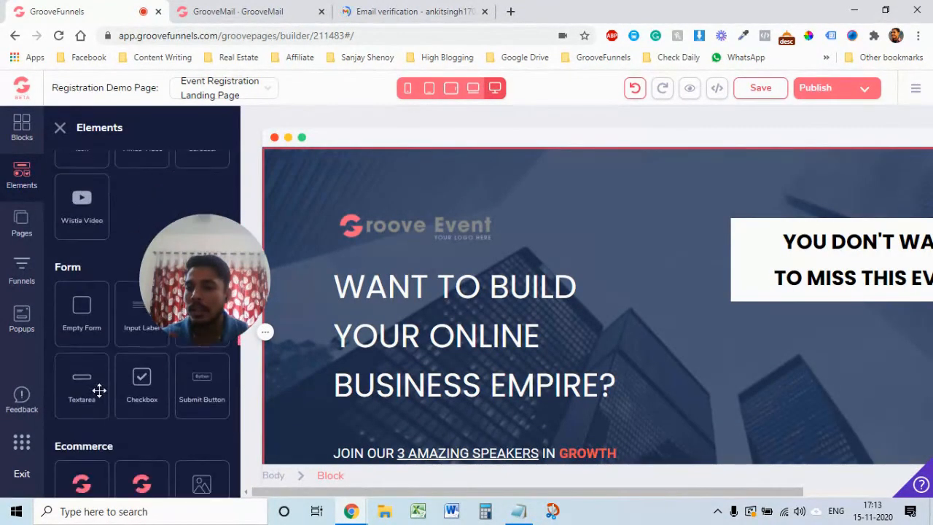
scroll(99, 390, down, 7)
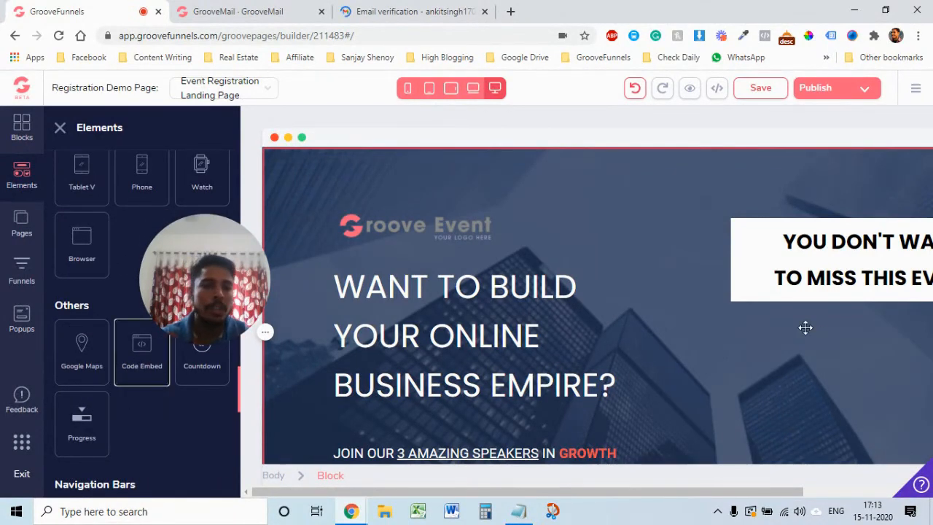
drag(767, 309, 787, 351)
drag(790, 350, 794, 345)
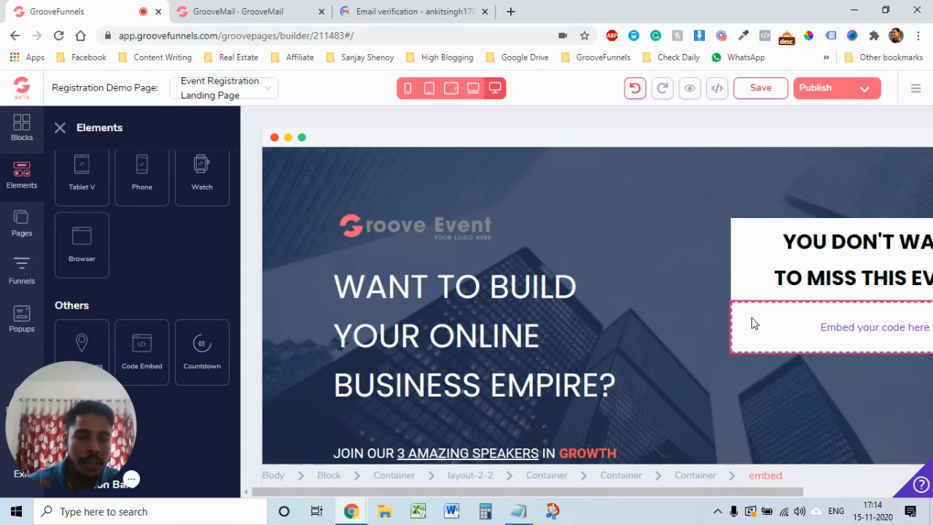
Step: Paste the copied GrooveMail form embed code into the Code Embed block's source and save it
click(727, 291)
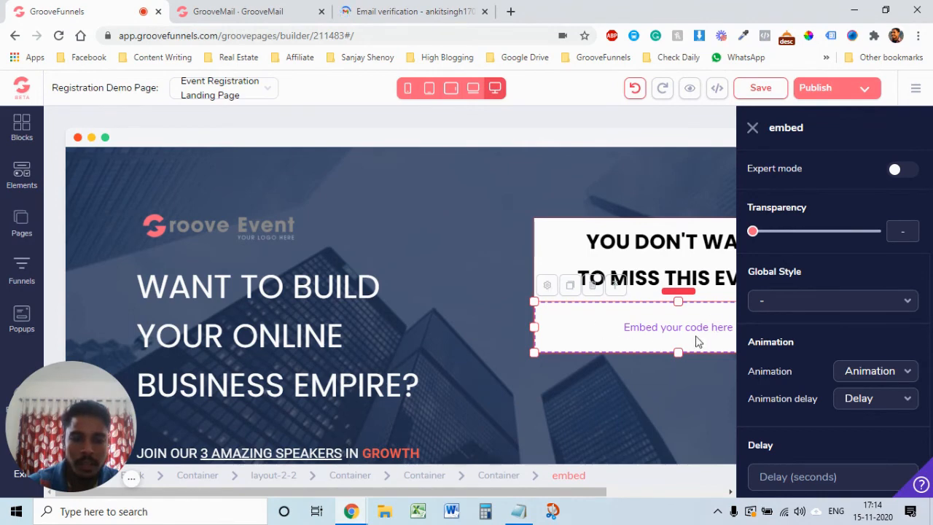
click(548, 289)
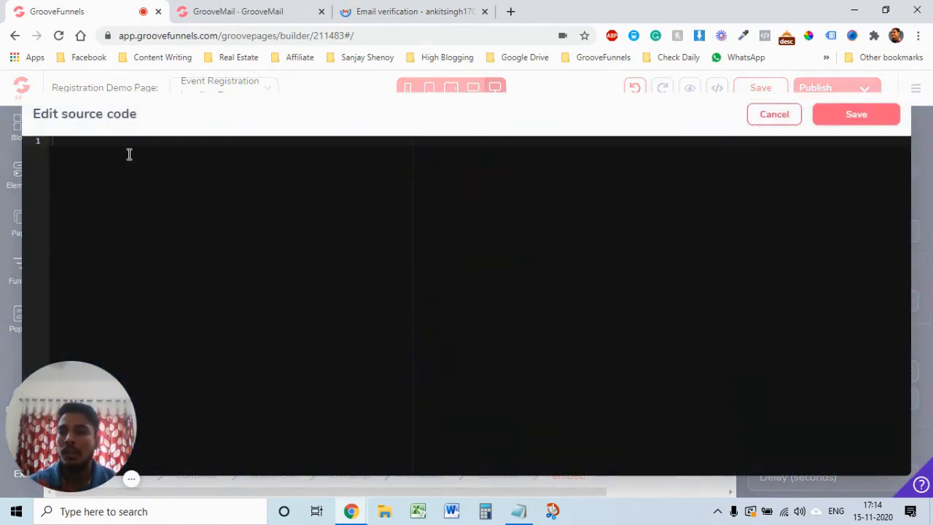
key(ctrl+v)
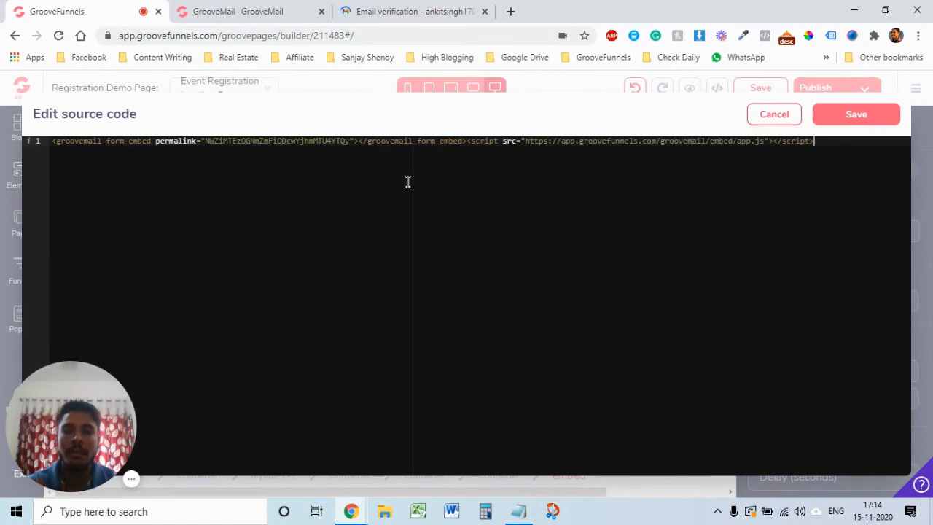
click(854, 116)
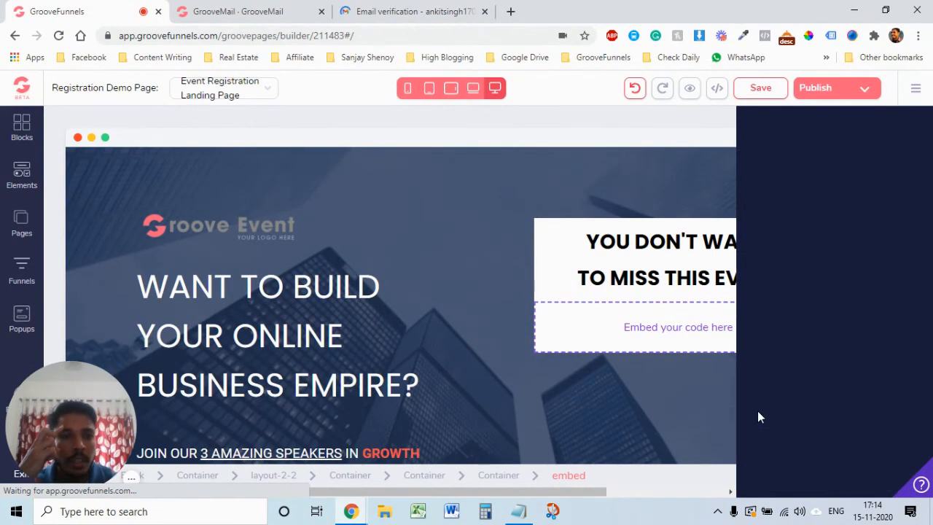
Step: Save the landing page changes with the embedded signup form
scroll(764, 375, down, 2)
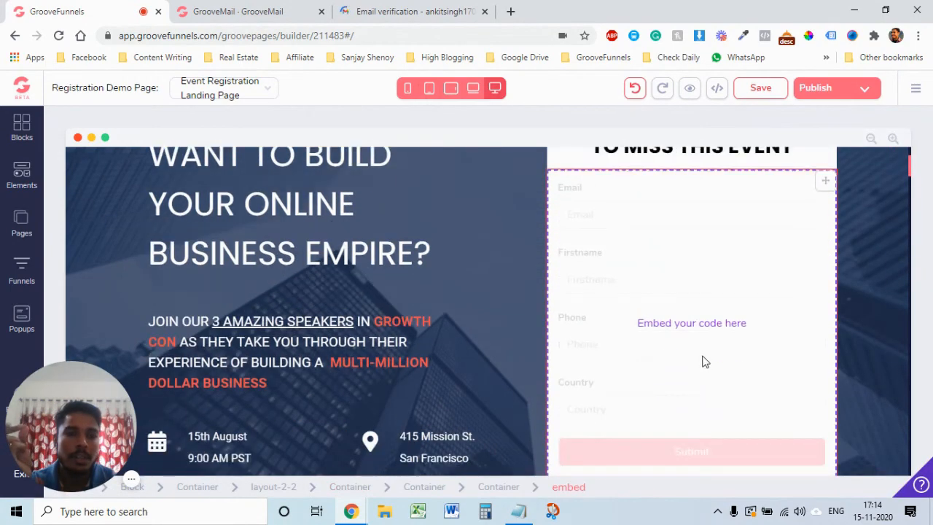
scroll(703, 361, up, 2)
scroll(704, 362, down, 1)
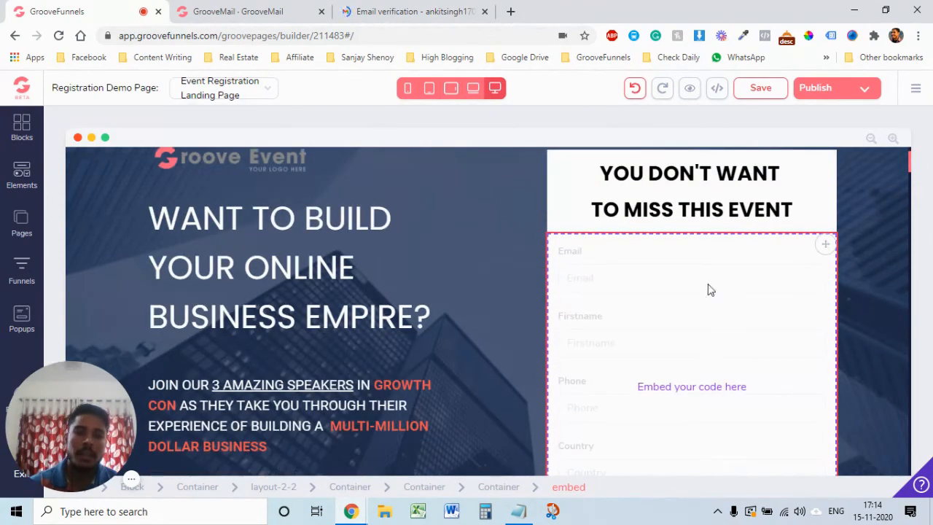
scroll(780, 306, down, 6)
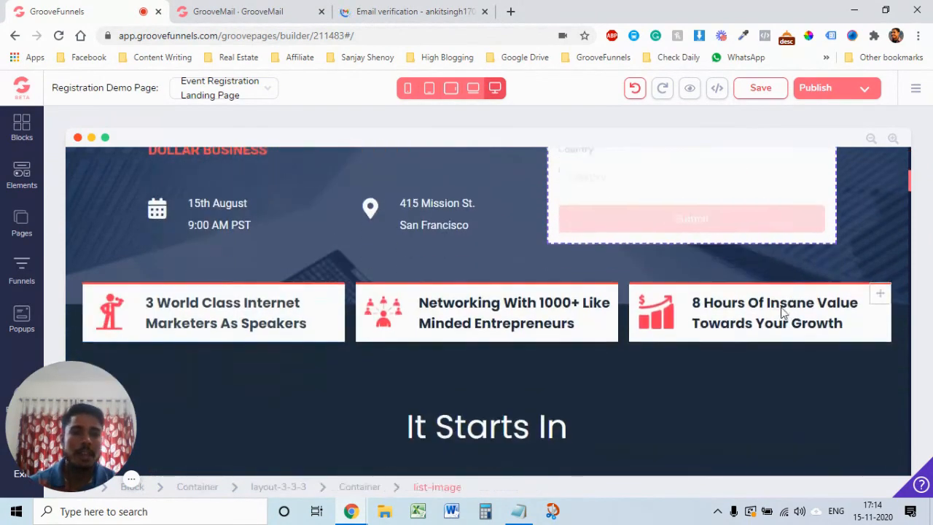
scroll(780, 311, up, 3)
scroll(780, 305, up, 3)
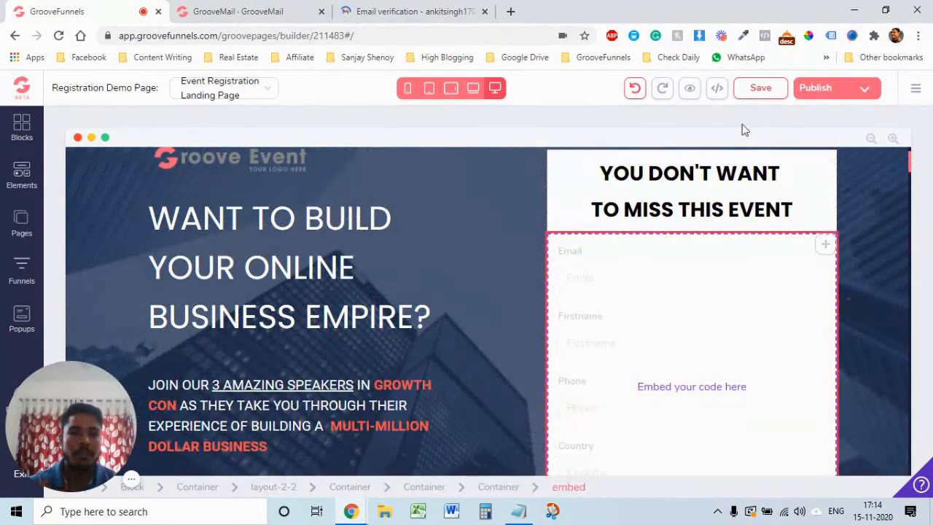
click(758, 89)
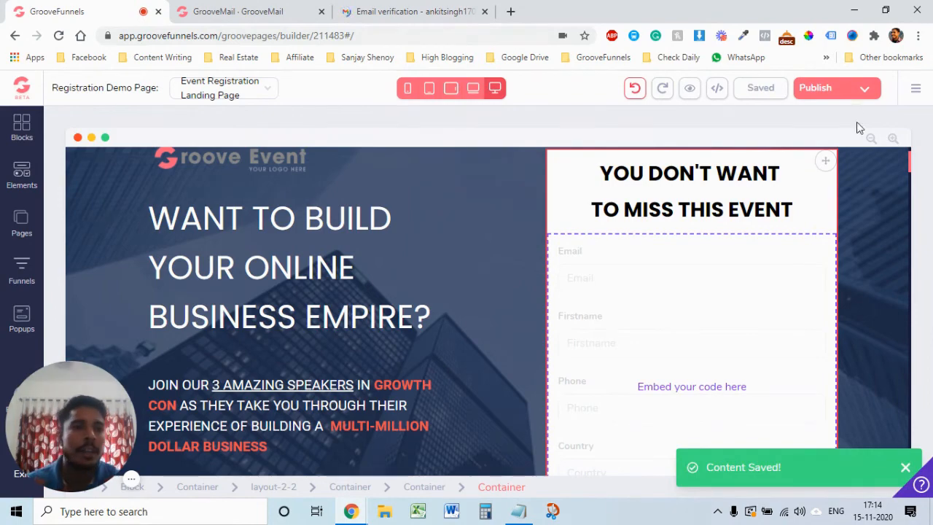
Step: Publish the page and open testankit.groovepages.com/demo1 in a new tab
click(838, 91)
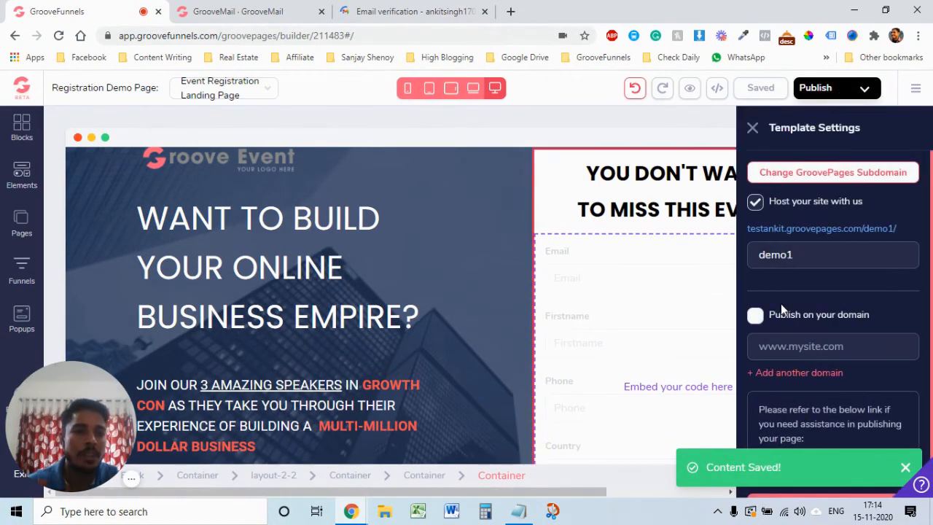
scroll(849, 458, down, 1)
click(833, 477)
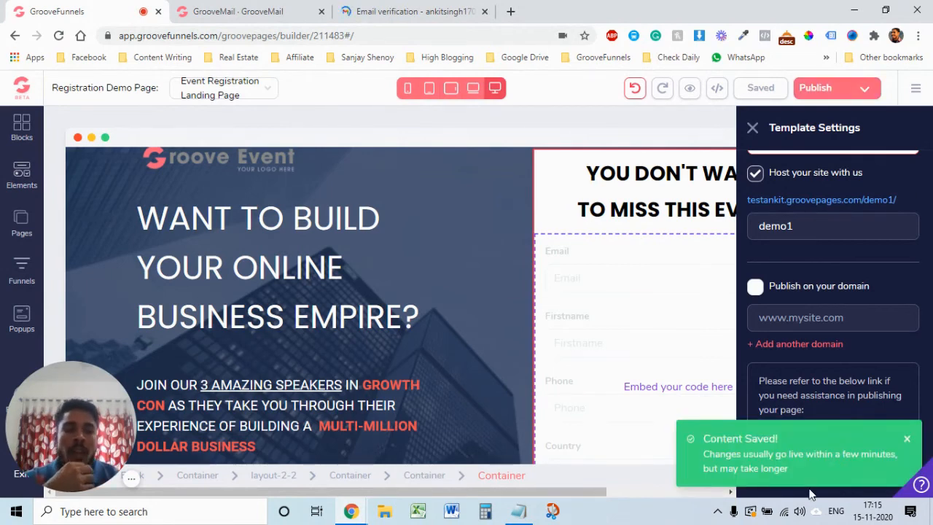
click(907, 440)
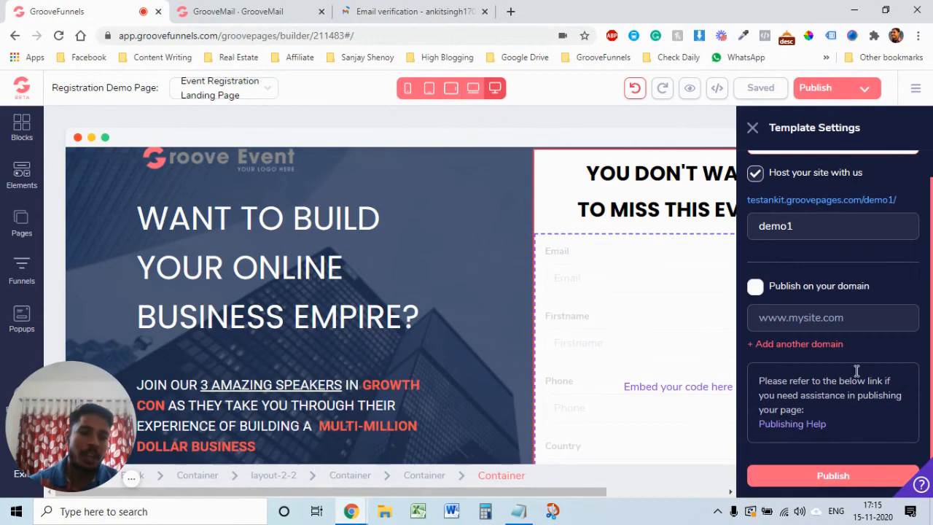
right_click(788, 199)
click(795, 207)
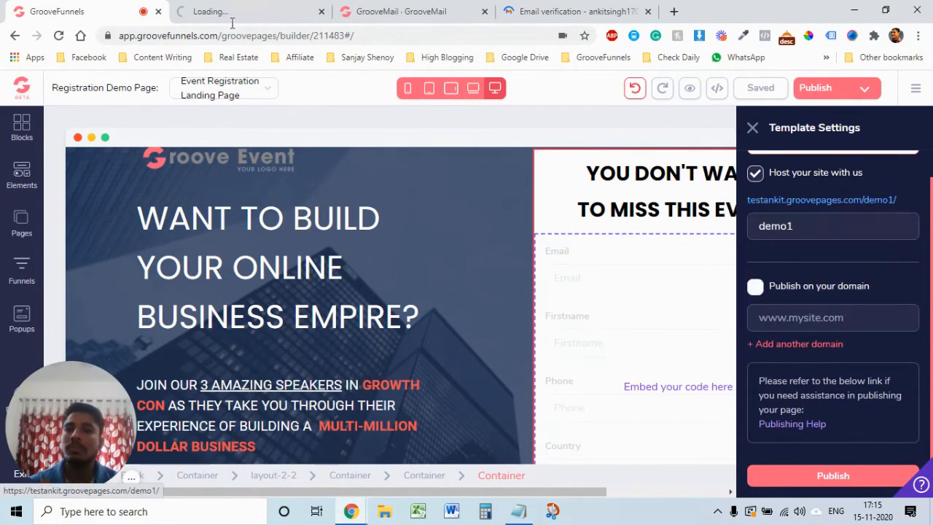
Step: Fill the live demo1 form's Email field from Chrome's saved autofill details
click(219, 11)
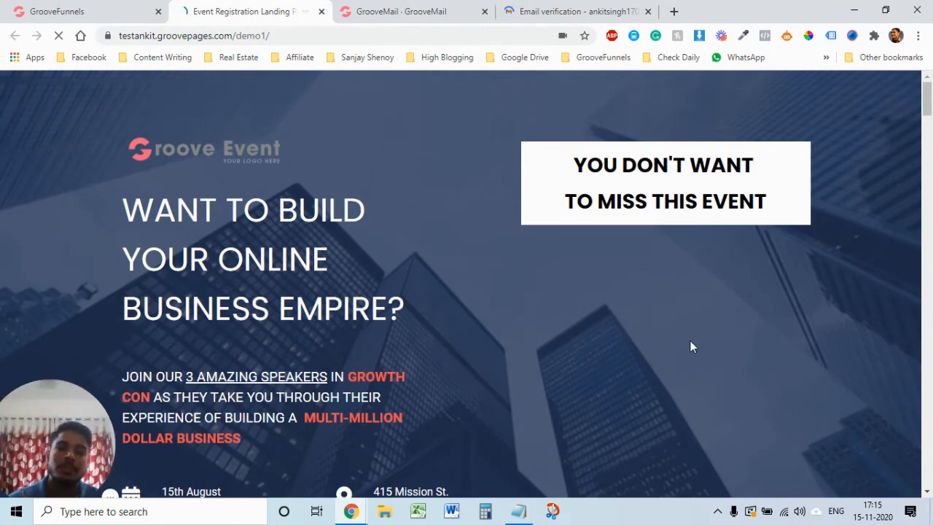
scroll(755, 389, down, 1)
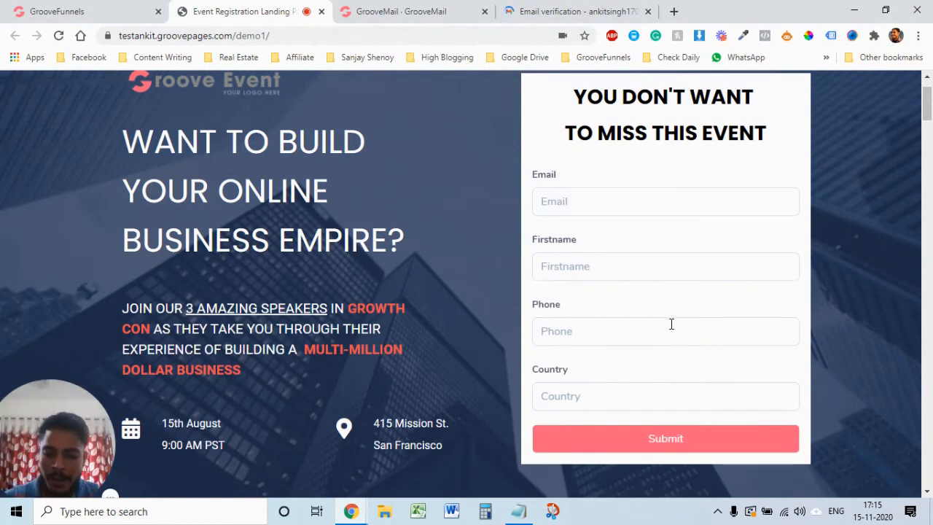
click(573, 197)
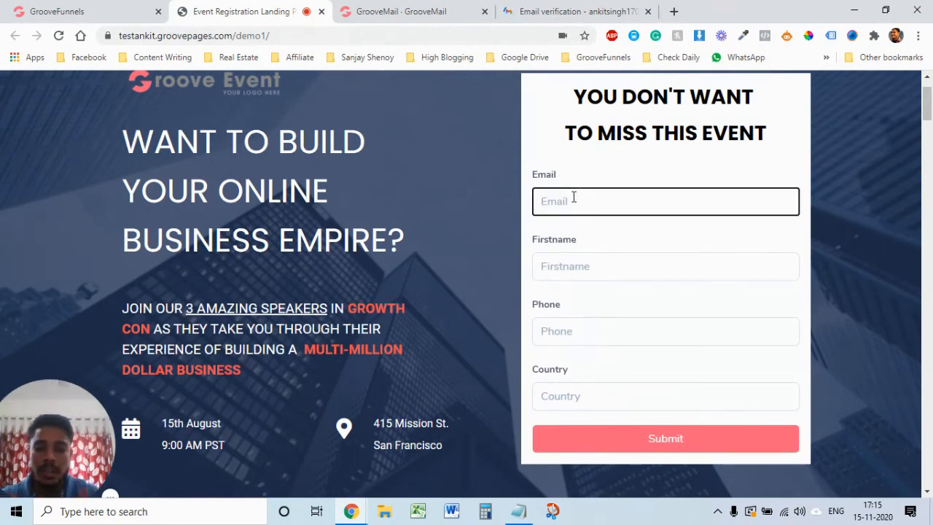
click(573, 197)
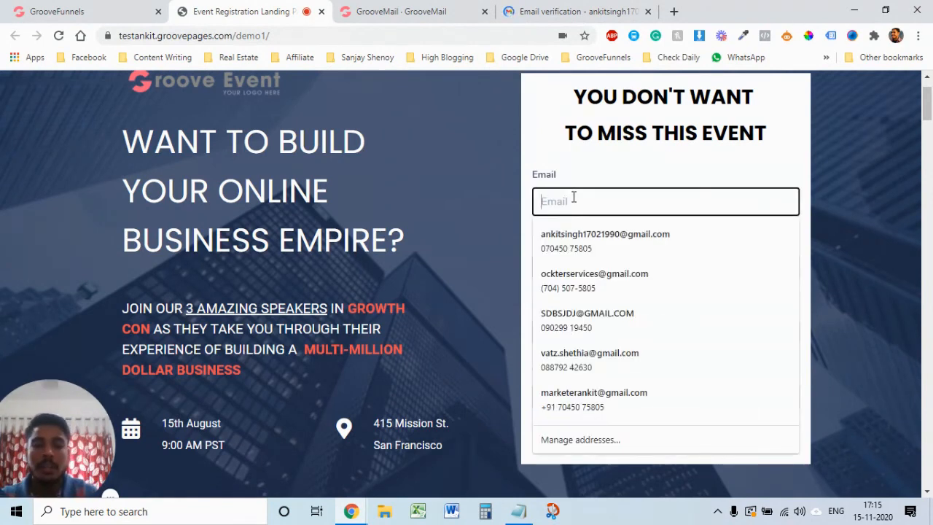
click(584, 234)
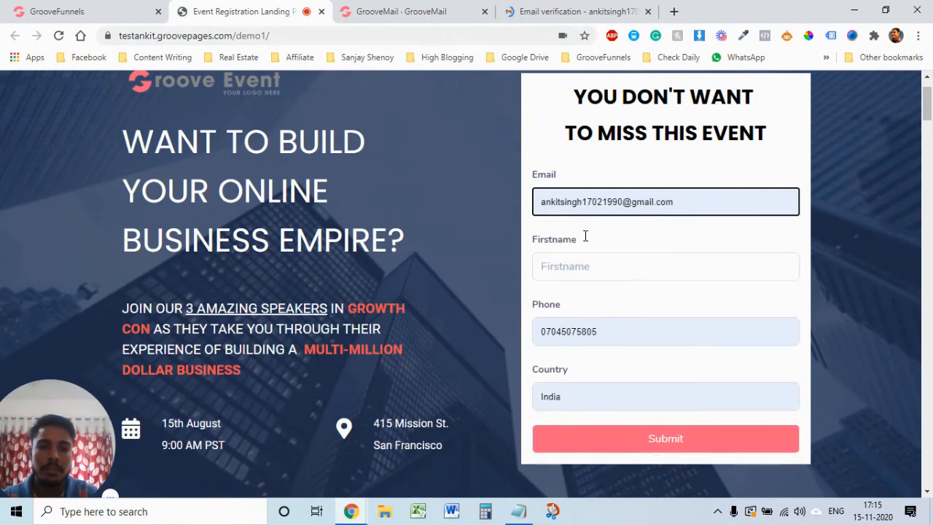
Step: Enter the first name, pass over Phone and Country, then return to the Email field
click(582, 265)
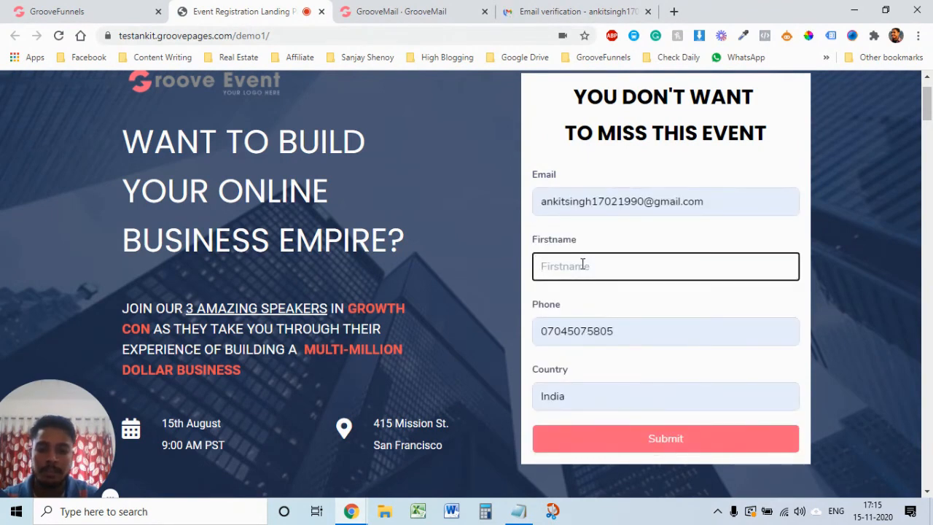
text(Ankit)
key(Tab)
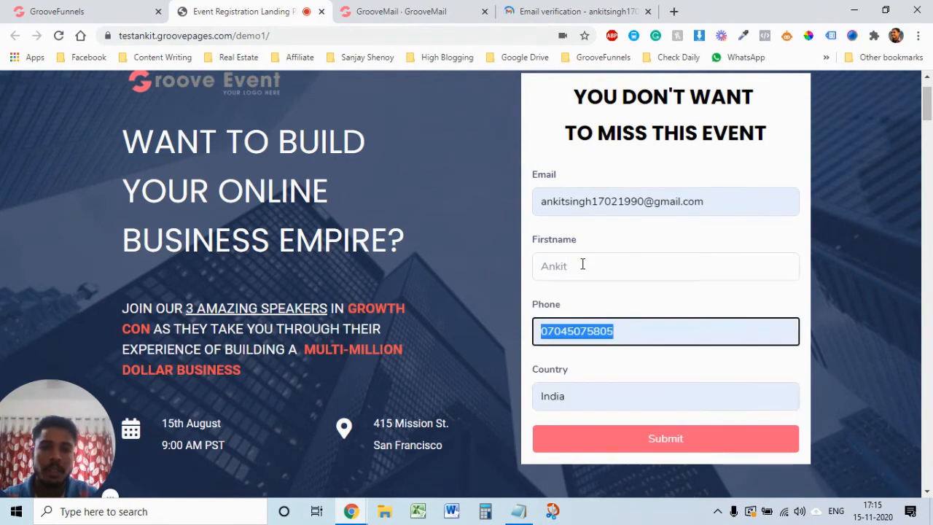
key(Tab)
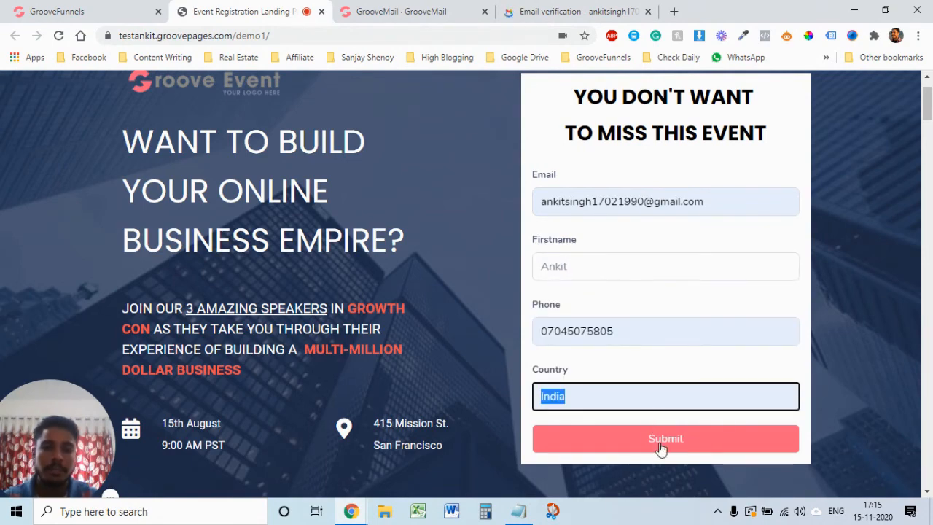
click(646, 203)
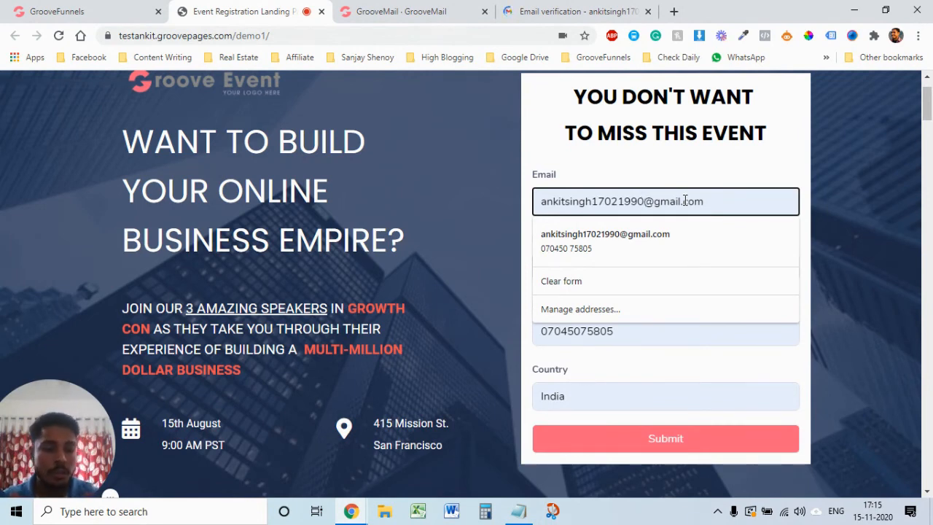
text(+++++)
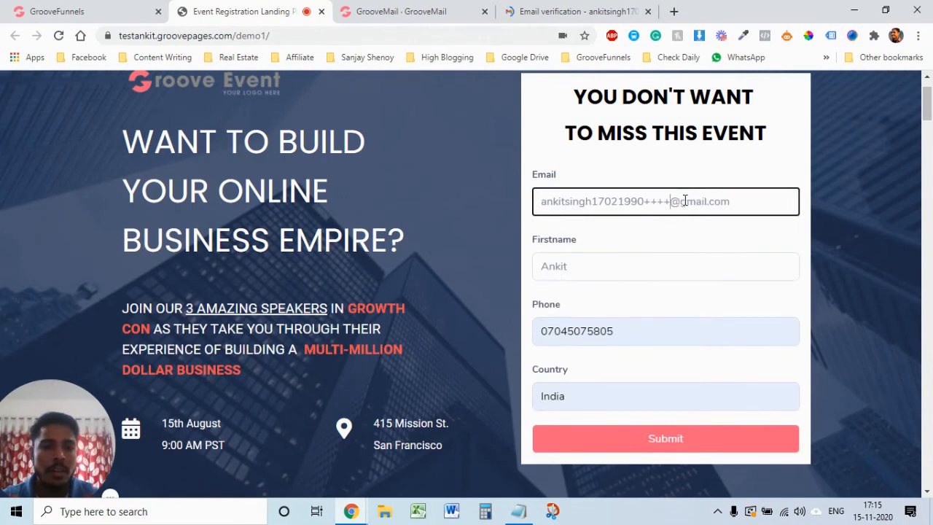
text(test)
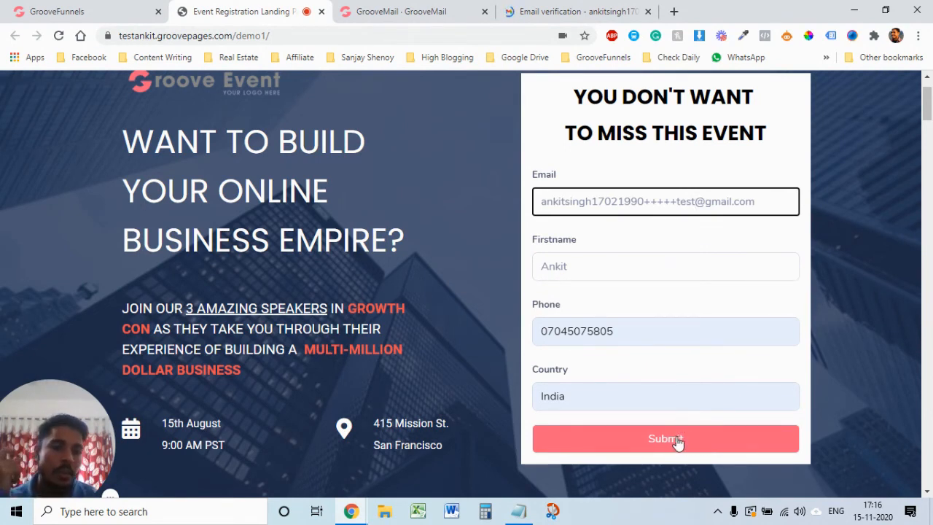
click(694, 266)
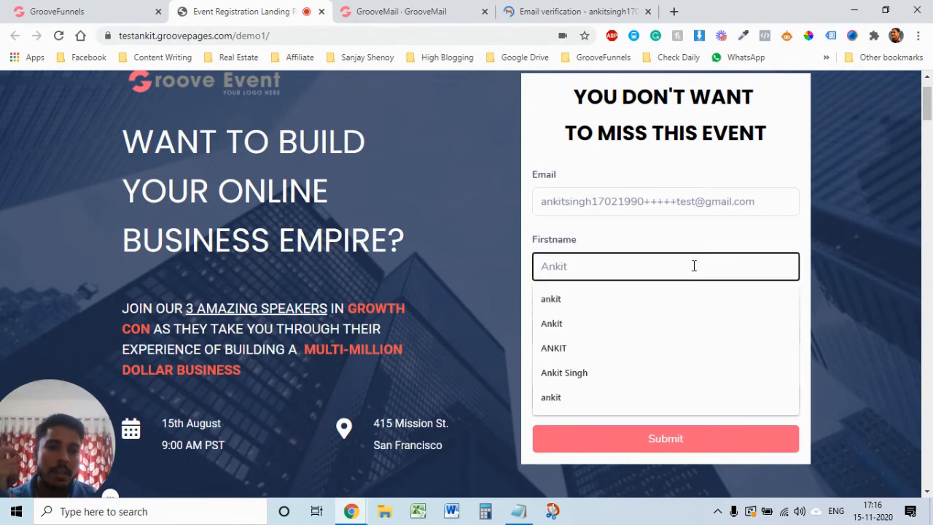
click(690, 441)
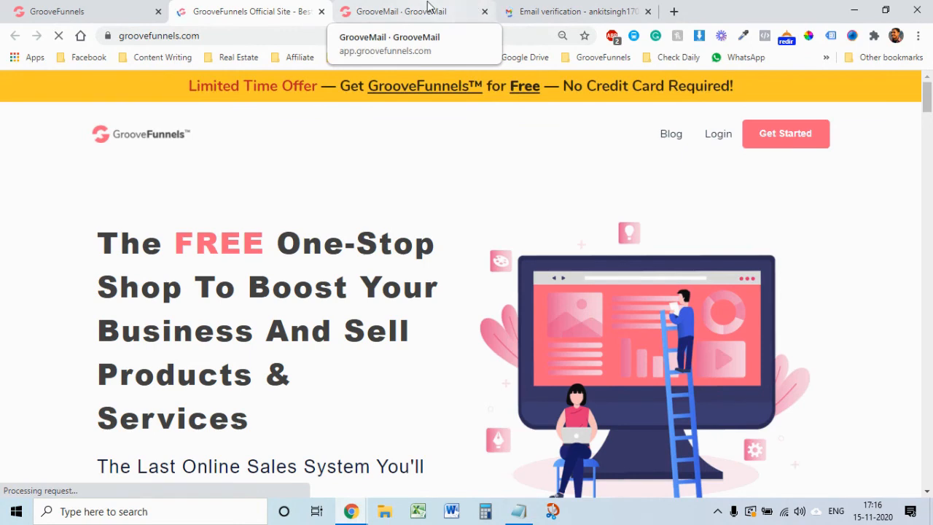
Step: Go to the Gmail tab and leave the Email verification message for the inbox list
click(565, 8)
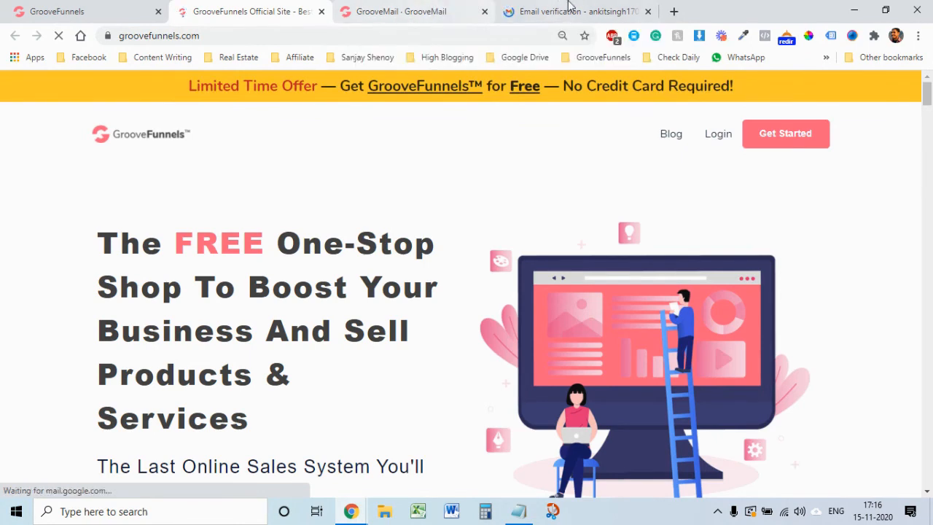
click(252, 9)
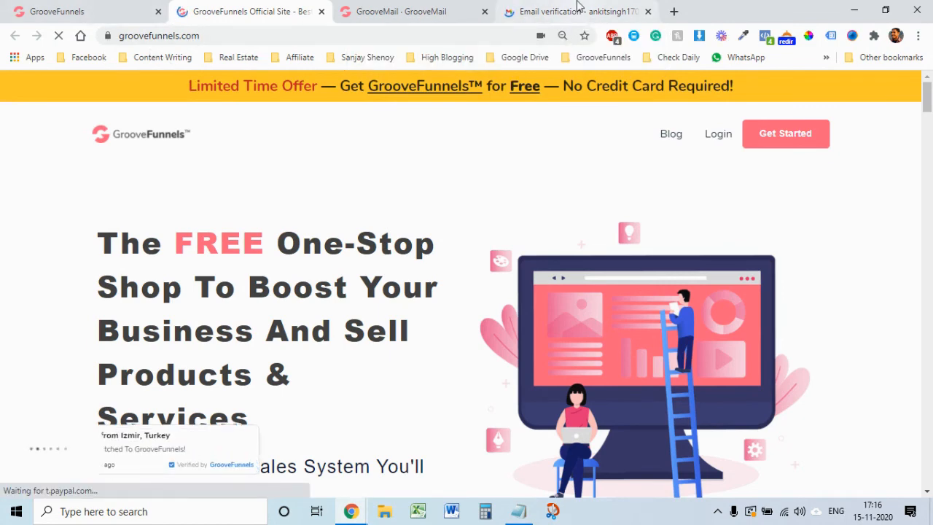
click(576, 11)
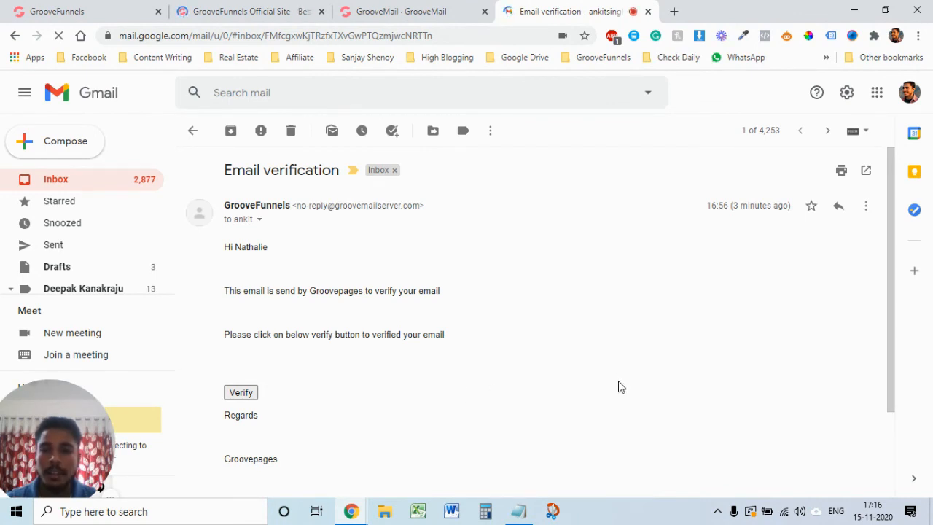
click(209, 142)
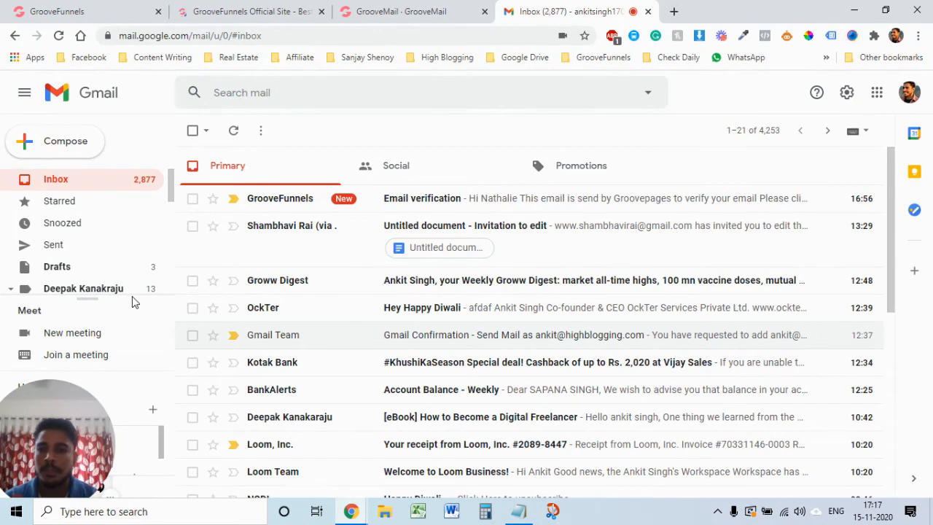
Step: Check the Spam folder under More labels for the course email, then return to Inbox
scroll(119, 255, down, 5)
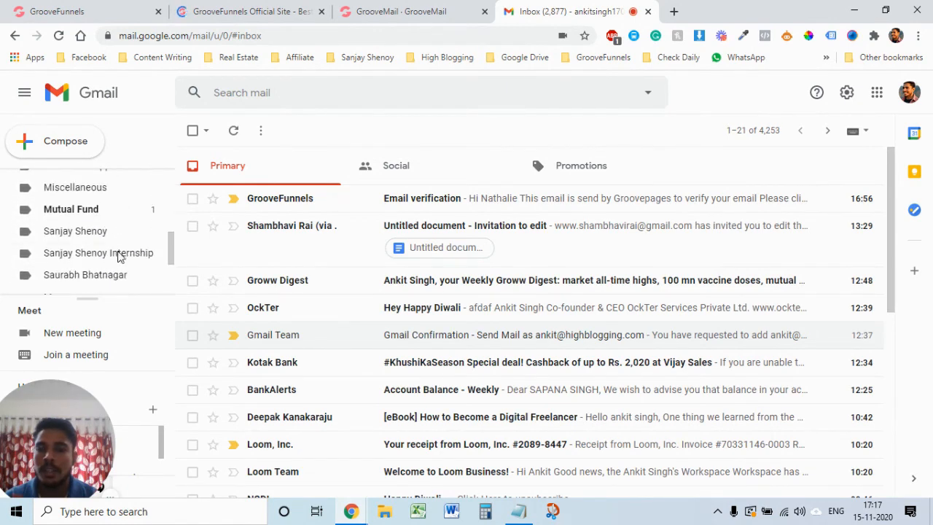
scroll(119, 256, down, 1)
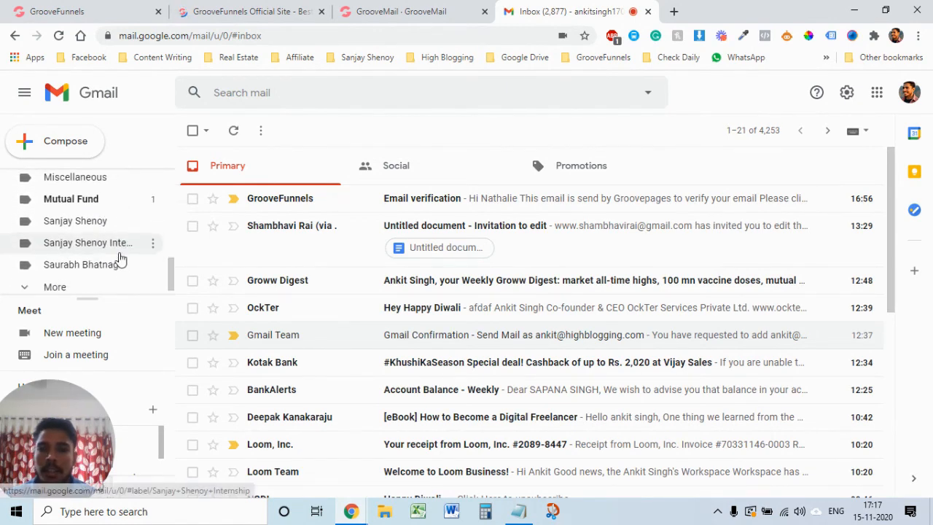
click(74, 289)
scroll(96, 255, down, 5)
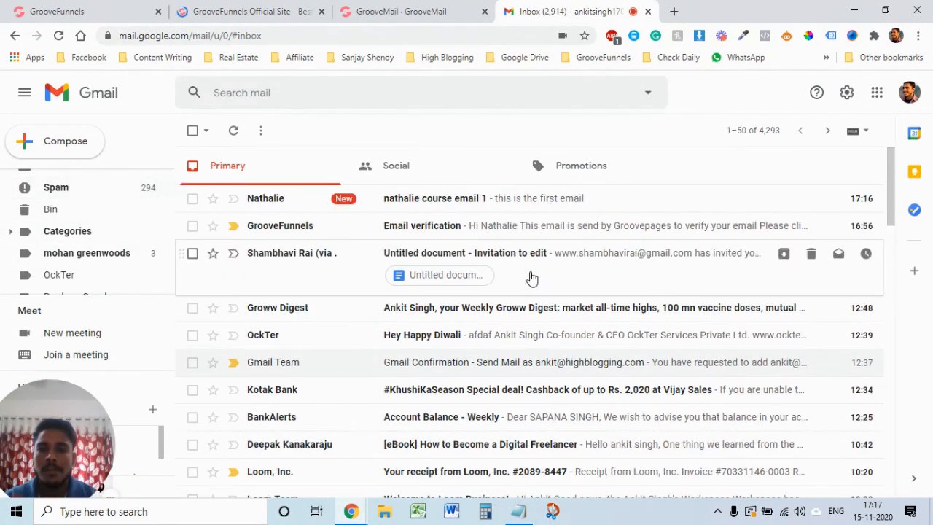
click(531, 276)
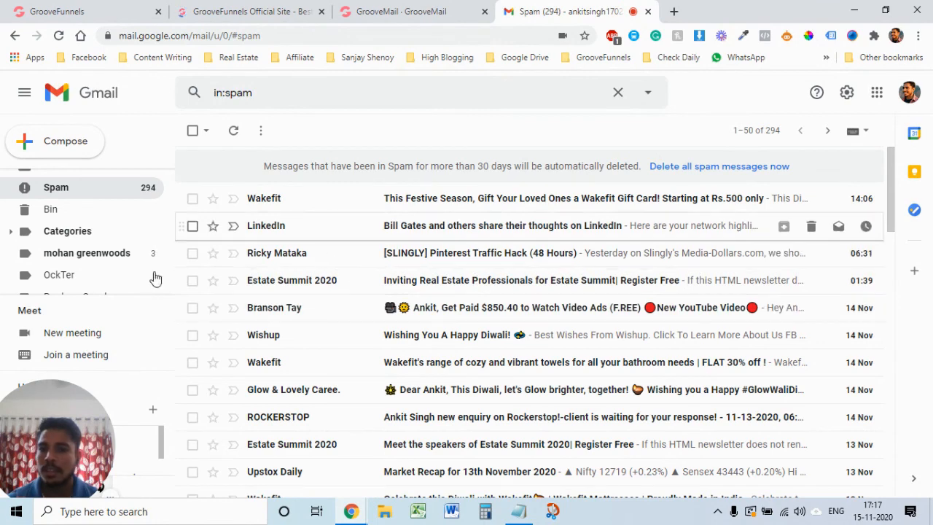
scroll(81, 250, up, 5)
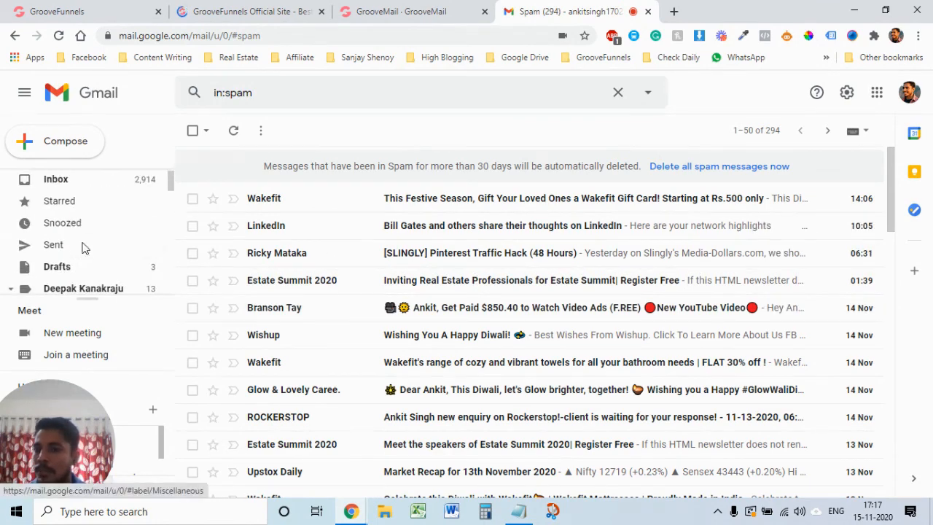
click(77, 182)
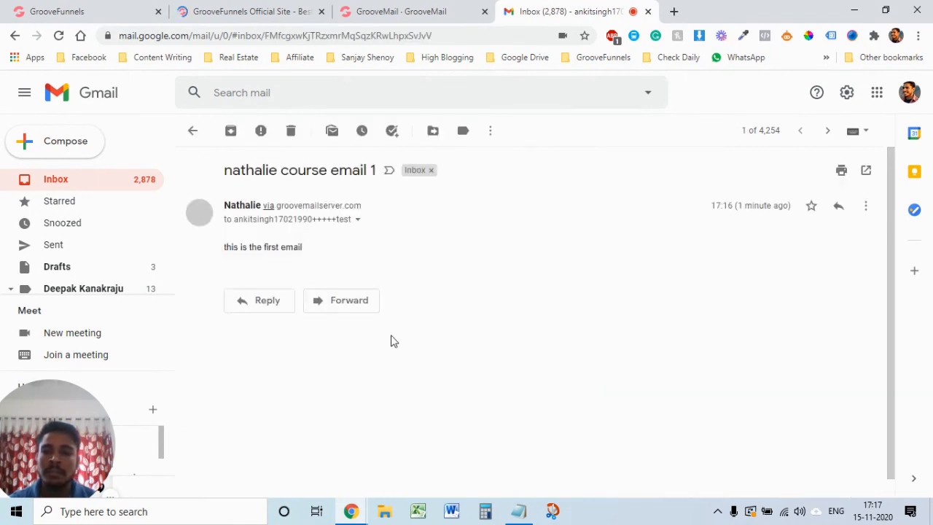
Step: View the course email's recipient details to confirm the +test address, then go back to the inbox
click(358, 220)
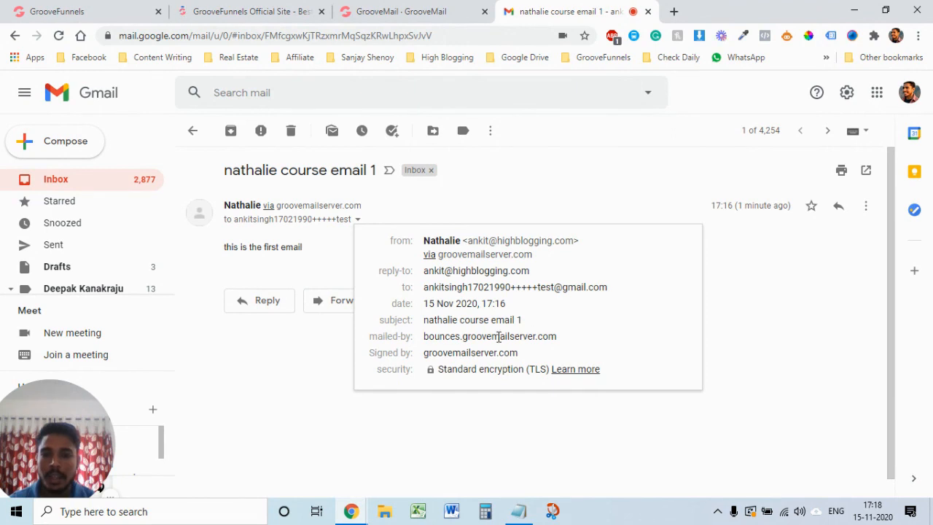
click(643, 199)
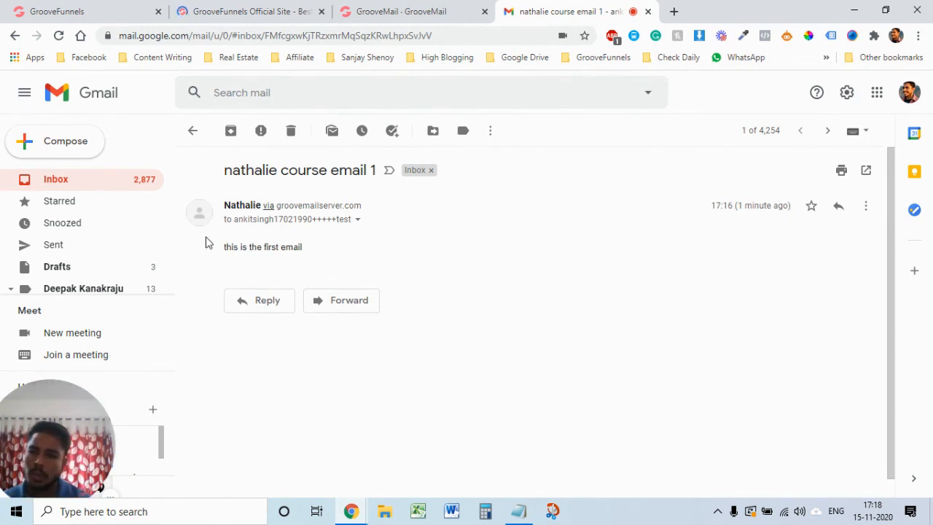
scroll(131, 255, down, 1)
scroll(134, 252, up, 1)
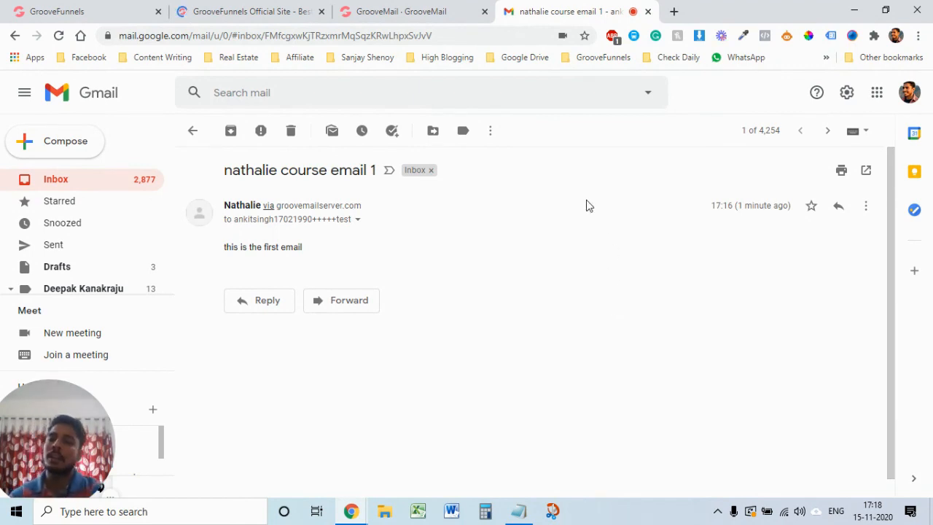
click(188, 133)
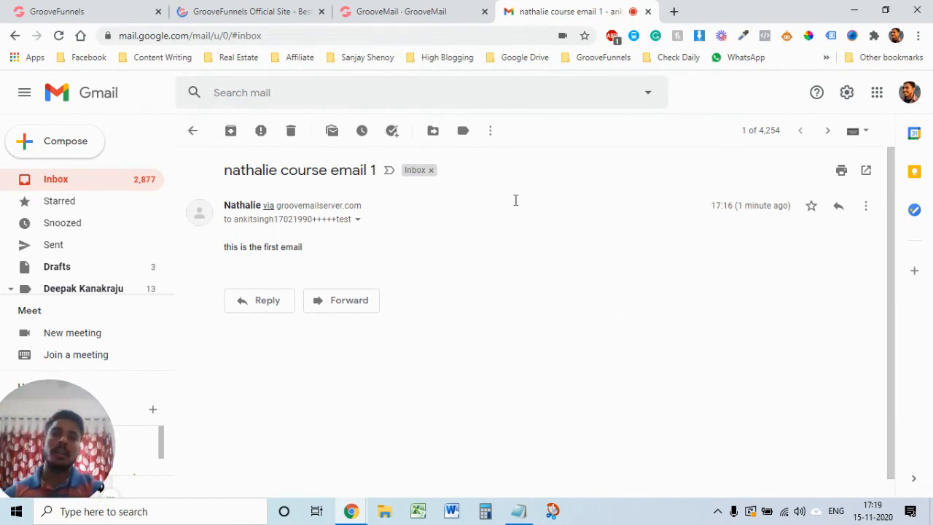